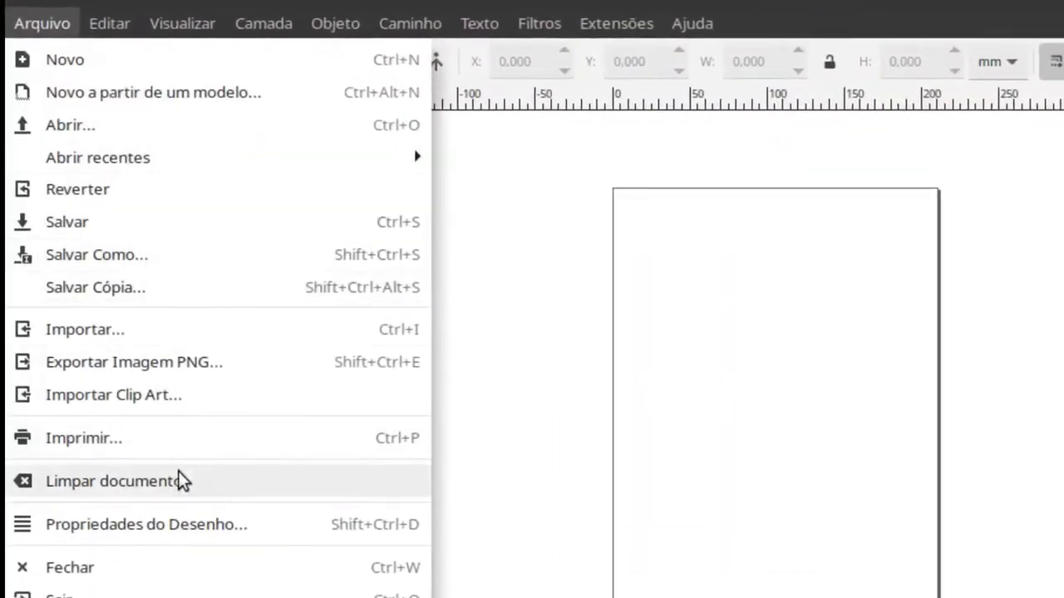
# Set the A4 page to landscape, 297 × 210 mm, and zoom in on the canvas
pyautogui.click(174, 515)
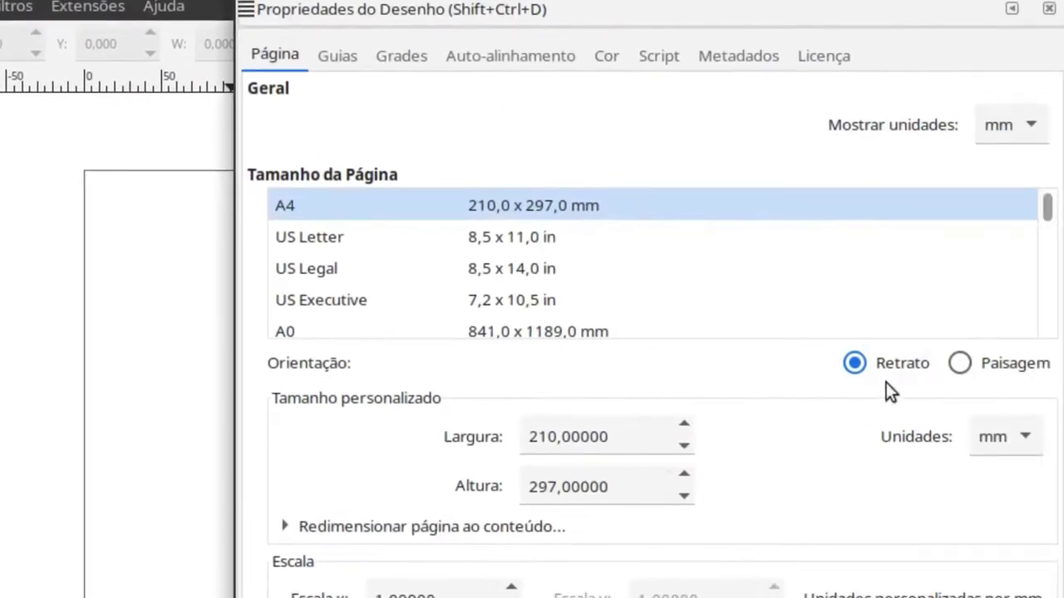
pyautogui.click(962, 364)
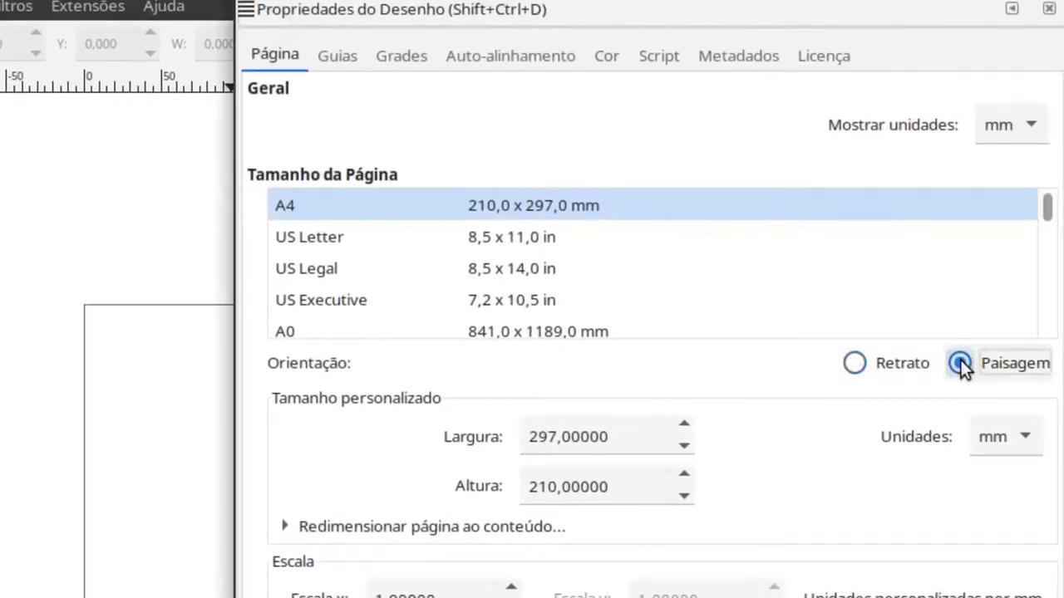
pyautogui.click(1047, 16)
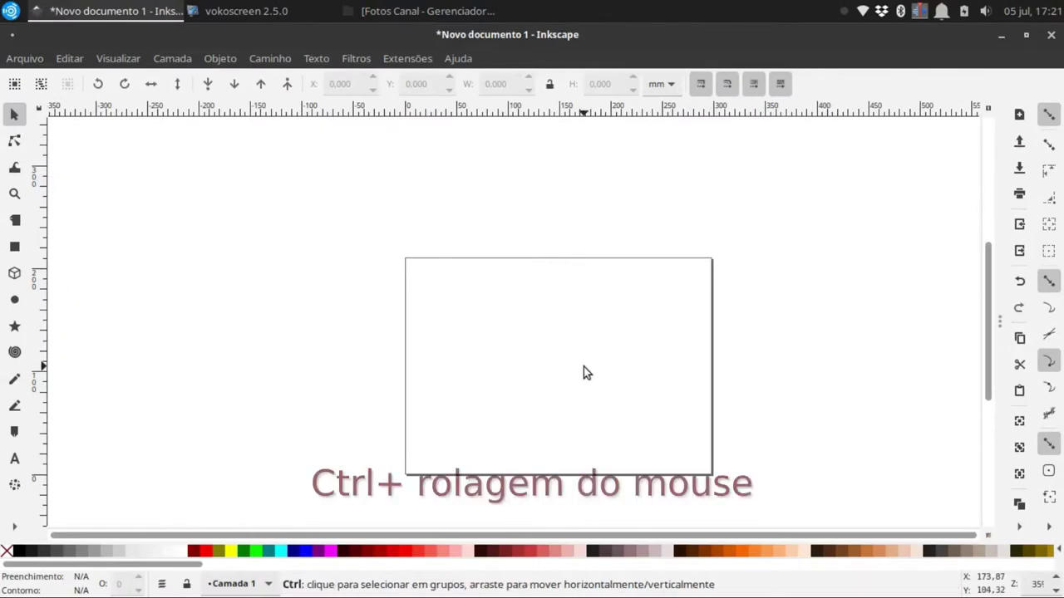
pyautogui.keyDown('ctrl'); pyautogui.scroll(1, 583, 367); pyautogui.keyUp('ctrl')
pyautogui.keyDown('ctrl'); pyautogui.scroll(1, 584, 367); pyautogui.keyUp('ctrl')
pyautogui.keyDown('ctrl'); pyautogui.scroll(-1, 755, 345); pyautogui.keyUp('ctrl')
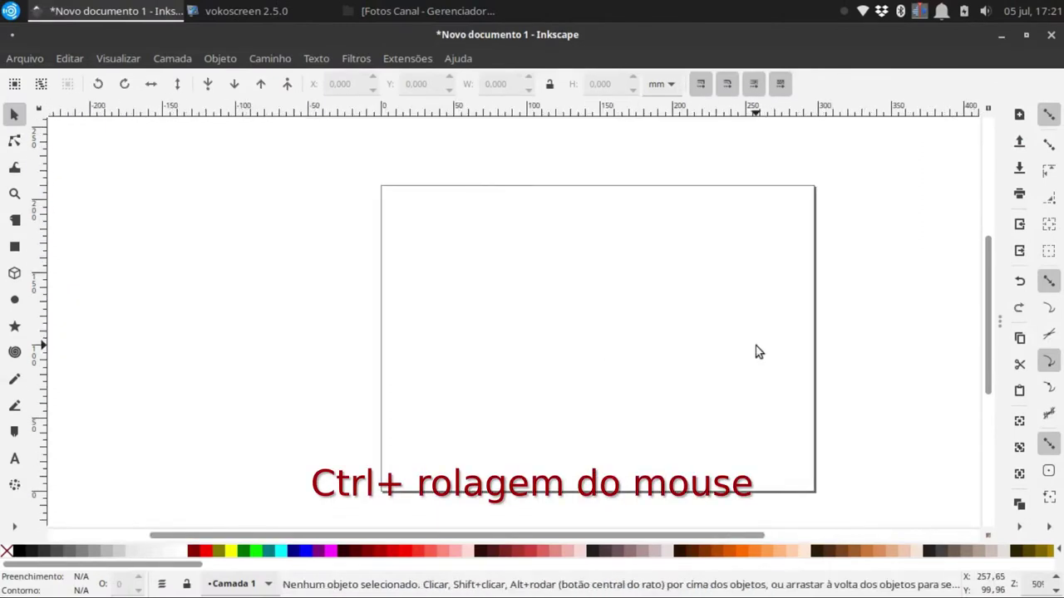
pyautogui.moveTo(656, 529); pyautogui.dragTo(699, 530)
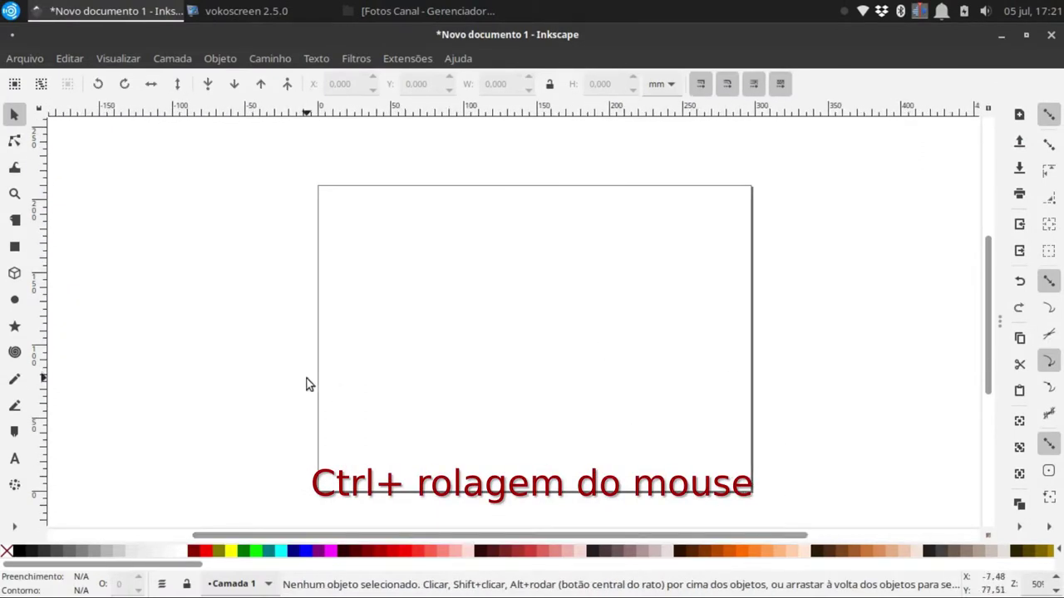
# Draw a 140.824 mm circle with a thick orange outline and move it toward the page centre
pyautogui.click(14, 299)
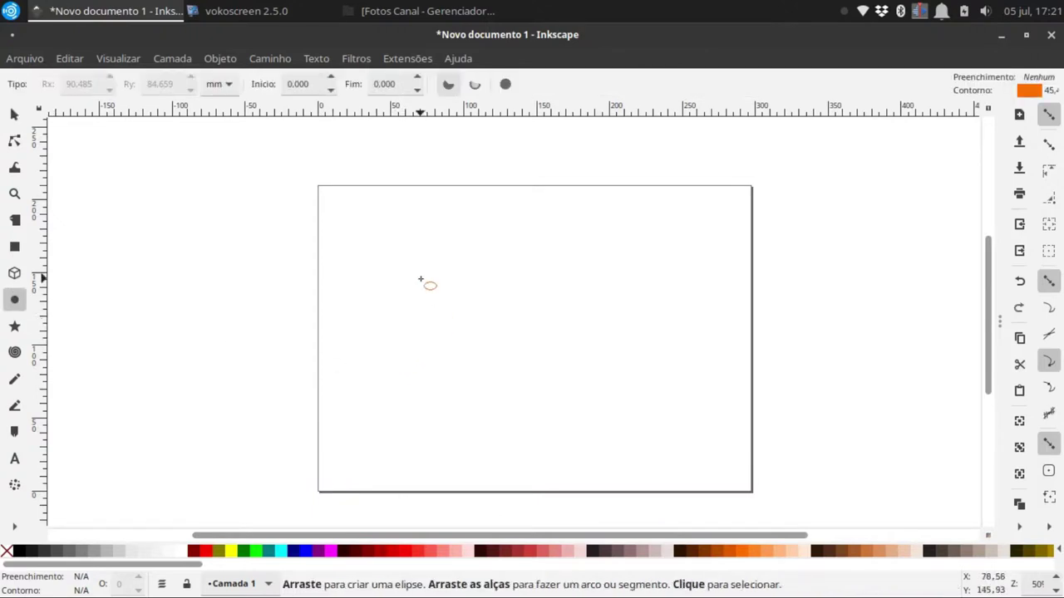
pyautogui.moveTo(382, 241); pyautogui.dragTo(459, 424)
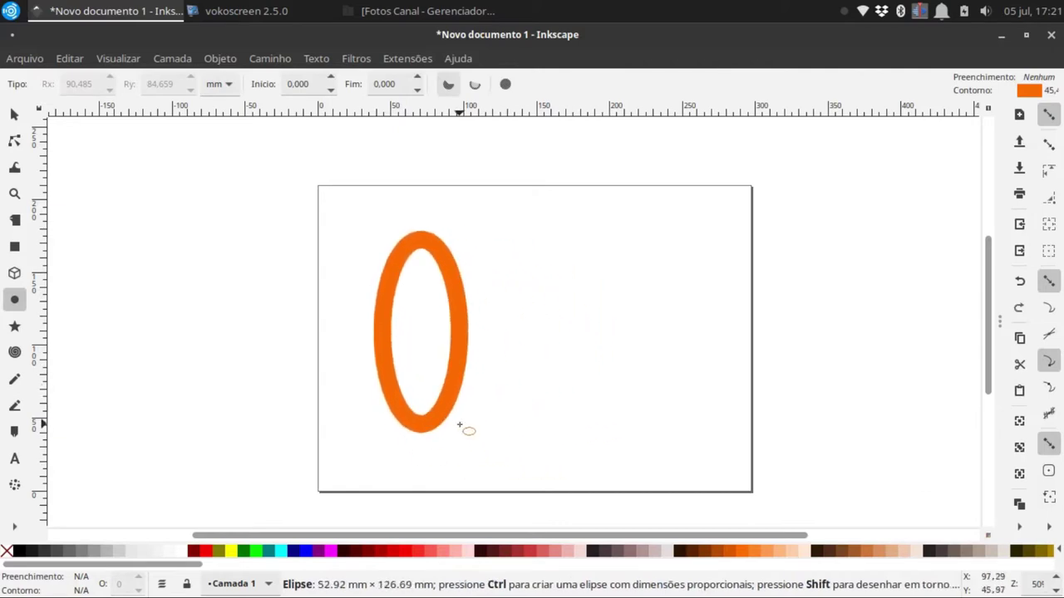
pyautogui.moveTo(460, 425)
pyautogui.mouseDown()
pyautogui.moveTo(565, 399)
pyautogui.moveTo(491, 372)
pyautogui.moveTo(586, 441)
pyautogui.moveTo(558, 397)
pyautogui.moveTo(598, 437)
pyautogui.moveTo(573, 428)
pyautogui.mouseUp()
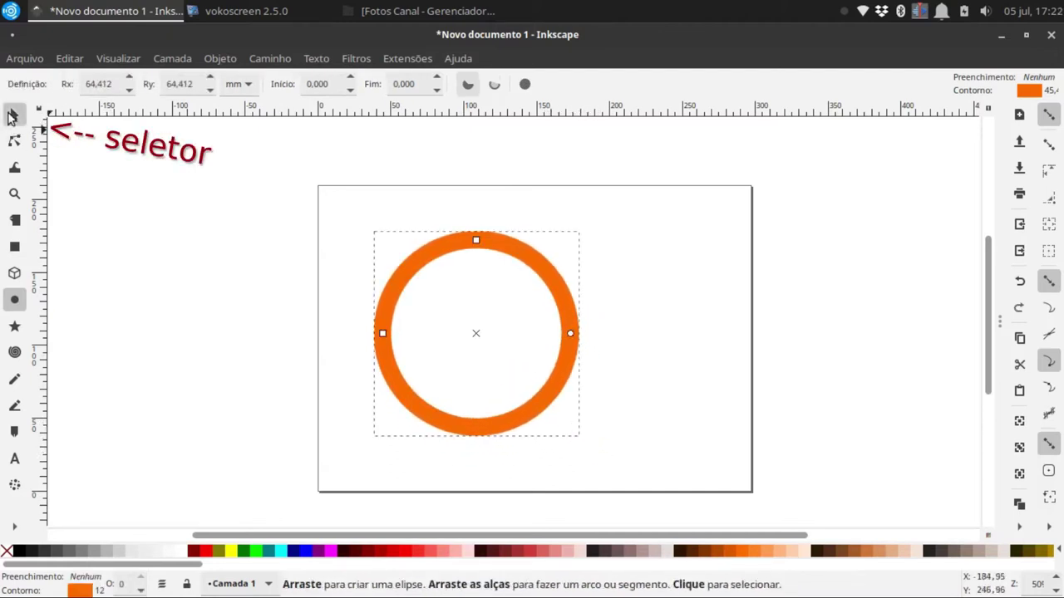
pyautogui.click(11, 116)
pyautogui.click(428, 320)
pyautogui.moveTo(514, 246); pyautogui.dragTo(558, 199)
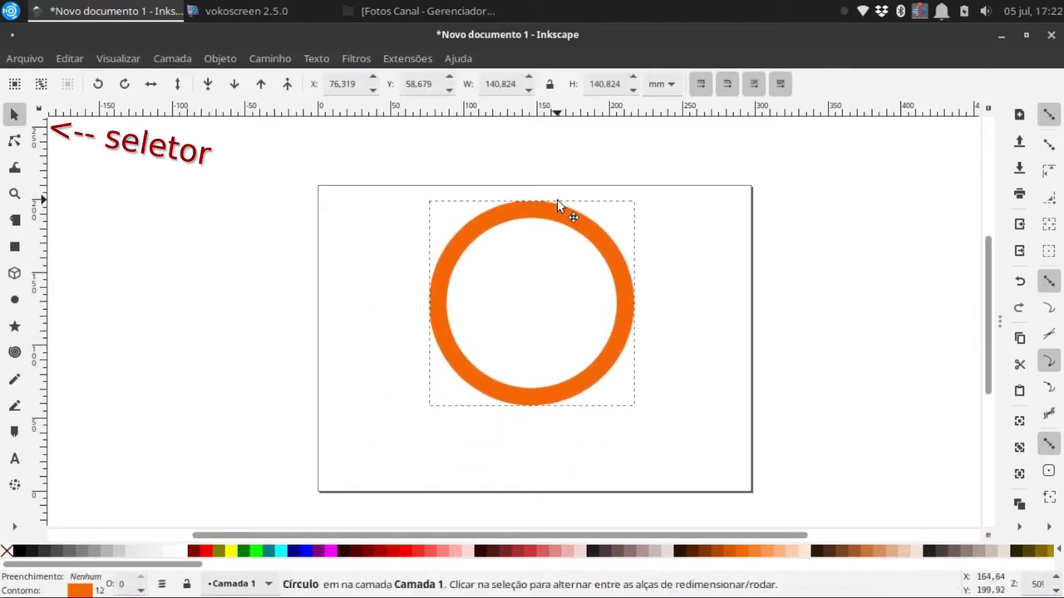
# Lighten the ring's orange outline colour slightly in Fill and Stroke
pyautogui.click(683, 325)
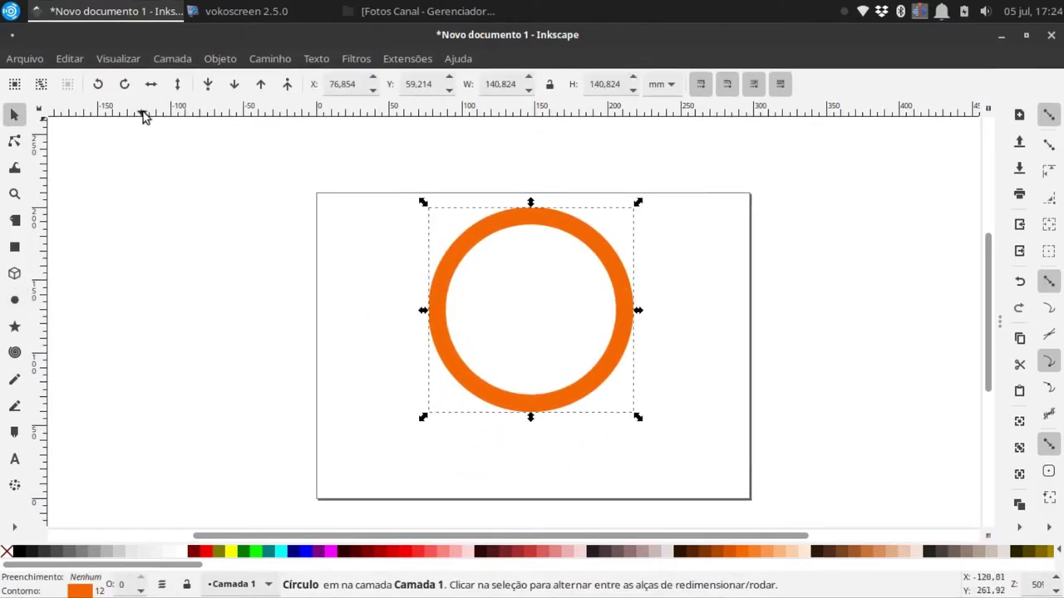
pyautogui.click(220, 59)
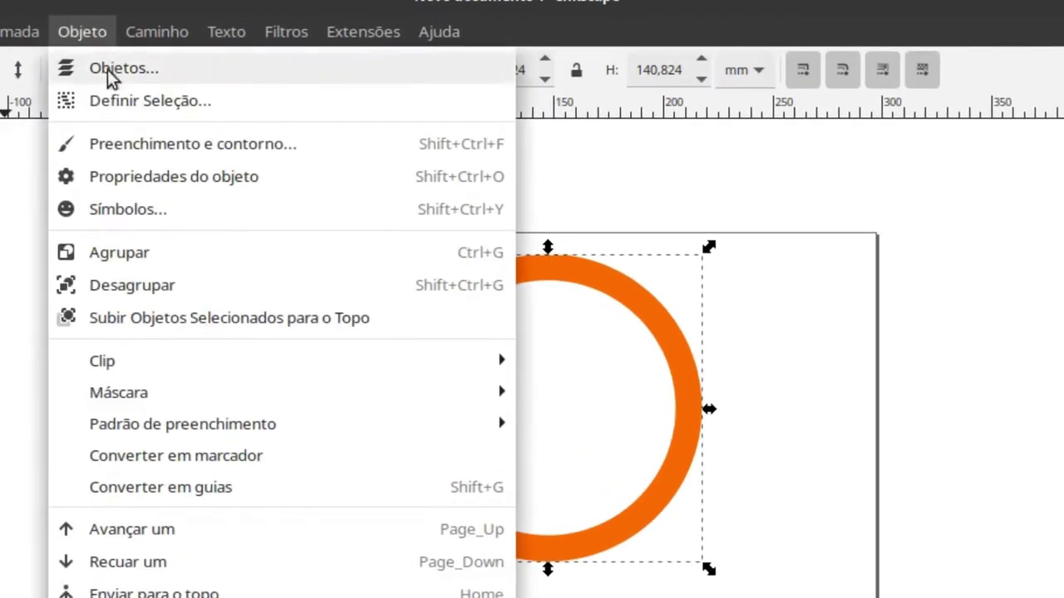
pyautogui.click(343, 149)
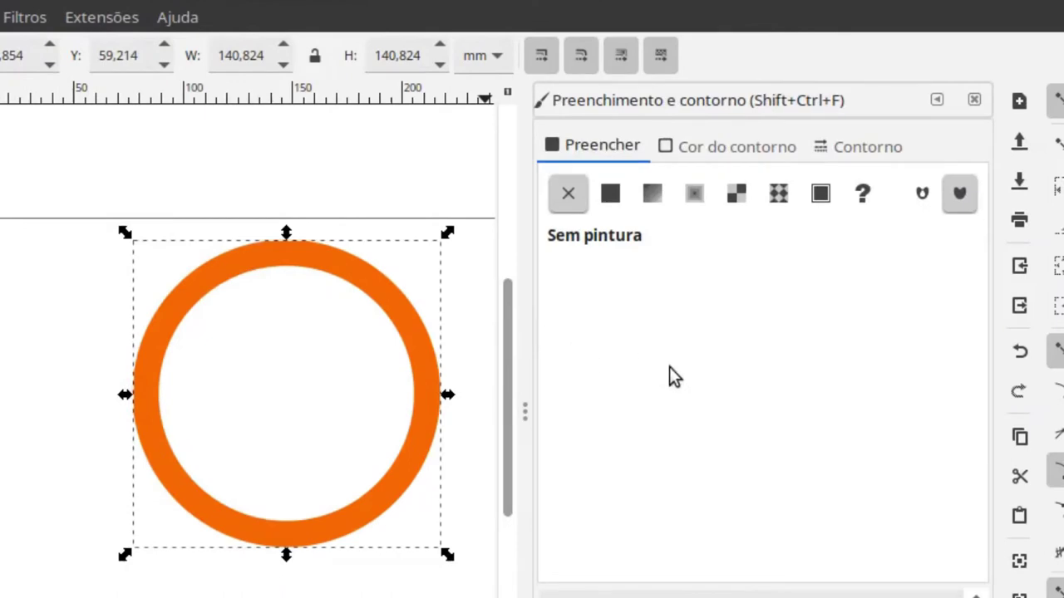
pyautogui.click(674, 146)
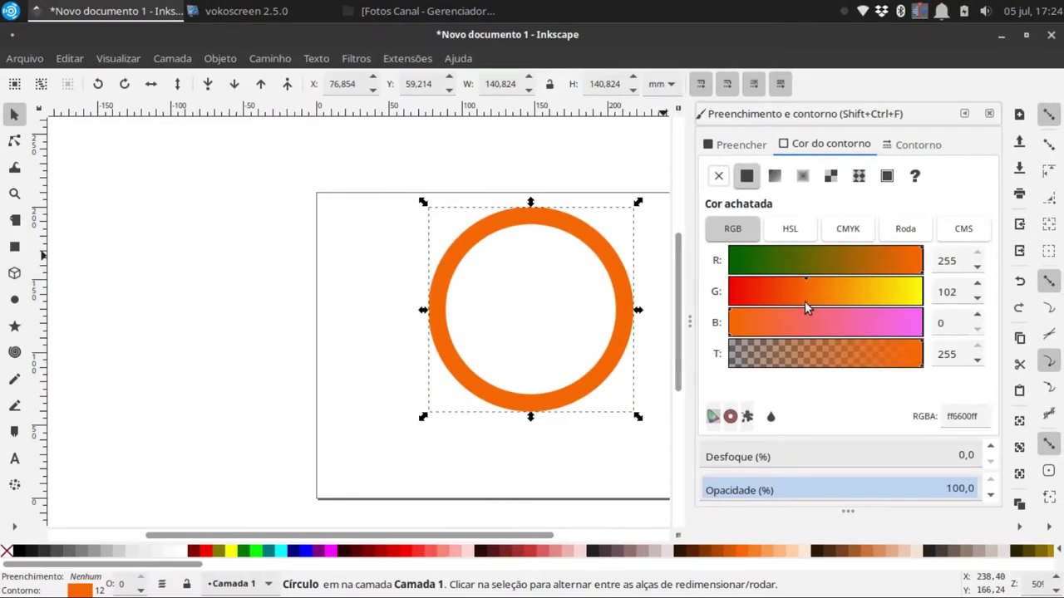
pyautogui.moveTo(805, 303)
pyautogui.mouseDown()
pyautogui.moveTo(836, 296)
pyautogui.moveTo(797, 303)
pyautogui.moveTo(812, 301)
pyautogui.mouseUp()
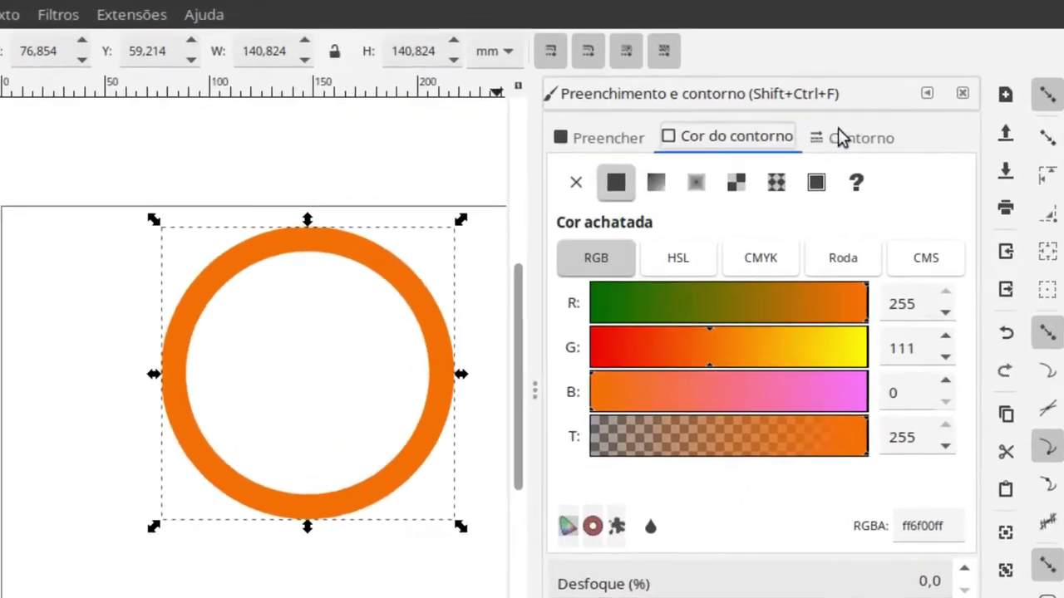
# Set the ring's outline width to 10 mm
pyautogui.click(901, 138)
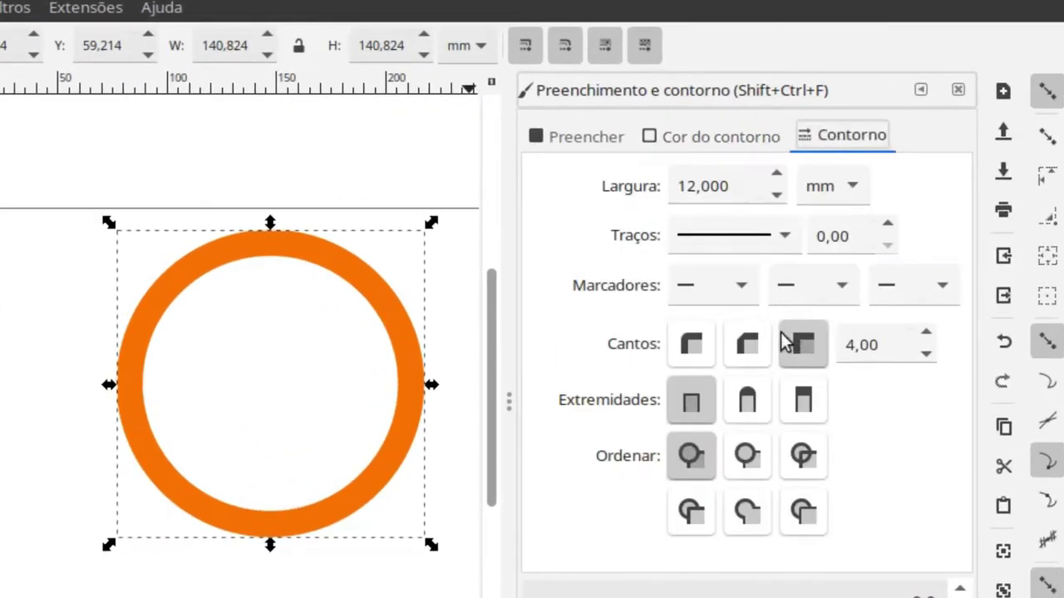
pyautogui.click(777, 173)
pyautogui.click(777, 173)
pyautogui.click(777, 173)
pyautogui.click(777, 173)
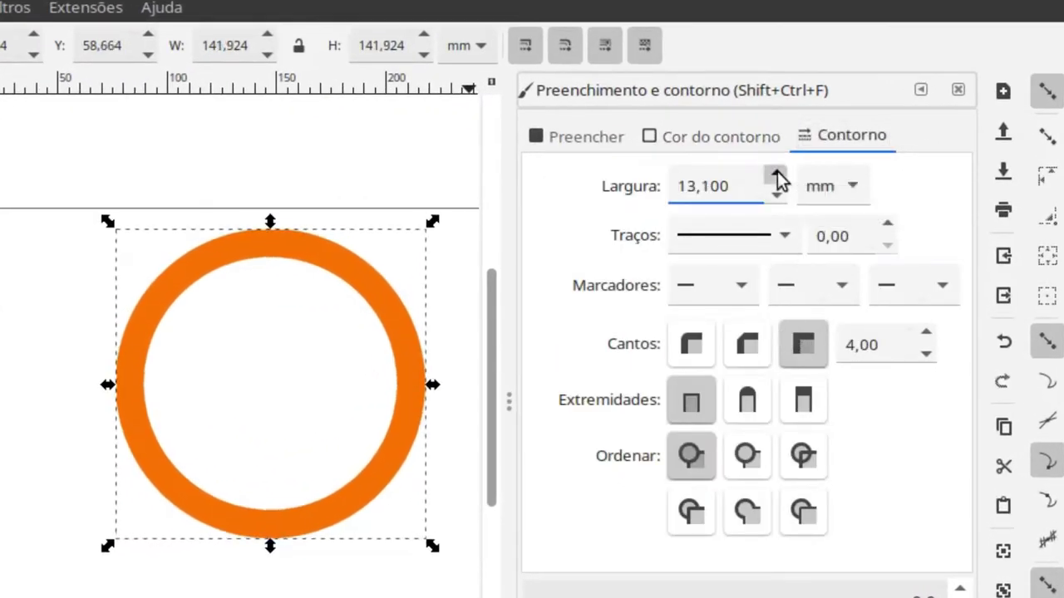
pyautogui.click(777, 173)
pyautogui.click(775, 195)
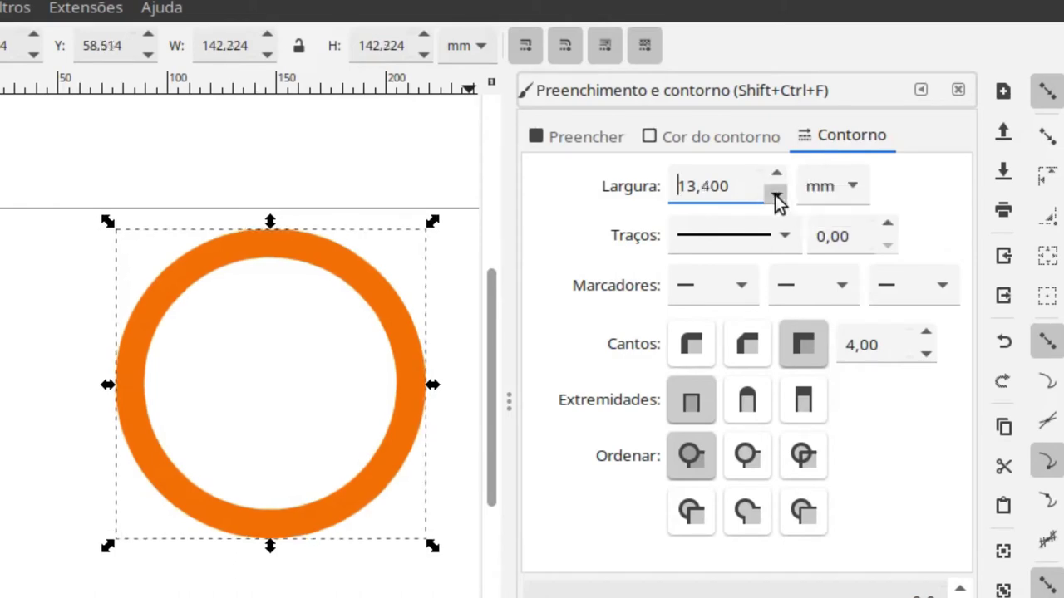
pyautogui.click(777, 178)
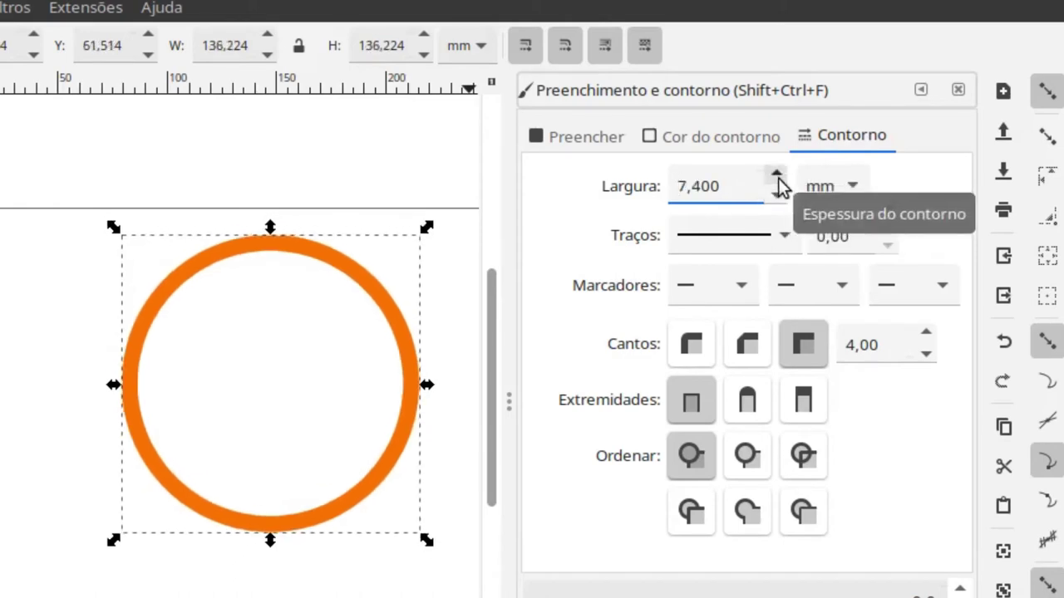
pyautogui.doubleClick(704, 186)
pyautogui.write('0')
pyautogui.press('Return')
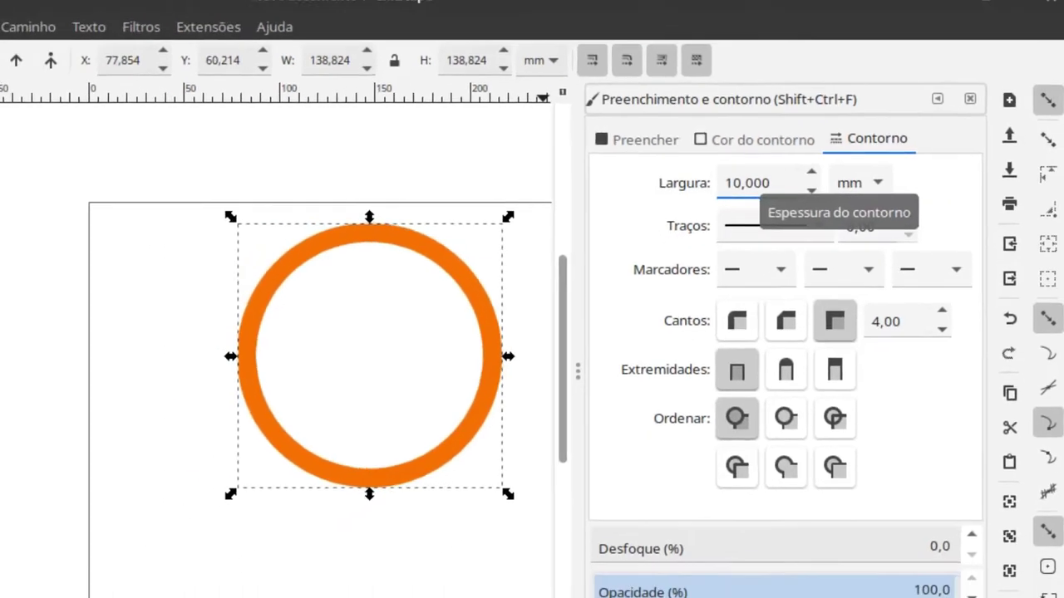
pyautogui.press('Escape')
pyautogui.click(992, 114)
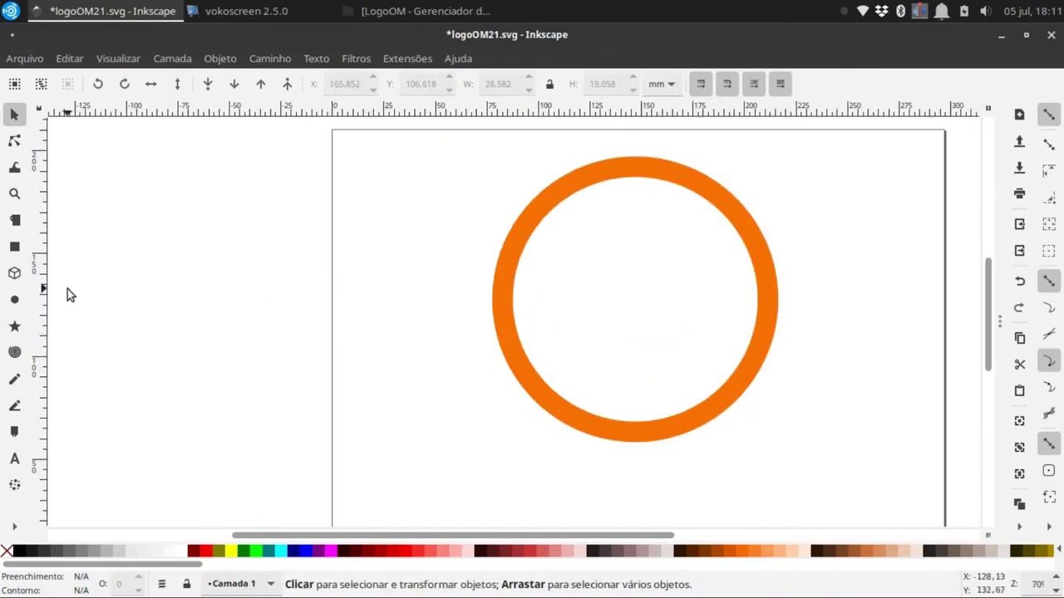
# Draw a solid orange oval and shrink it into the lower-left of the ring
pyautogui.click(14, 301)
pyautogui.moveTo(363, 330)
pyautogui.mouseDown()
pyautogui.moveTo(483, 408)
pyautogui.moveTo(465, 401)
pyautogui.mouseUp()
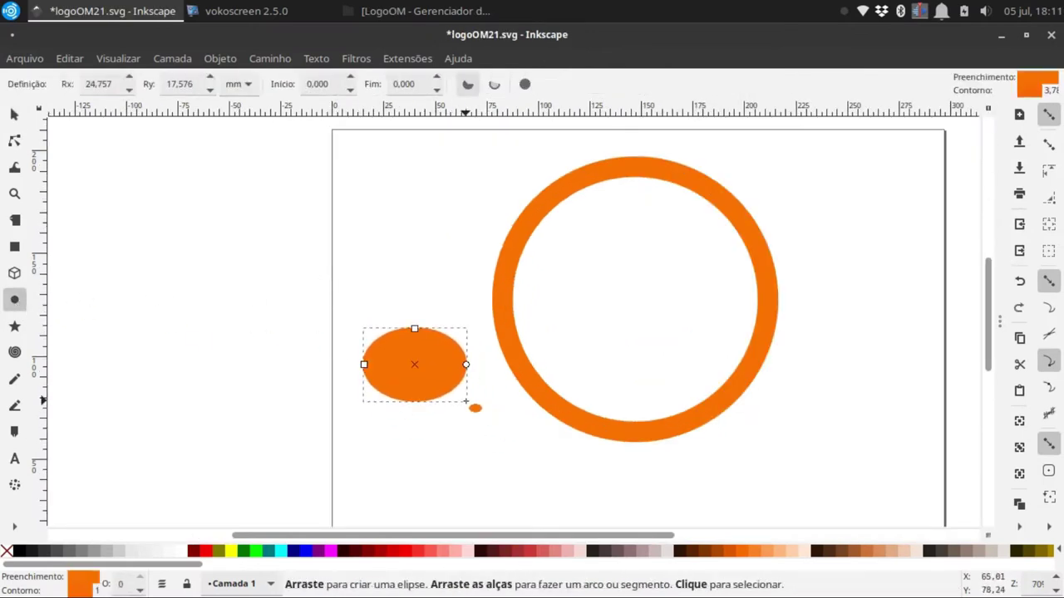
pyautogui.click(23, 113)
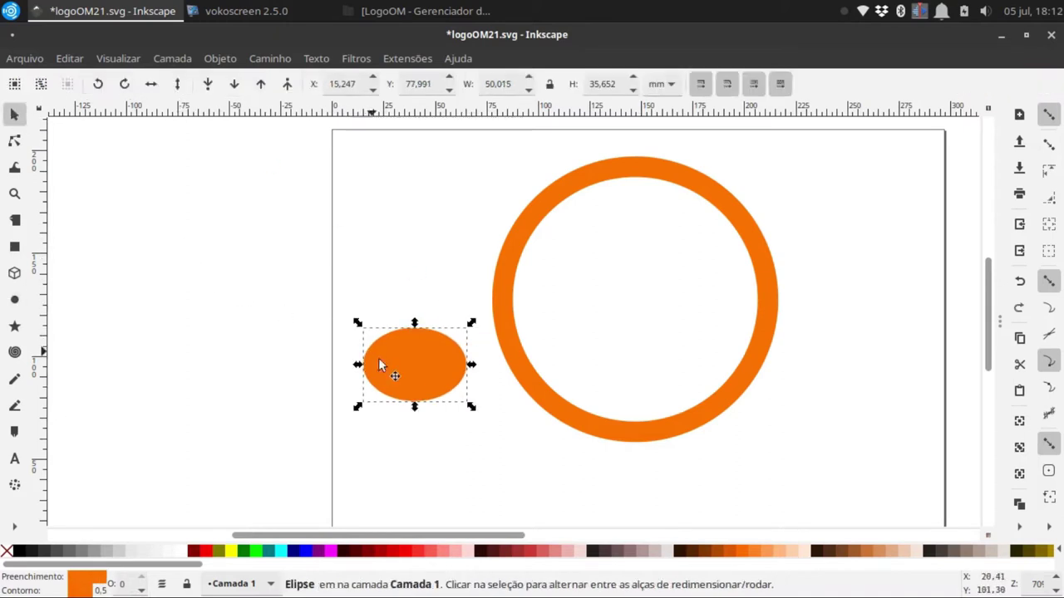
pyautogui.moveTo(461, 407)
pyautogui.mouseDown()
pyautogui.moveTo(438, 378)
pyautogui.moveTo(634, 383)
pyautogui.mouseUp()
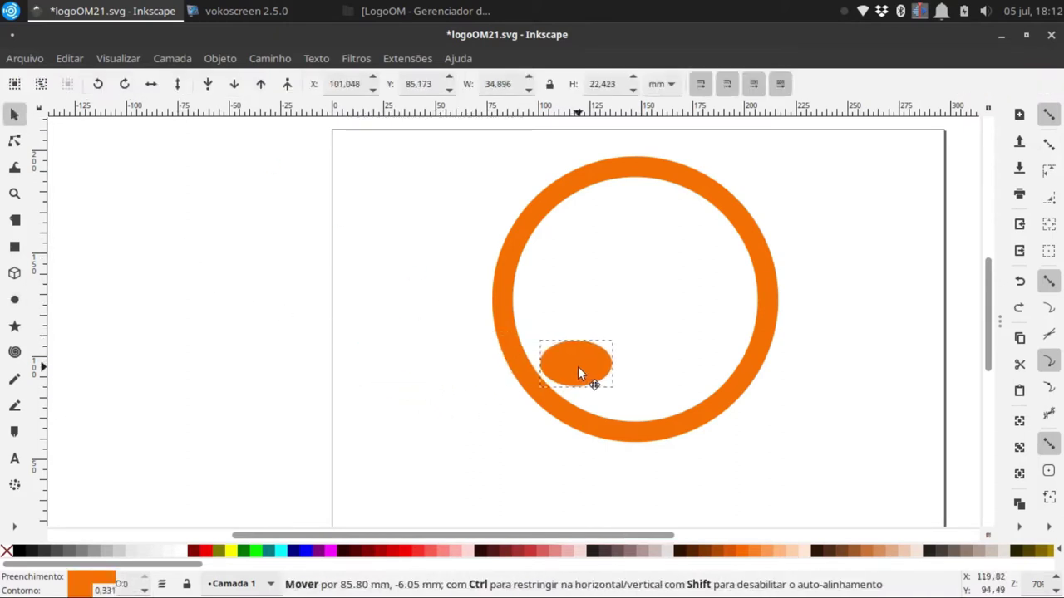
pyautogui.keyDown('ctrl'); pyautogui.scroll(1, 682, 346); pyautogui.keyUp('ctrl')
pyautogui.scroll(1, 681, 345)
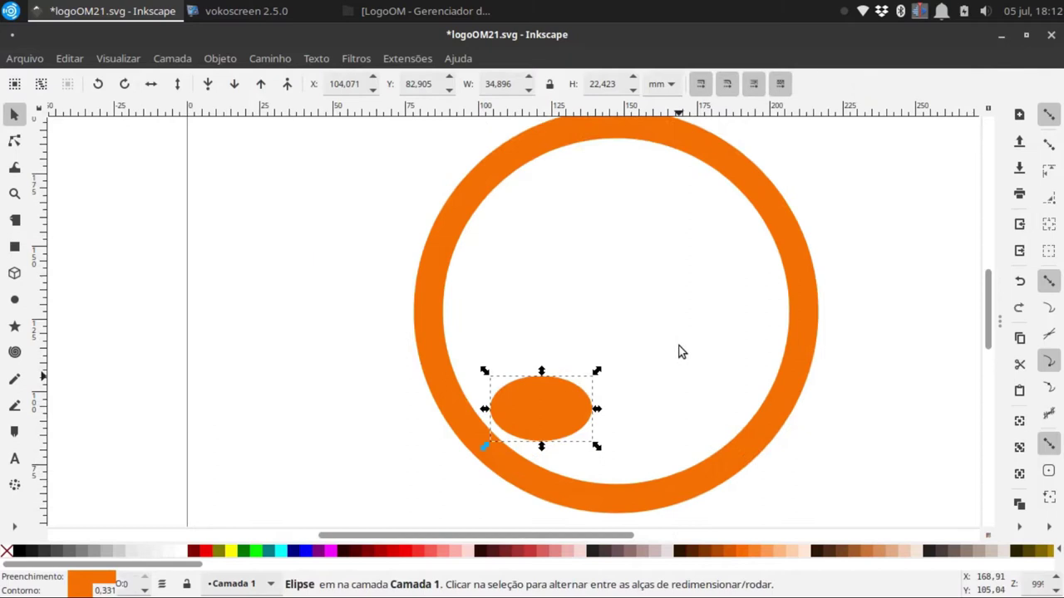
pyautogui.moveTo(596, 375)
pyautogui.mouseDown()
pyautogui.moveTo(574, 397)
pyautogui.moveTo(588, 389)
pyautogui.moveTo(536, 407)
pyautogui.mouseUp()
pyautogui.click(591, 397)
# Add two copies of the 29.818 × 18.681 mm oval, rising diagonally to the right
pyautogui.click(546, 409)
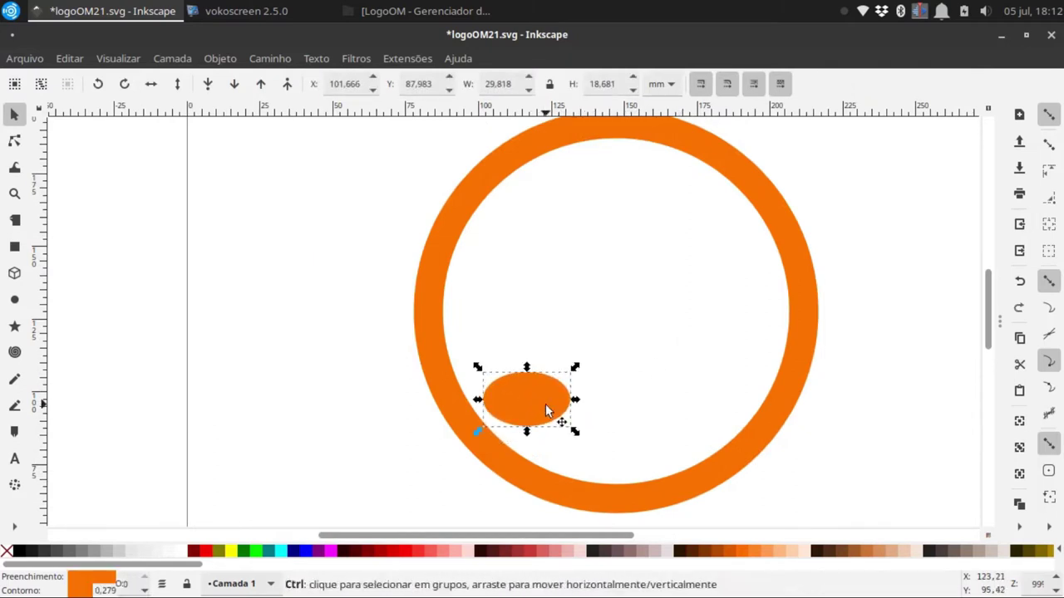
pyautogui.moveTo(627, 359); pyautogui.dragTo(714, 353)
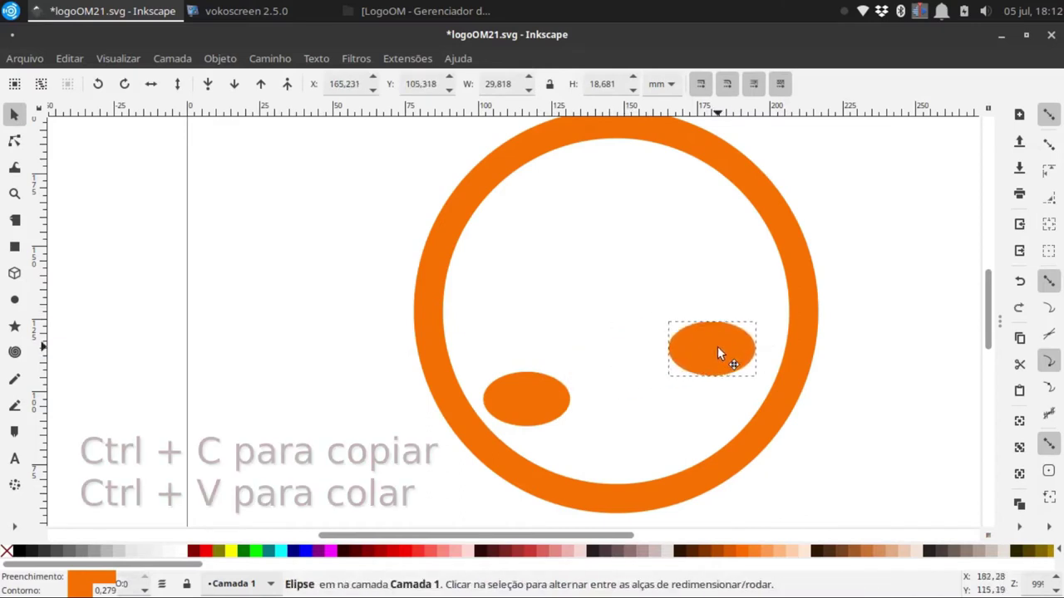
pyautogui.hotkey('ctrl', 'v')
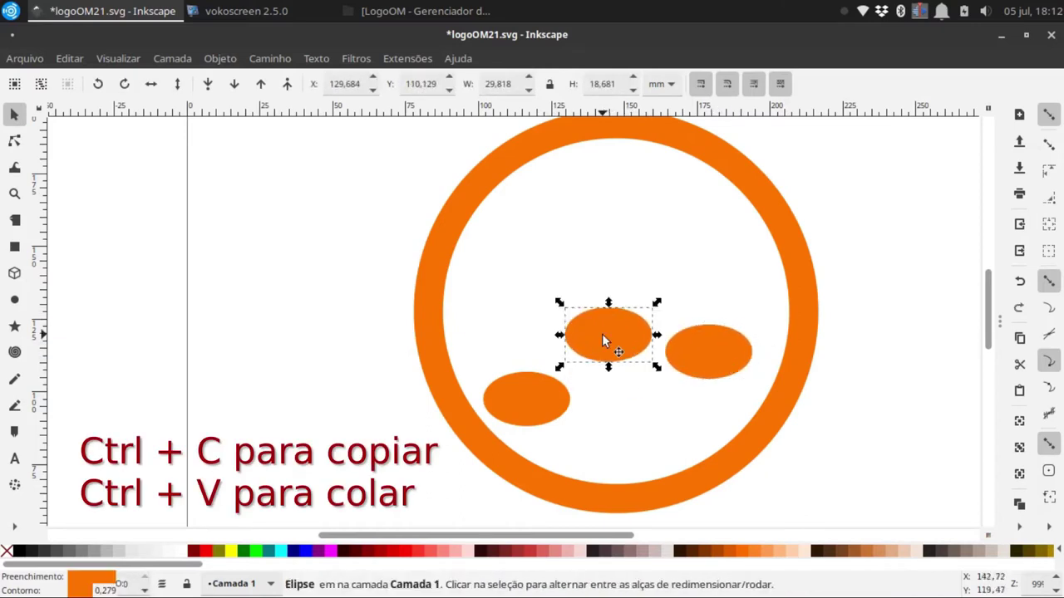
pyautogui.moveTo(609, 339); pyautogui.dragTo(610, 376)
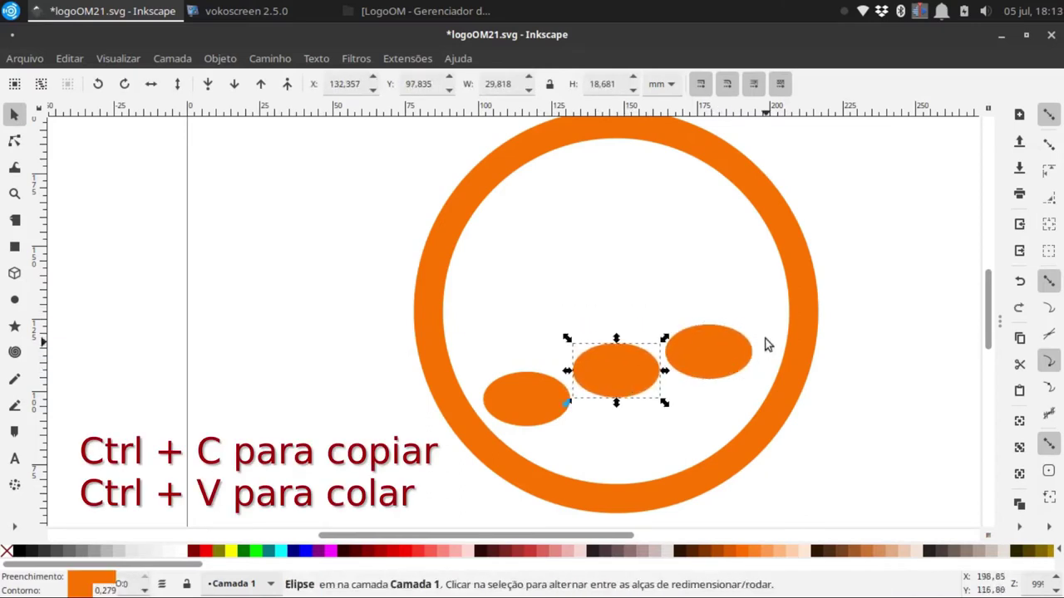
pyautogui.moveTo(724, 350); pyautogui.dragTo(726, 333)
pyautogui.scroll(1, 618, 370)
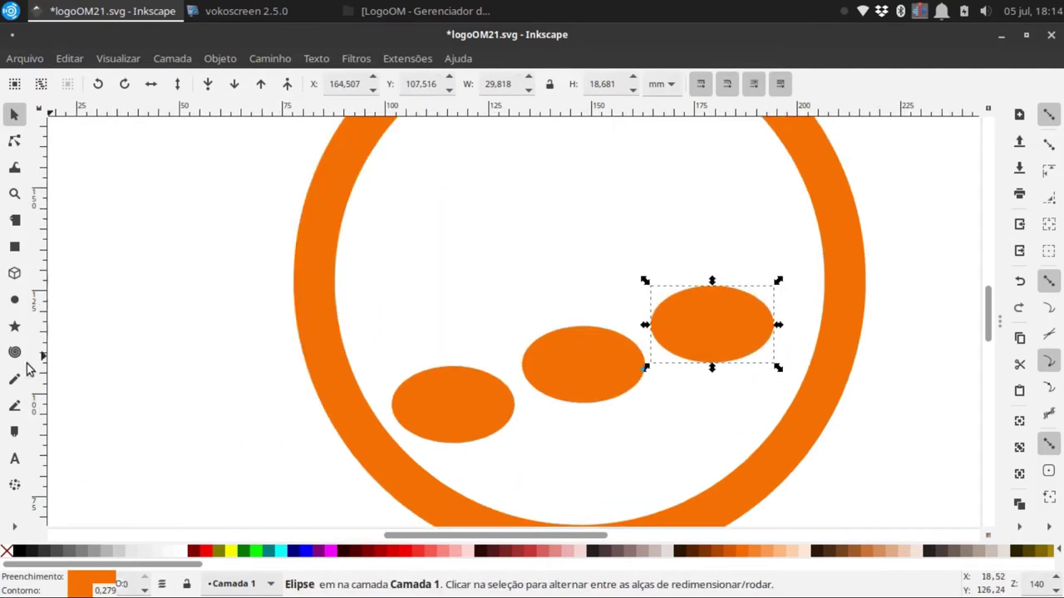
# Draw a slanted Bézier line beneath the three ovals
pyautogui.click(15, 408)
pyautogui.moveTo(409, 462); pyautogui.dragTo(856, 349)
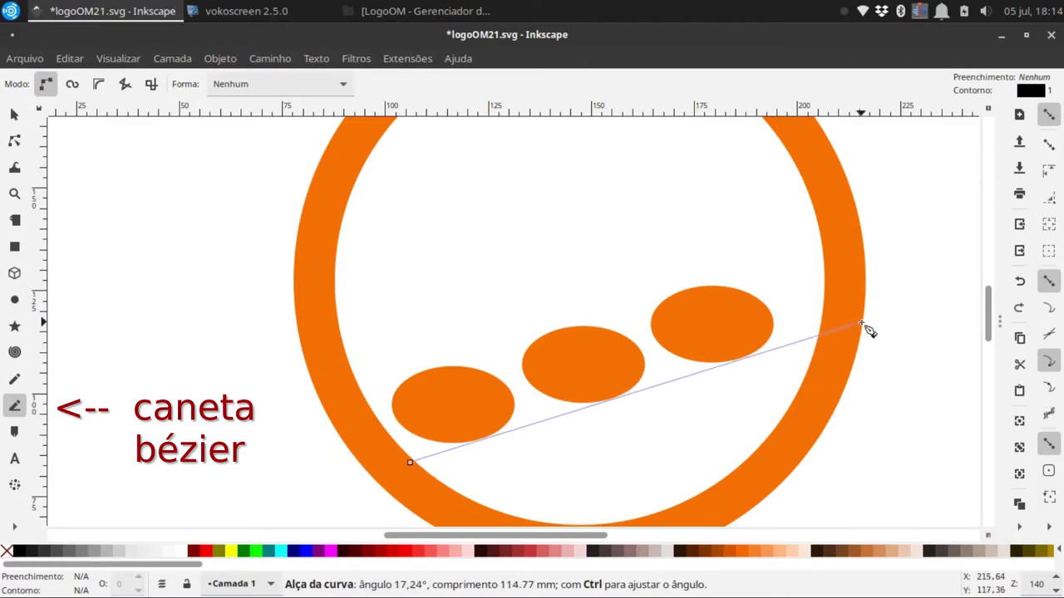
pyautogui.rightClick(862, 324)
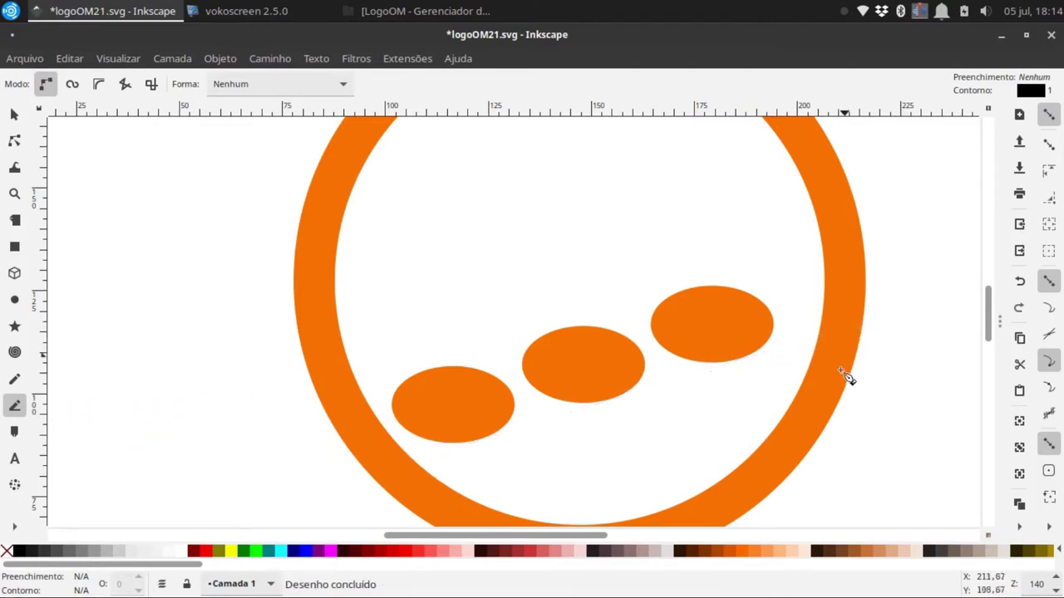
pyautogui.scroll(-2, 821, 423)
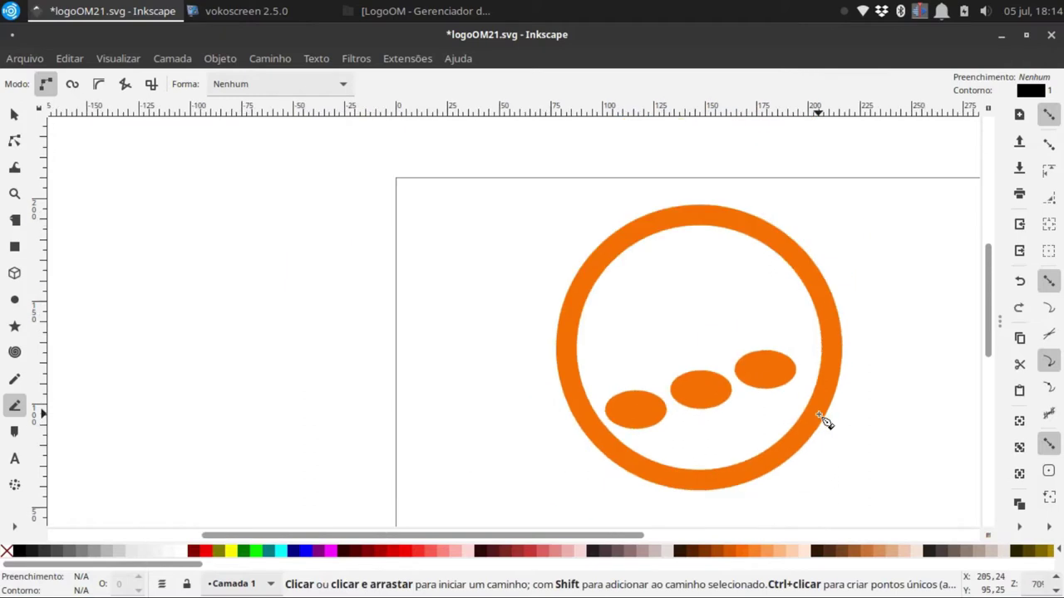
pyautogui.hscroll(3, 531, 416)
pyautogui.hscroll(2, 576, 404)
pyautogui.scroll(1, 576, 404)
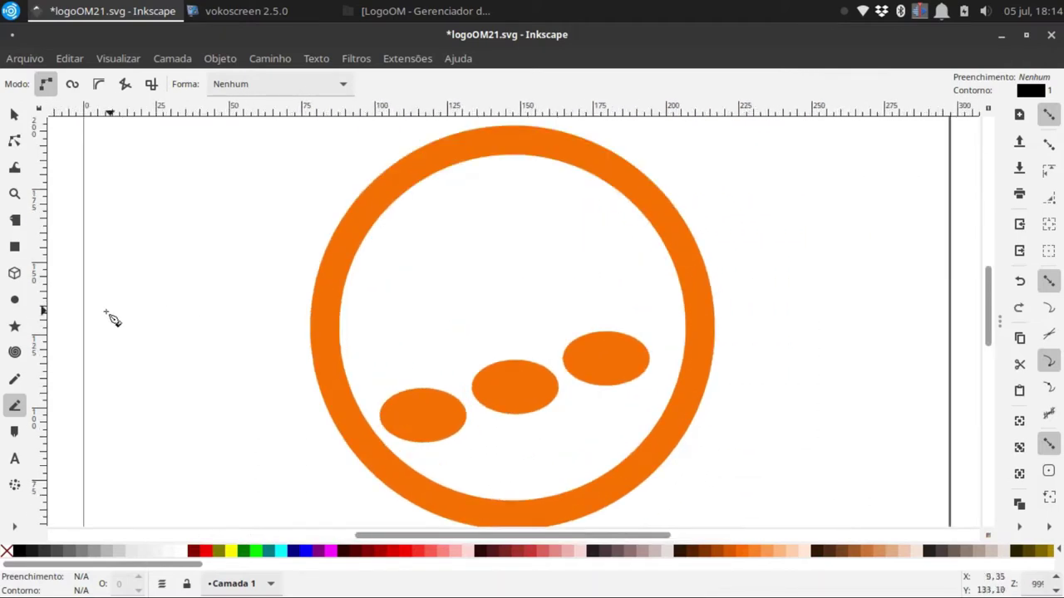
# Draw a tall orange rectangle and move it onto the left oval as a stem
pyautogui.click(15, 247)
pyautogui.moveTo(180, 229)
pyautogui.mouseDown()
pyautogui.moveTo(254, 420)
pyautogui.moveTo(236, 451)
pyautogui.mouseUp()
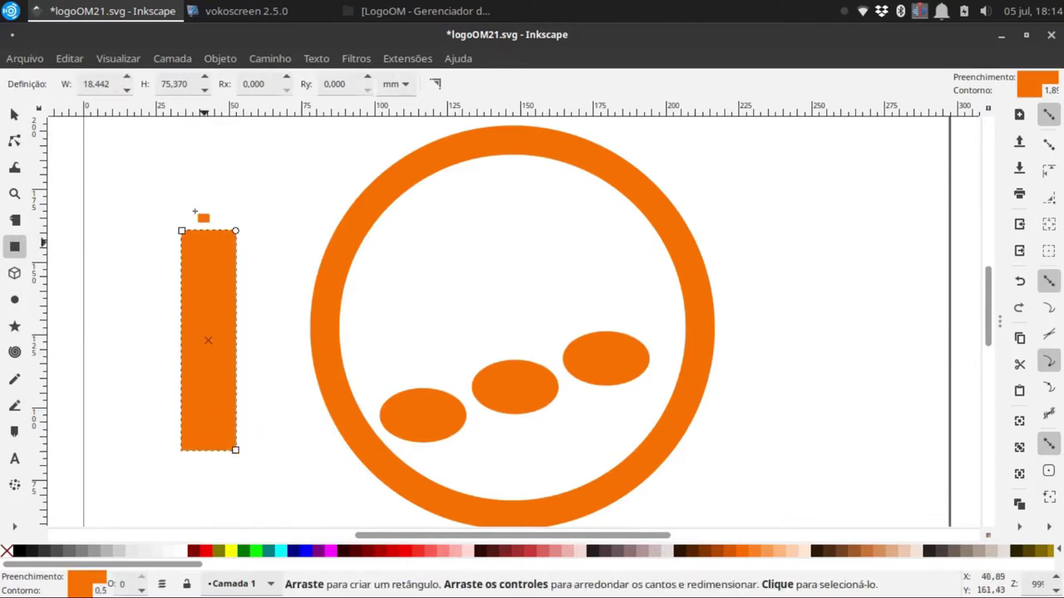
pyautogui.click(15, 115)
pyautogui.moveTo(208, 292); pyautogui.dragTo(442, 259)
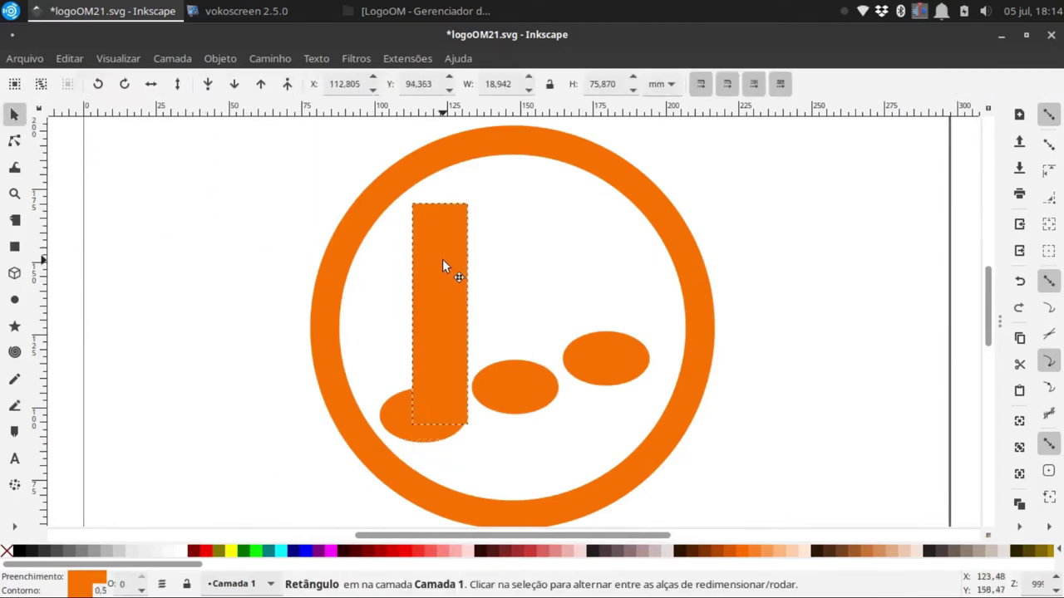
pyautogui.moveTo(418, 201)
pyautogui.mouseDown()
pyautogui.moveTo(426, 291)
pyautogui.moveTo(438, 241)
pyautogui.moveTo(443, 297)
pyautogui.moveTo(430, 293)
pyautogui.mouseUp()
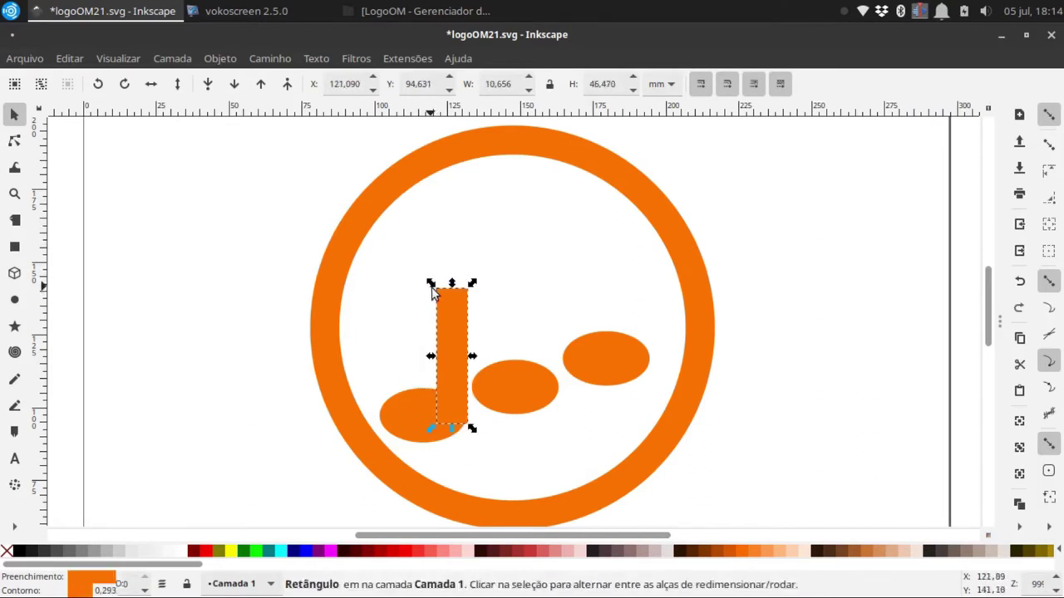
pyautogui.keyDown('ctrl'); pyautogui.scroll(3, 502, 348); pyautogui.keyUp('ctrl')
pyautogui.keyDown('ctrl'); pyautogui.scroll(3, 501, 348); pyautogui.keyUp('ctrl')
pyautogui.keyDown('ctrl'); pyautogui.scroll(-6, 474, 335); pyautogui.keyUp('ctrl')
pyautogui.keyDown('ctrl'); pyautogui.scroll(2, 470, 332); pyautogui.keyUp('ctrl')
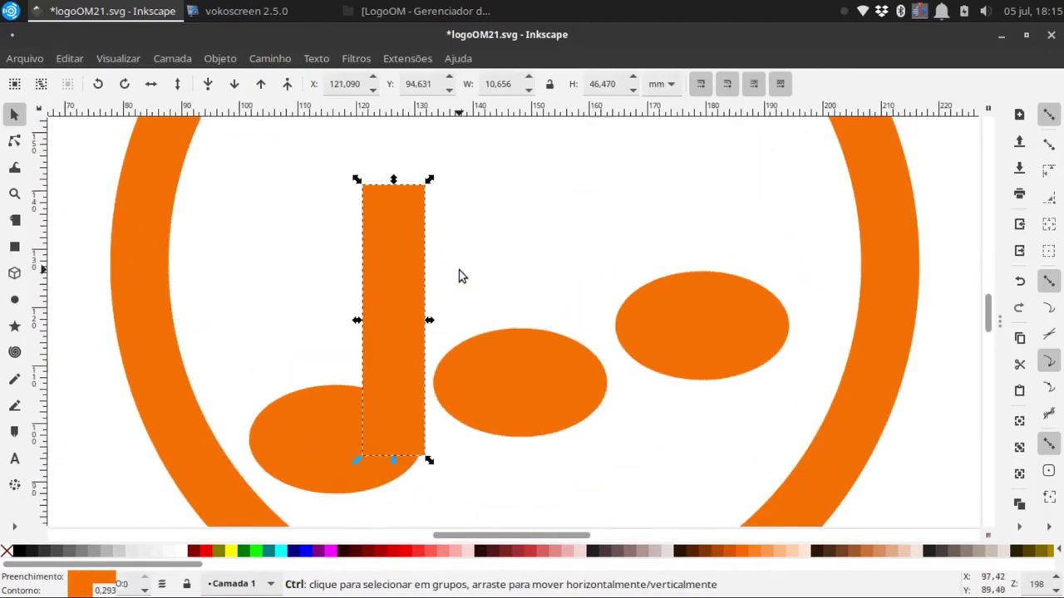
# Narrow the stem to 9.185 × 46.449 mm and settle its position on the oval
pyautogui.moveTo(368, 322); pyautogui.dragTo(392, 297)
pyautogui.click(521, 279)
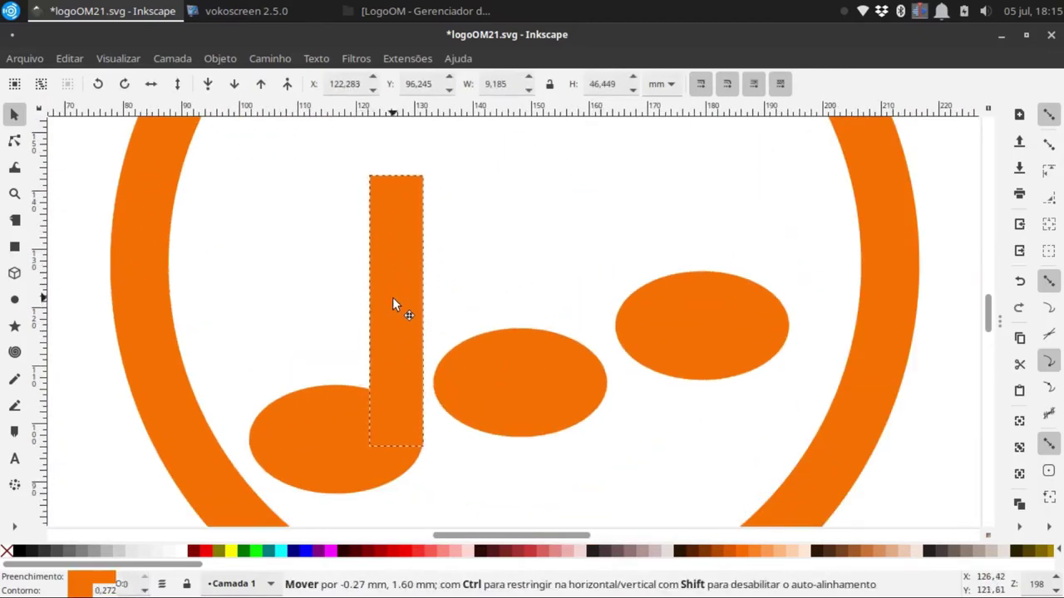
pyautogui.click(353, 293)
pyautogui.scroll(-2, 353, 293)
pyautogui.click(484, 239)
pyautogui.click(14, 141)
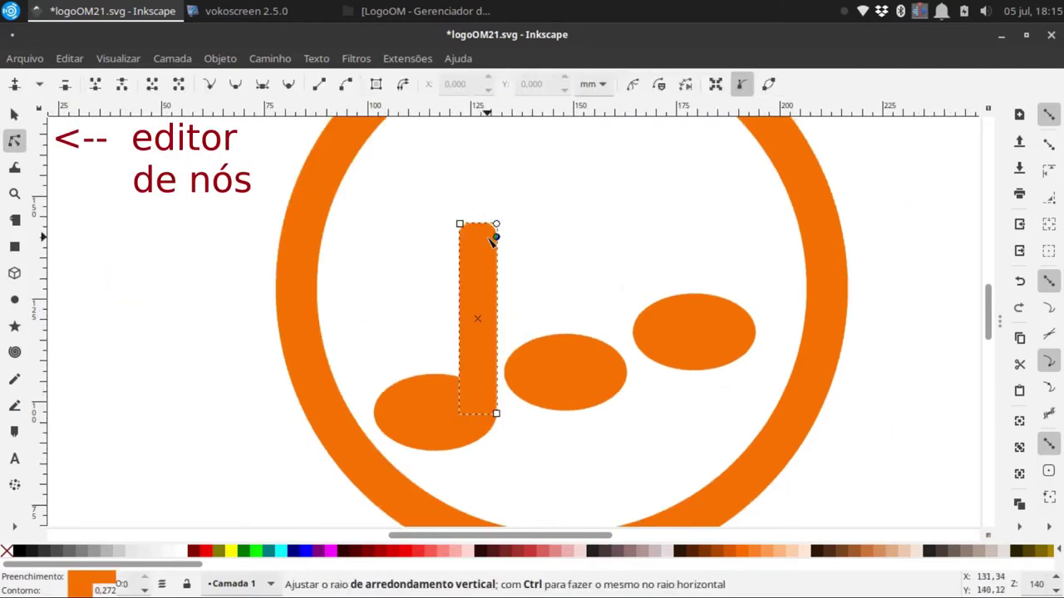
# Round the stem rectangle's top corners
pyautogui.keyDown('ctrl'); pyautogui.scroll(4, 492, 241); pyautogui.keyUp('ctrl')
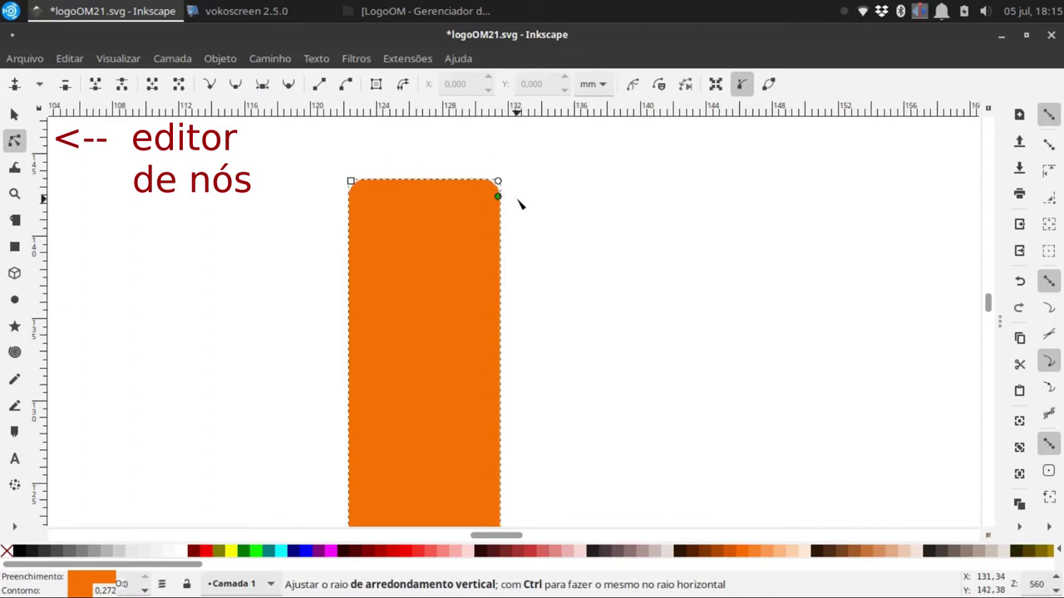
pyautogui.click(515, 220)
pyautogui.scroll(-5, 582, 316)
pyautogui.scroll(-10, 603, 353)
pyautogui.scroll(2, 601, 361)
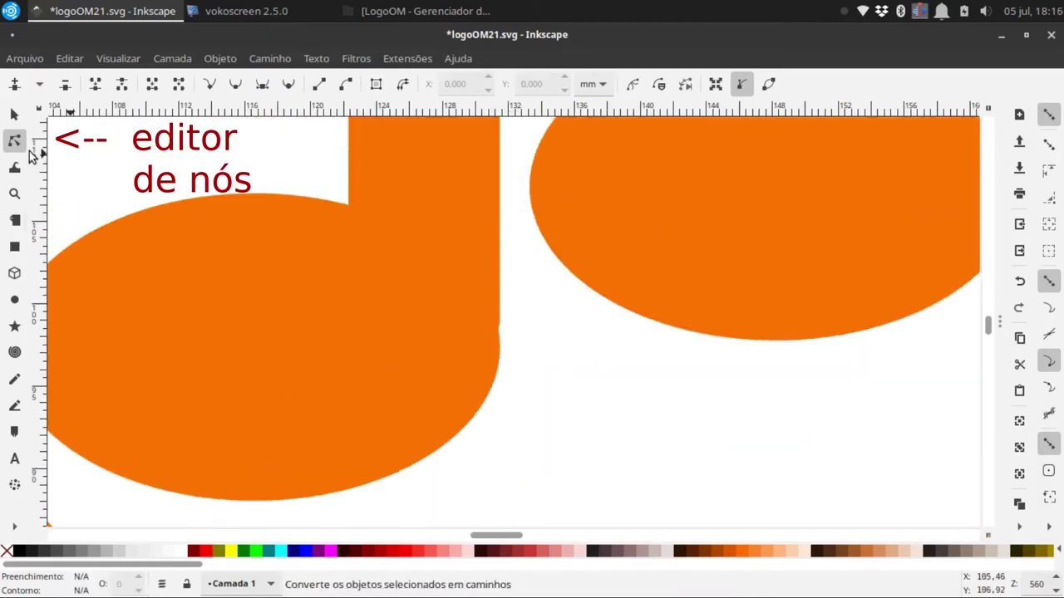
# Nudge the stem to X 122.293, Y 95.285 mm, flush with the left oval's right side
pyautogui.click(14, 114)
pyautogui.click(466, 226)
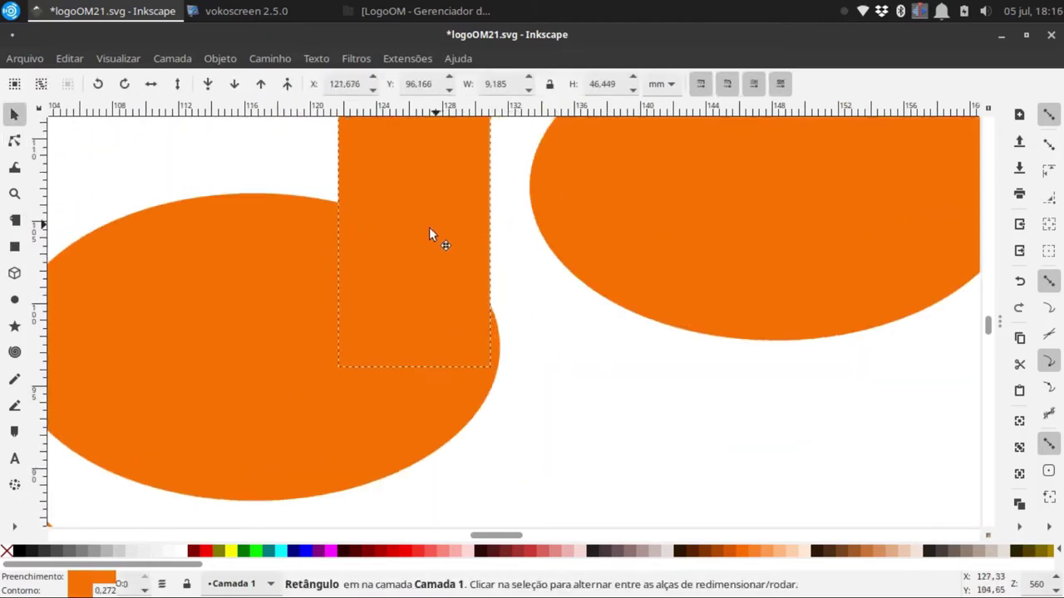
pyautogui.moveTo(429, 227); pyautogui.dragTo(440, 247)
pyautogui.keyDown('ctrl'); pyautogui.scroll(3, 530, 290); pyautogui.keyUp('ctrl')
pyautogui.moveTo(387, 290)
pyautogui.mouseDown()
pyautogui.moveTo(316, 260)
pyautogui.moveTo(299, 307)
pyautogui.mouseUp()
pyautogui.click(480, 310)
pyautogui.keyDown('ctrl'); pyautogui.scroll(1, 480, 311); pyautogui.keyUp('ctrl')
pyautogui.click(470, 294)
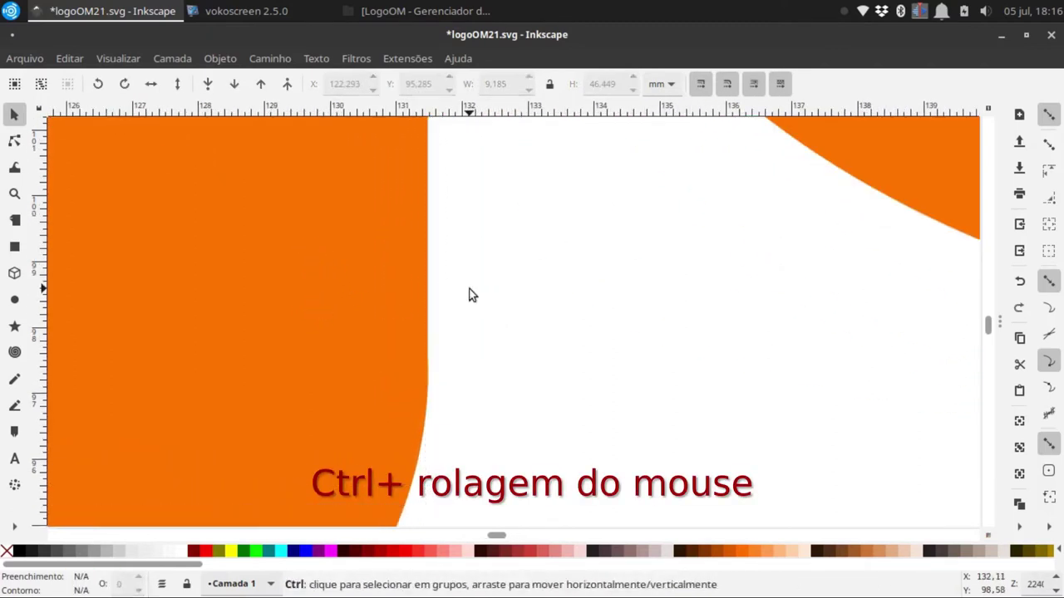
pyautogui.keyDown('ctrl'); pyautogui.scroll(-2, 467, 292); pyautogui.keyUp('ctrl')
pyautogui.keyDown('ctrl'); pyautogui.scroll(-2, 465, 290); pyautogui.keyUp('ctrl')
pyautogui.keyDown('ctrl'); pyautogui.scroll(-2, 465, 289); pyautogui.keyUp('ctrl')
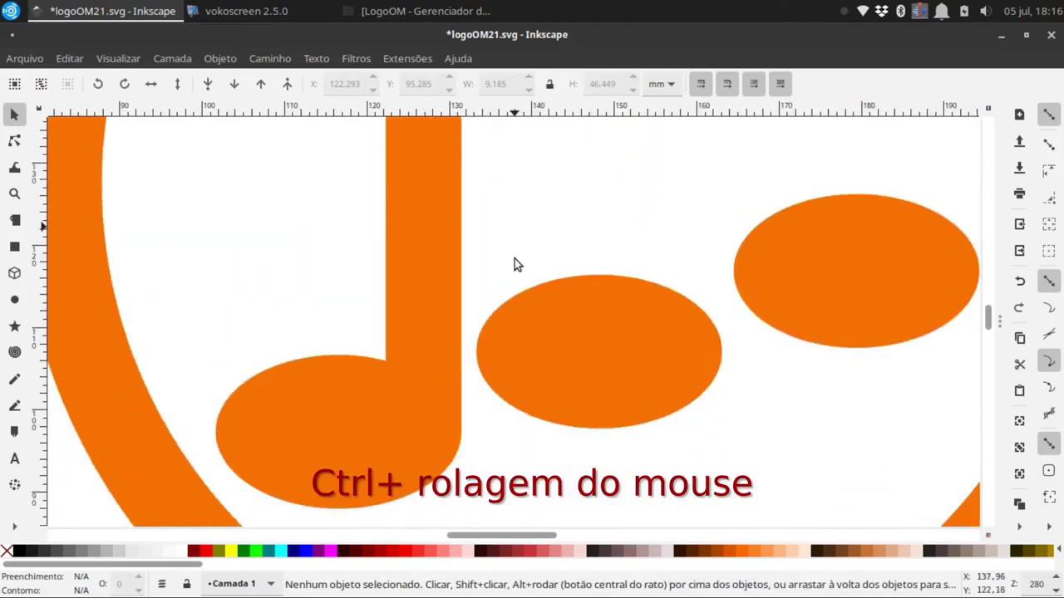
pyautogui.keyDown('ctrl'); pyautogui.scroll(-3, 515, 262); pyautogui.keyUp('ctrl')
pyautogui.click(482, 292)
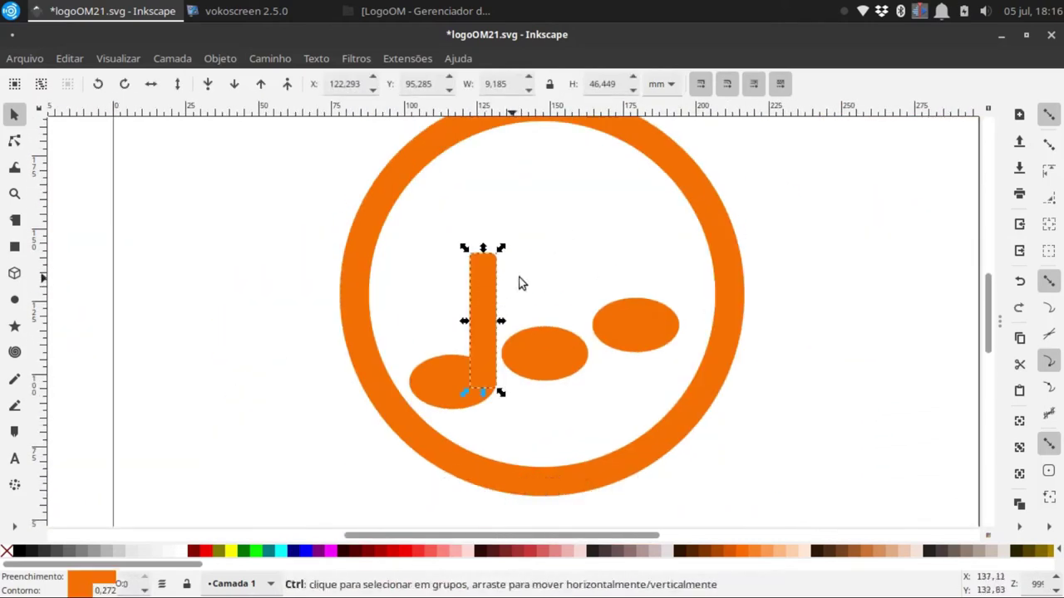
# Copy the stem onto the middle and right ovals
pyautogui.hotkey('ctrl', 'd')
pyautogui.moveTo(483, 326); pyautogui.dragTo(532, 278)
pyautogui.hotkey('ctrl', 'c')
pyautogui.hotkey('ctrl', 'v')
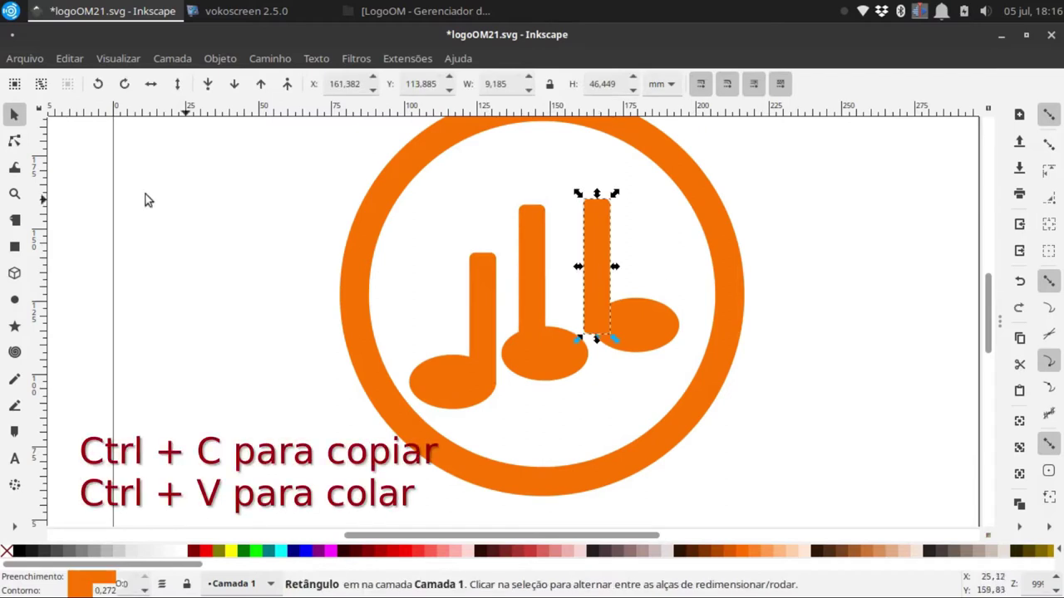
pyautogui.moveTo(612, 293); pyautogui.dragTo(674, 287)
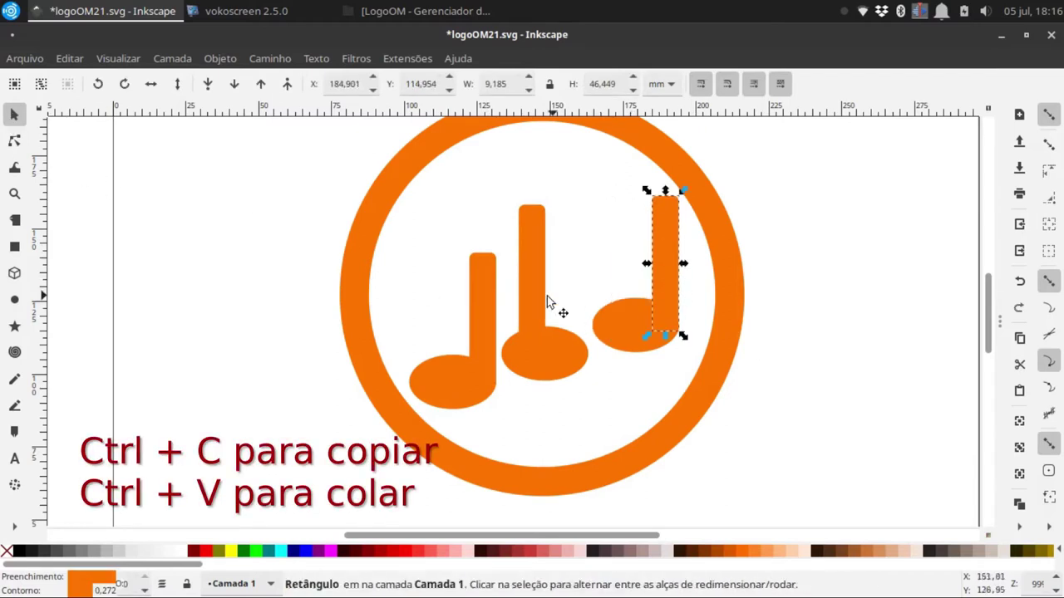
pyautogui.moveTo(534, 295)
pyautogui.mouseDown()
pyautogui.moveTo(578, 313)
pyautogui.moveTo(580, 303)
pyautogui.mouseUp()
# Nudge the copied stems so each sits flush on its oval
pyautogui.click(626, 390)
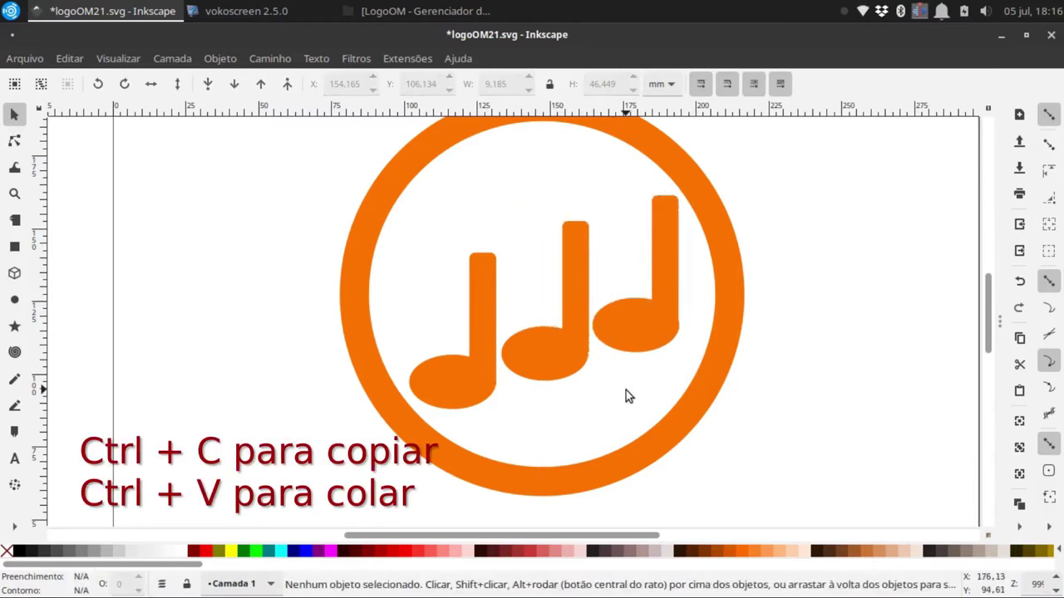
pyautogui.scroll(4, 563, 164)
pyautogui.scroll(2, 549, 183)
pyautogui.click(529, 201)
pyautogui.scroll(4, 528, 201)
pyautogui.moveTo(546, 269)
pyautogui.mouseDown()
pyautogui.moveTo(440, 190)
pyautogui.moveTo(440, 266)
pyautogui.mouseUp()
pyautogui.click(589, 279)
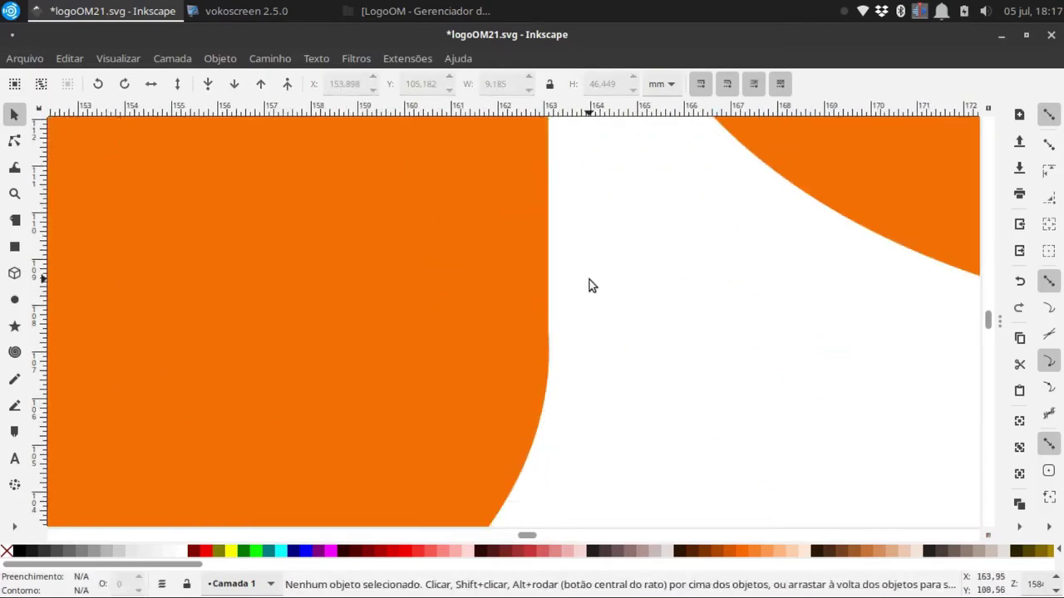
pyautogui.scroll(-4, 589, 280)
pyautogui.scroll(4, 874, 346)
pyautogui.hscroll(5, 534, 344)
pyautogui.click(523, 344)
pyautogui.scroll(-2, 534, 329)
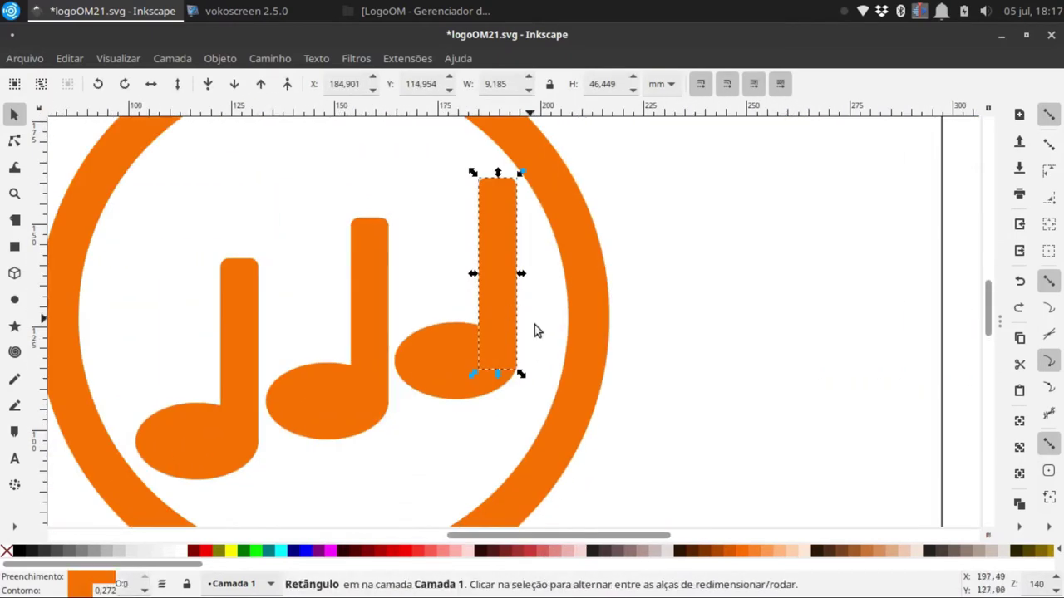
pyautogui.scroll(4, 488, 373)
# Save the drawing as logoOM21.svg
pyautogui.hotkey('ctrl', 's')
pyautogui.press('Escape')
pyautogui.scroll(-4, 366, 301)
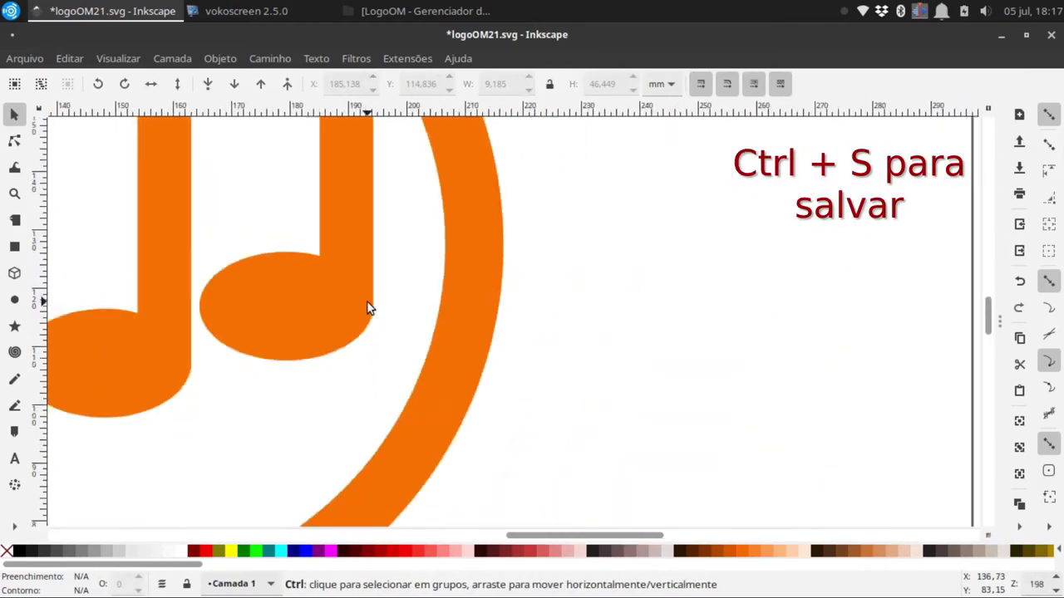
pyautogui.scroll(-3, 651, 374)
pyautogui.click(24, 58)
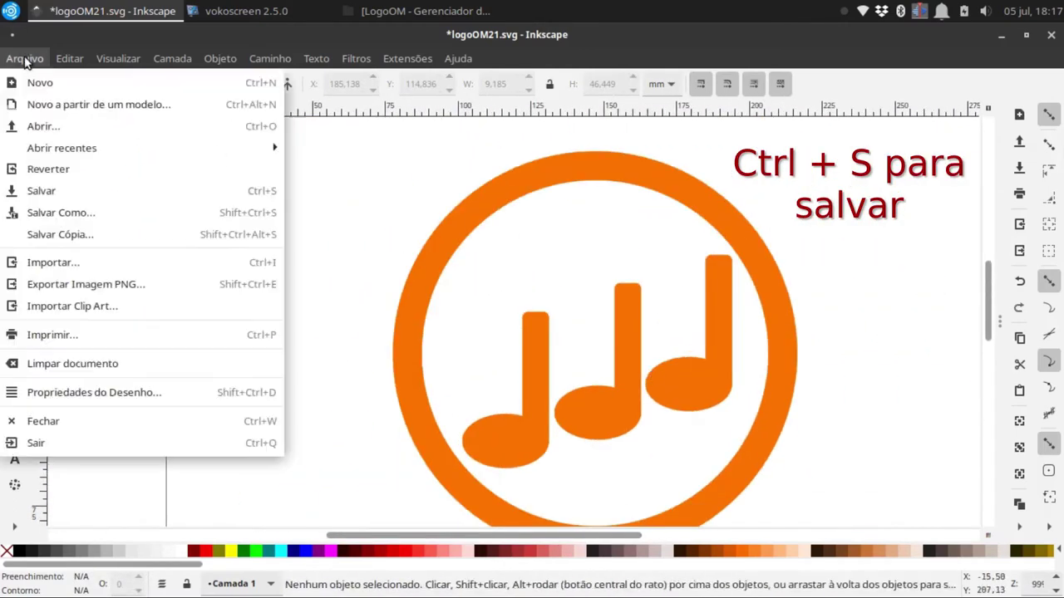
pyautogui.click(70, 189)
# Turn a stem copy into a 78.053 mm beam tilted about 6° across all three stems
pyautogui.click(544, 381)
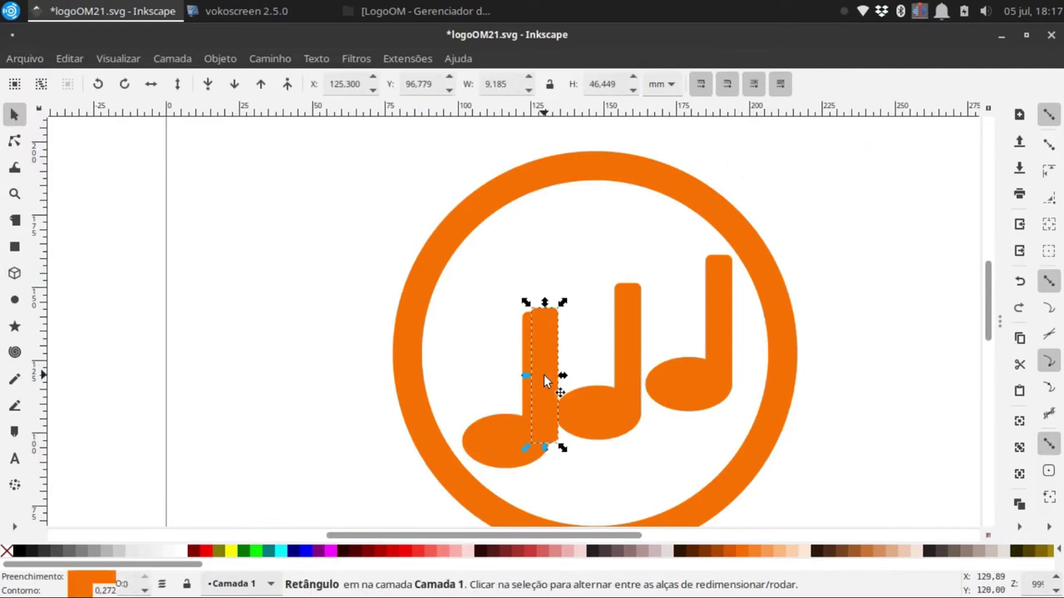
pyautogui.scroll(2, 585, 356)
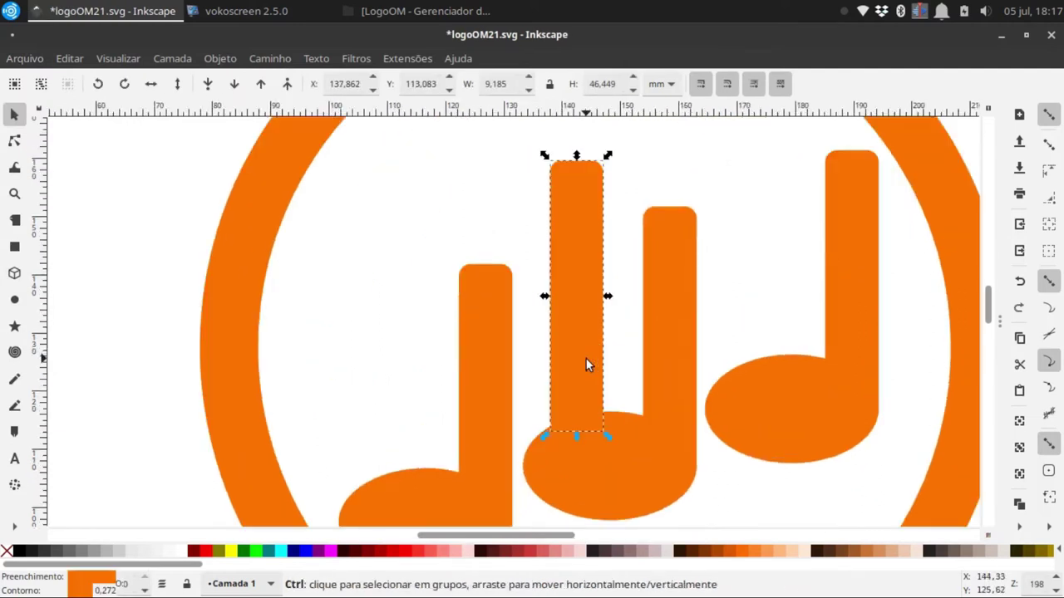
pyautogui.click(577, 364)
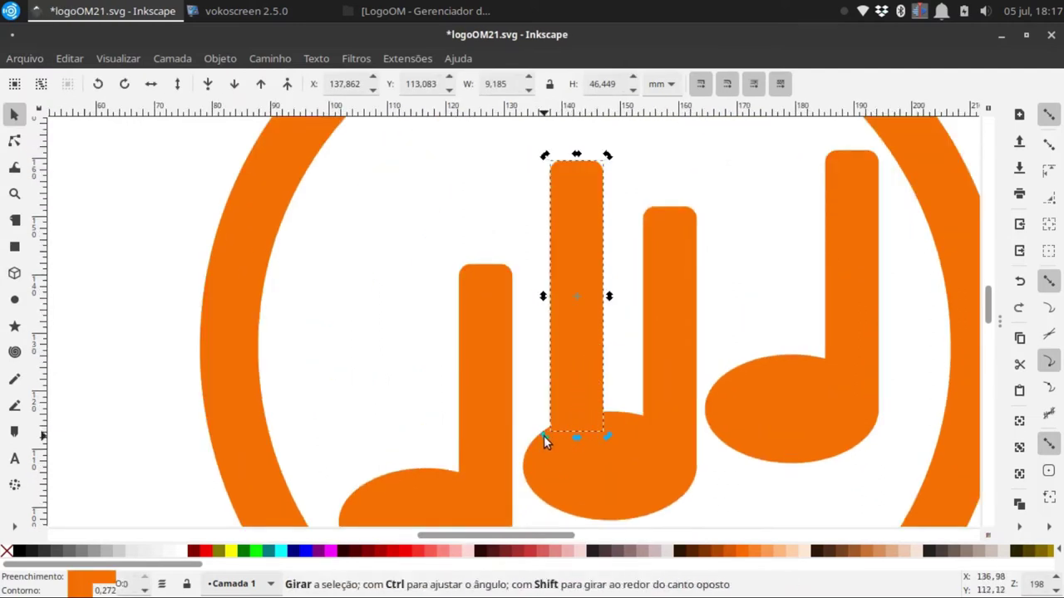
pyautogui.moveTo(544, 435); pyautogui.dragTo(418, 320)
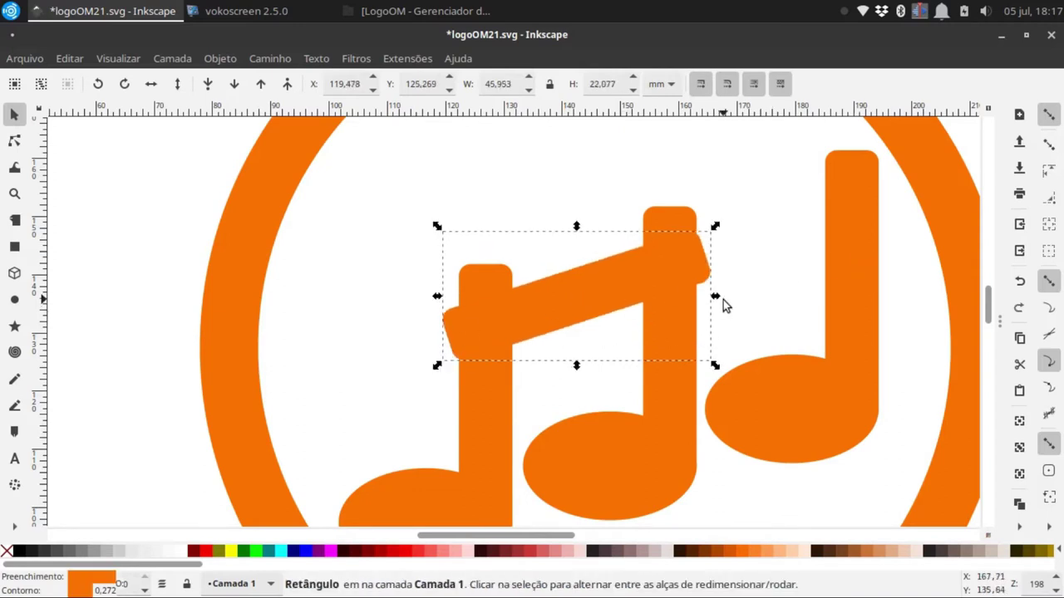
pyautogui.moveTo(723, 300); pyautogui.dragTo(906, 196)
pyautogui.moveTo(746, 316); pyautogui.dragTo(732, 314)
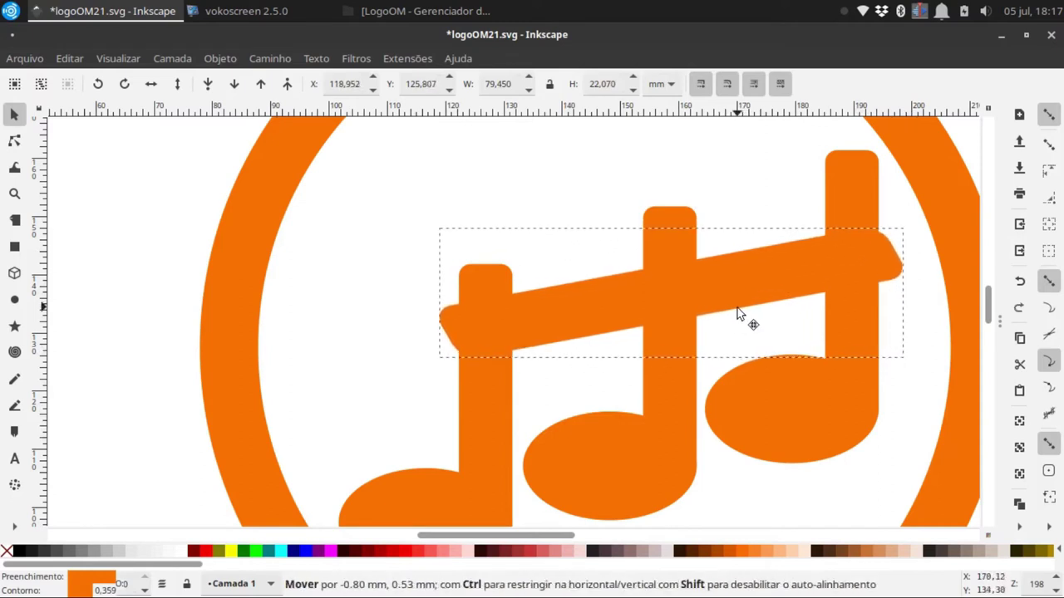
pyautogui.click(748, 322)
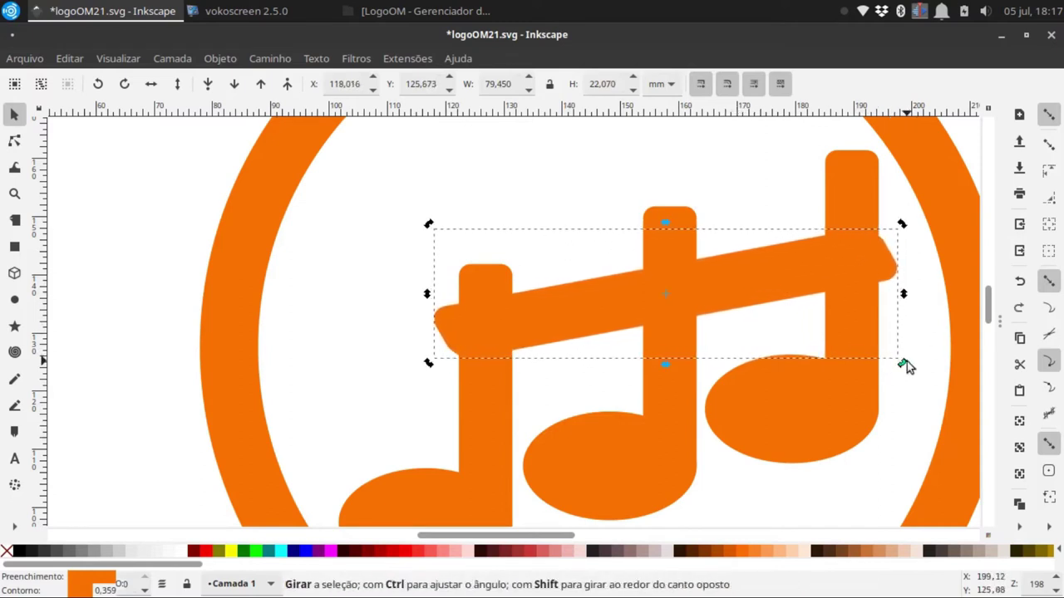
pyautogui.moveTo(904, 361); pyautogui.dragTo(918, 343)
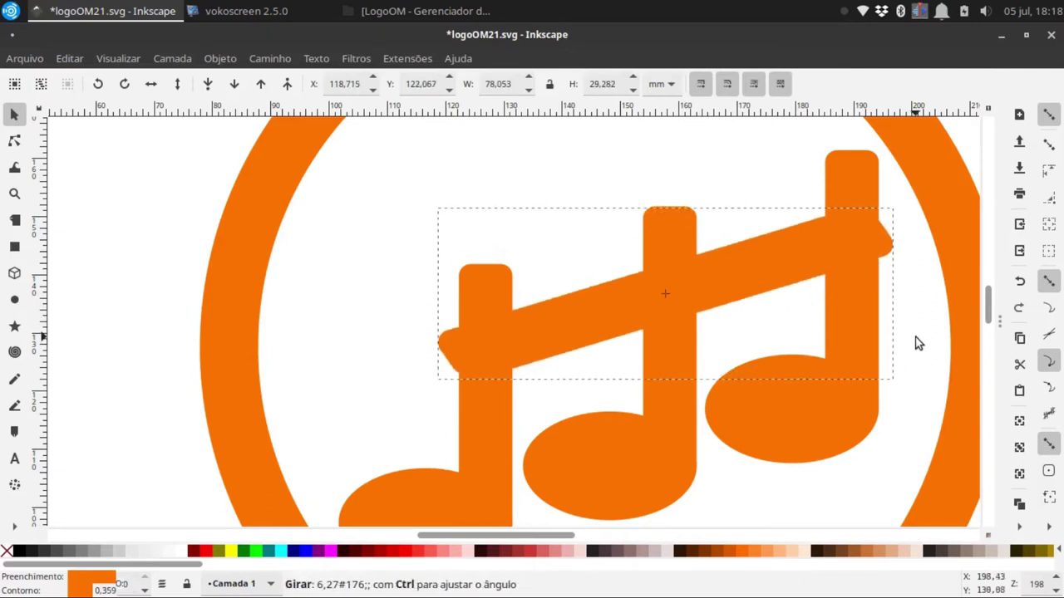
pyautogui.click(916, 341)
pyautogui.scroll(-3, 786, 358)
pyautogui.keyDown('ctrl'); pyautogui.scroll(-2, 786, 358); pyautogui.keyUp('ctrl')
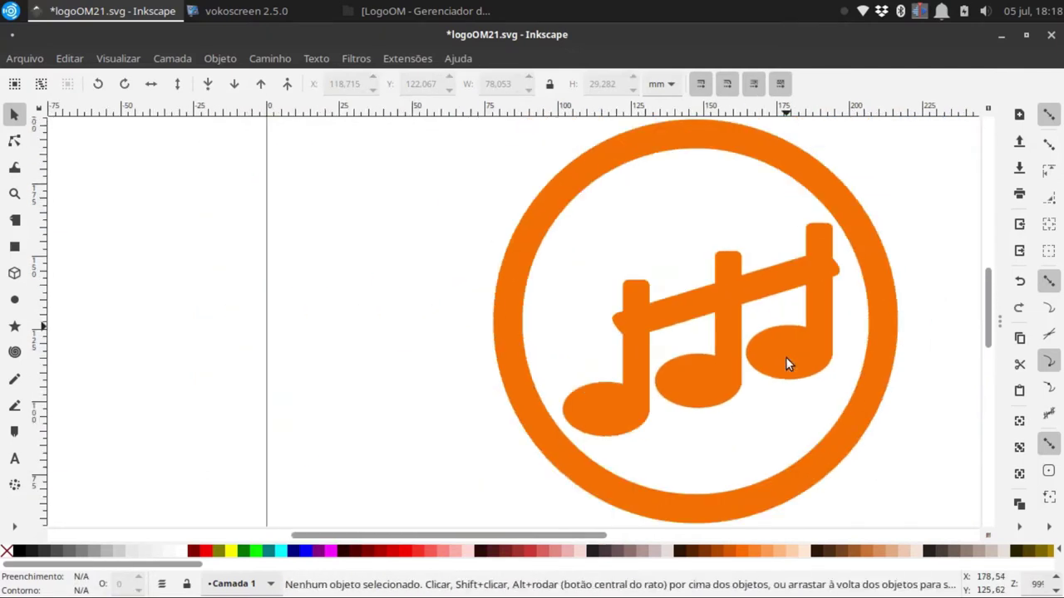
# Tilt the lower beam about 3° and fit both beams flush onto the stem tops
pyautogui.click(660, 305)
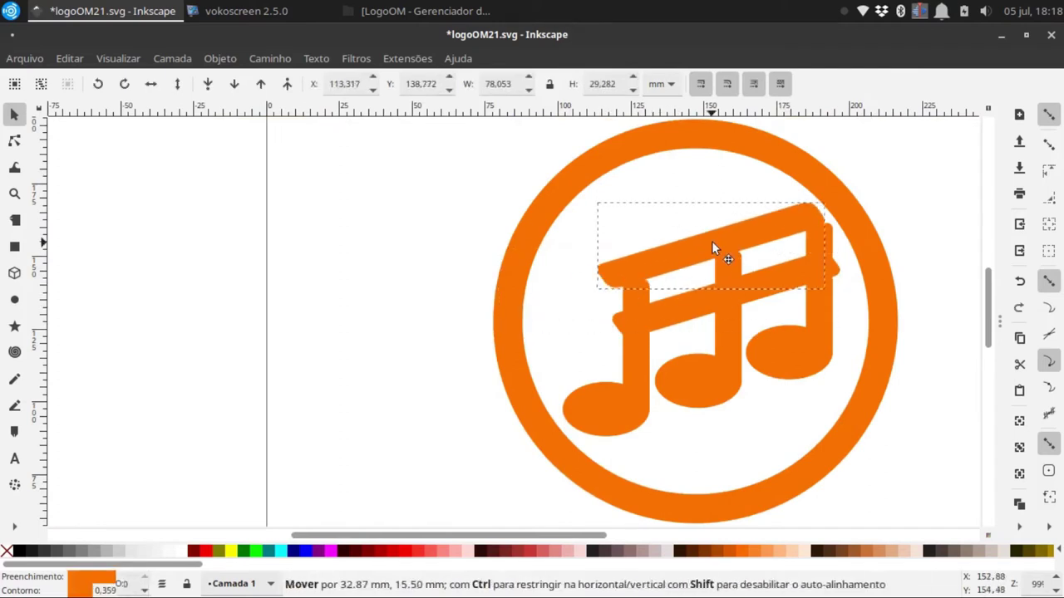
pyautogui.moveTo(615, 297); pyautogui.dragTo(716, 243)
pyautogui.click(723, 324)
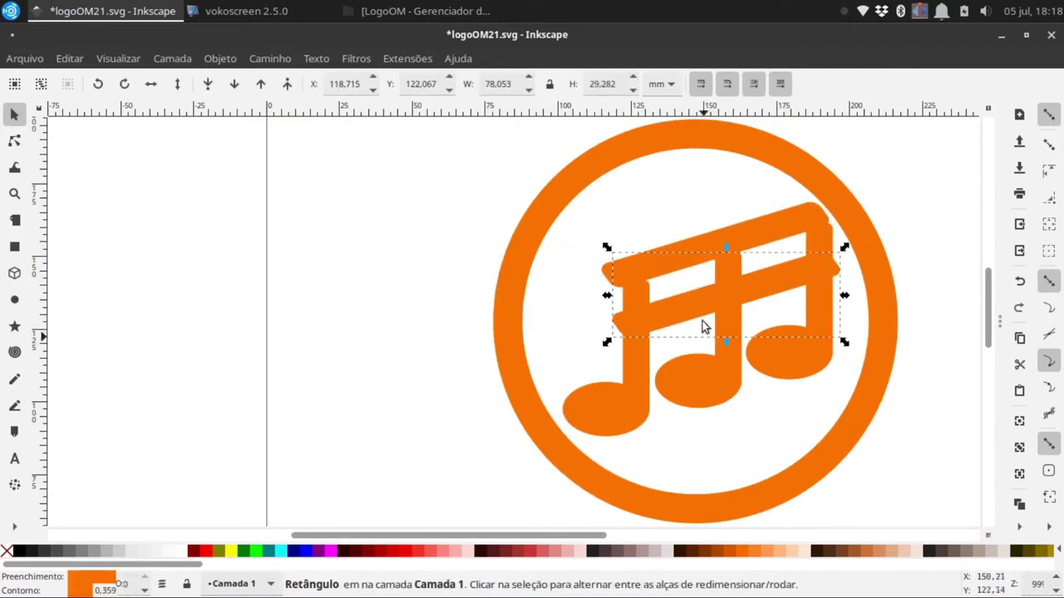
pyautogui.moveTo(607, 341)
pyautogui.mouseDown()
pyautogui.moveTo(612, 349)
pyautogui.moveTo(599, 349)
pyautogui.mouseUp()
pyautogui.click(665, 327)
pyautogui.moveTo(665, 326); pyautogui.dragTo(681, 264)
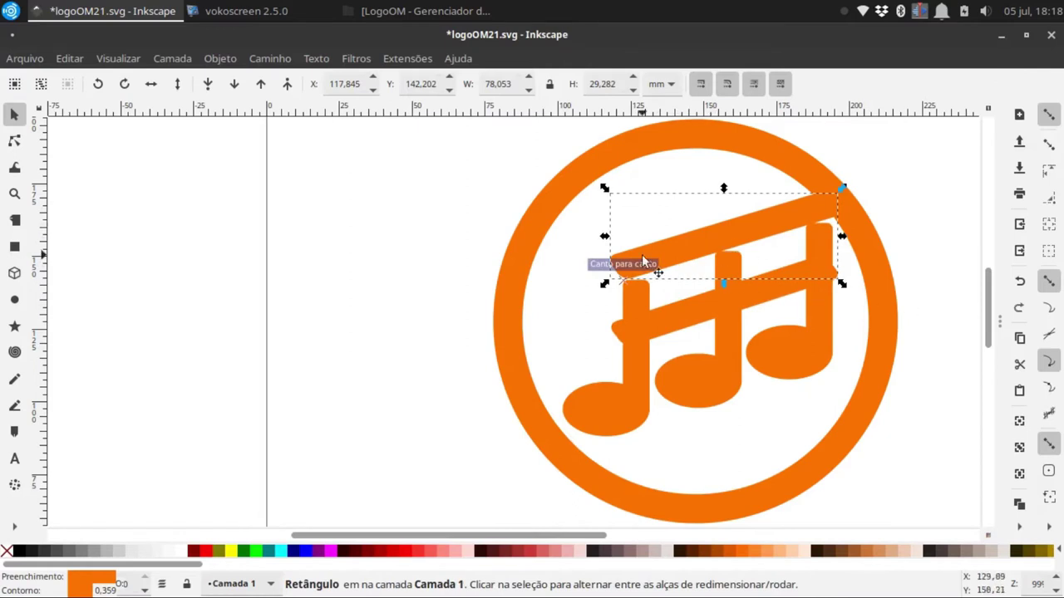
pyautogui.moveTo(658, 246); pyautogui.dragTo(609, 293)
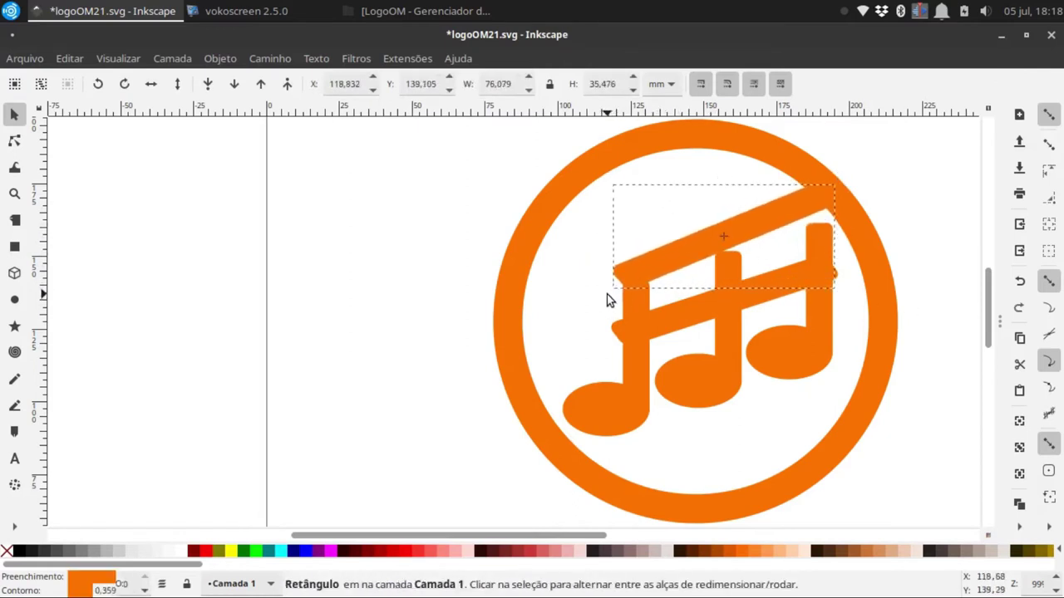
pyautogui.moveTo(747, 218); pyautogui.dragTo(742, 241)
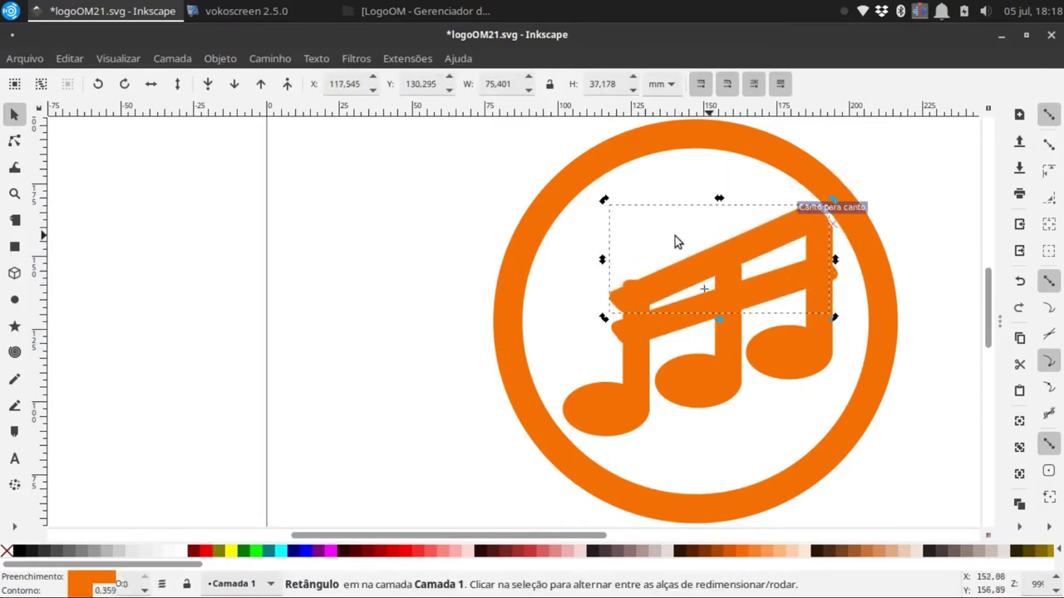
pyautogui.click(568, 299)
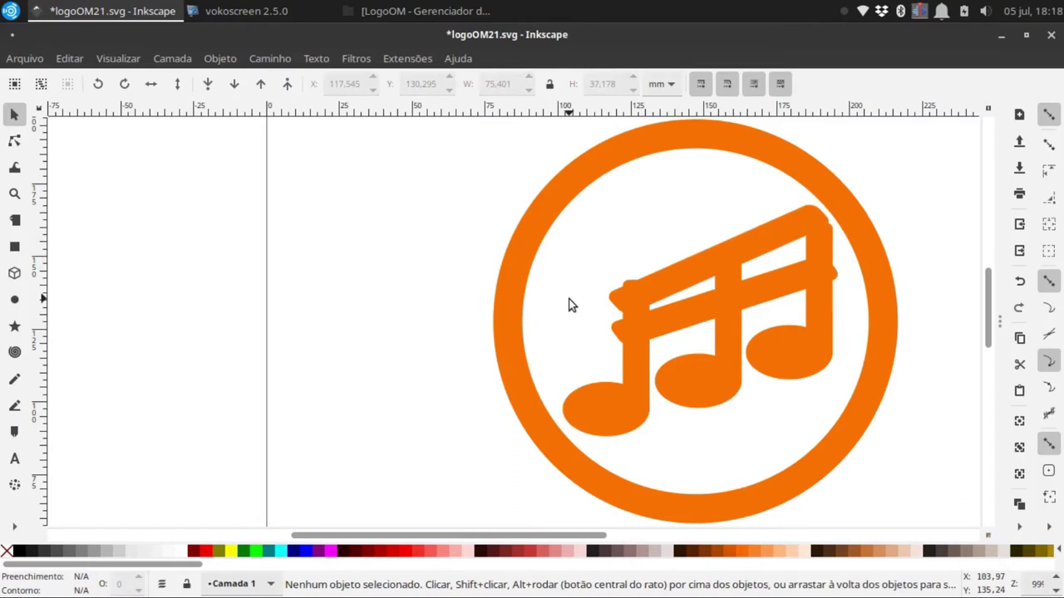
pyautogui.keyDown('ctrl'); pyautogui.scroll(-2, 789, 371); pyautogui.keyUp('ctrl')
# Shift the outer ring slightly and move the upper beam up and left
pyautogui.moveTo(790, 439); pyautogui.dragTo(790, 432)
pyautogui.click(878, 393)
pyautogui.keyDown('ctrl'); pyautogui.scroll(3, 636, 305); pyautogui.keyUp('ctrl')
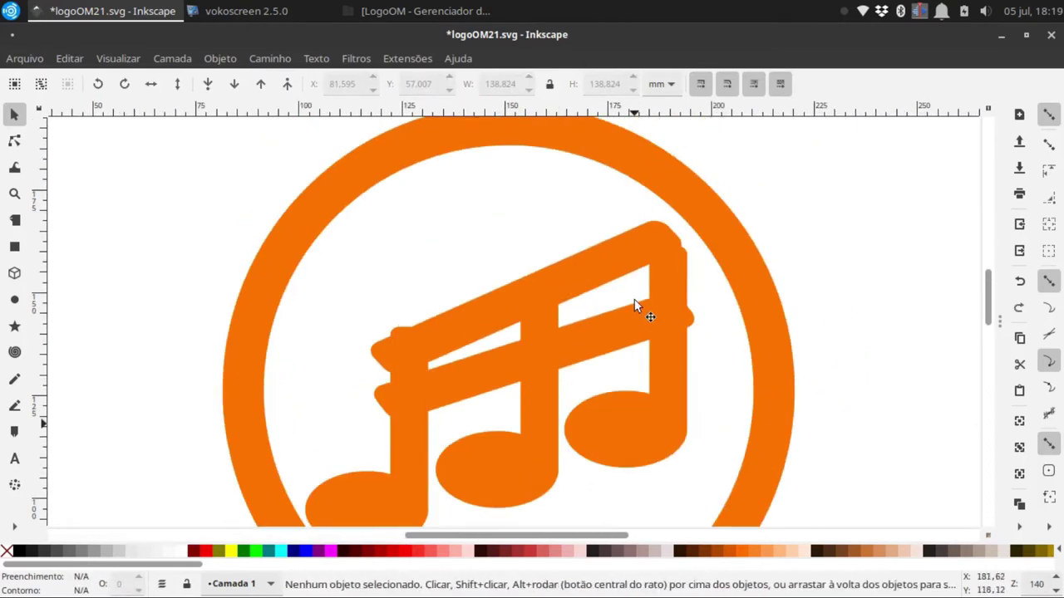
pyautogui.keyDown('ctrl'); pyautogui.click(539, 310); pyautogui.keyUp('ctrl')
pyautogui.moveTo(539, 309); pyautogui.dragTo(502, 293)
# Stretch the right stem up to the top beam and widen the upper beam rightward
pyautogui.keyDown('ctrl'); pyautogui.scroll(1, 570, 316); pyautogui.keyUp('ctrl')
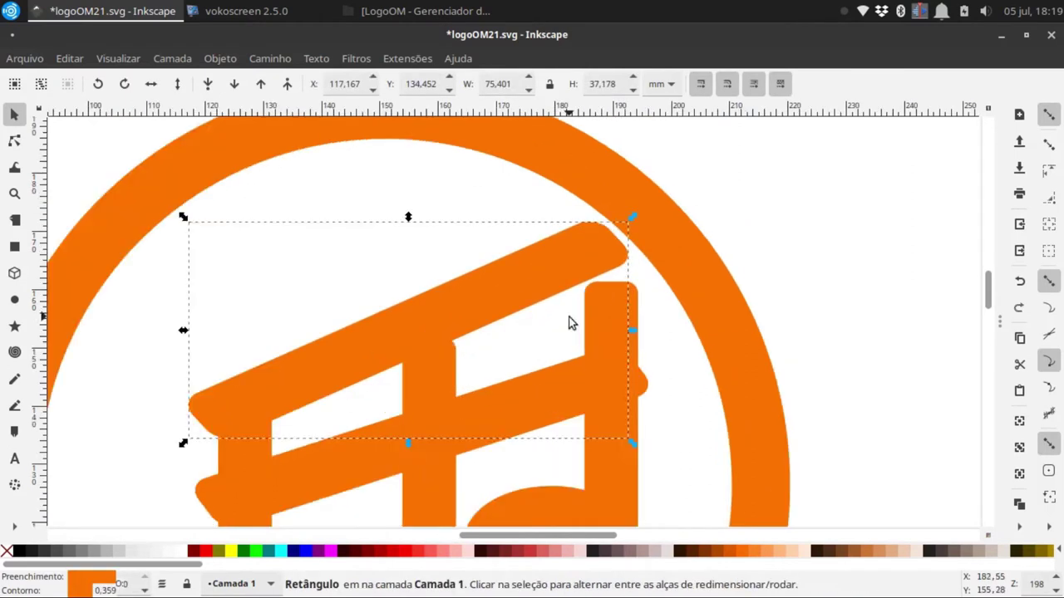
pyautogui.click(768, 331)
pyautogui.scroll(3, 612, 371)
pyautogui.moveTo(613, 341); pyautogui.dragTo(617, 282)
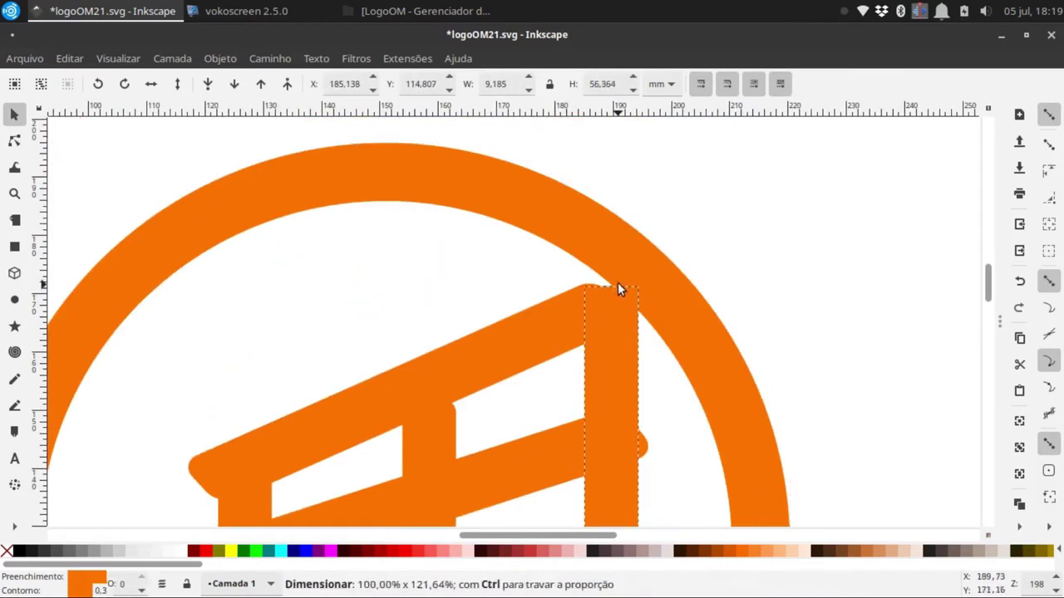
pyautogui.click(570, 312)
pyautogui.moveTo(653, 401); pyautogui.dragTo(643, 397)
pyautogui.click(810, 337)
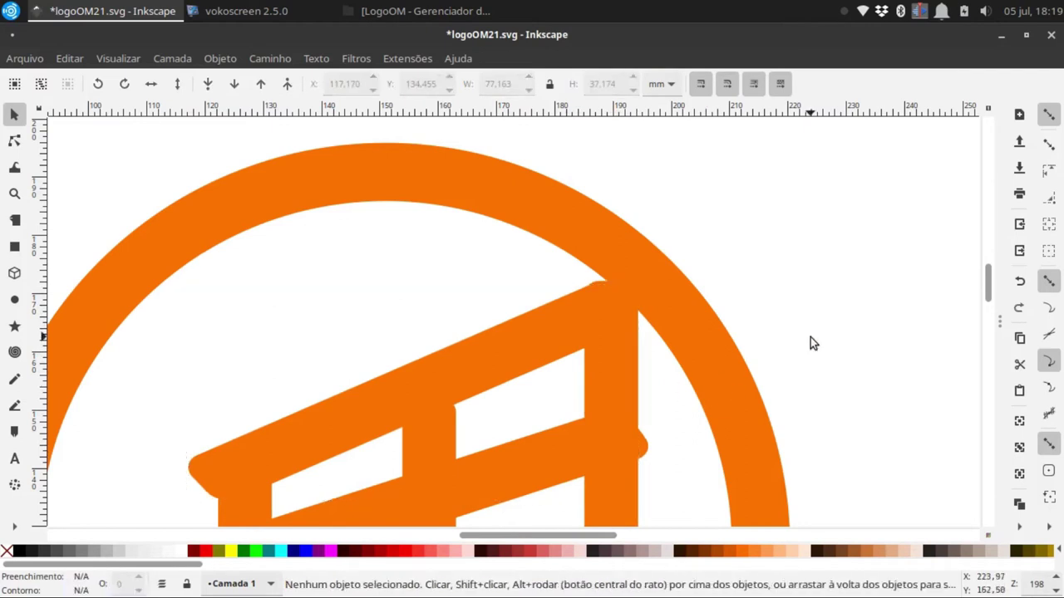
# Pull the lower beam's left end in to the stem and tilt it about 1.6 degrees
pyautogui.scroll(-5, 586, 291)
pyautogui.click(585, 292)
pyautogui.moveTo(652, 343); pyautogui.dragTo(642, 344)
pyautogui.moveTo(190, 344); pyautogui.dragTo(216, 344)
pyautogui.click(501, 395)
pyautogui.click(513, 344)
pyautogui.click(513, 344)
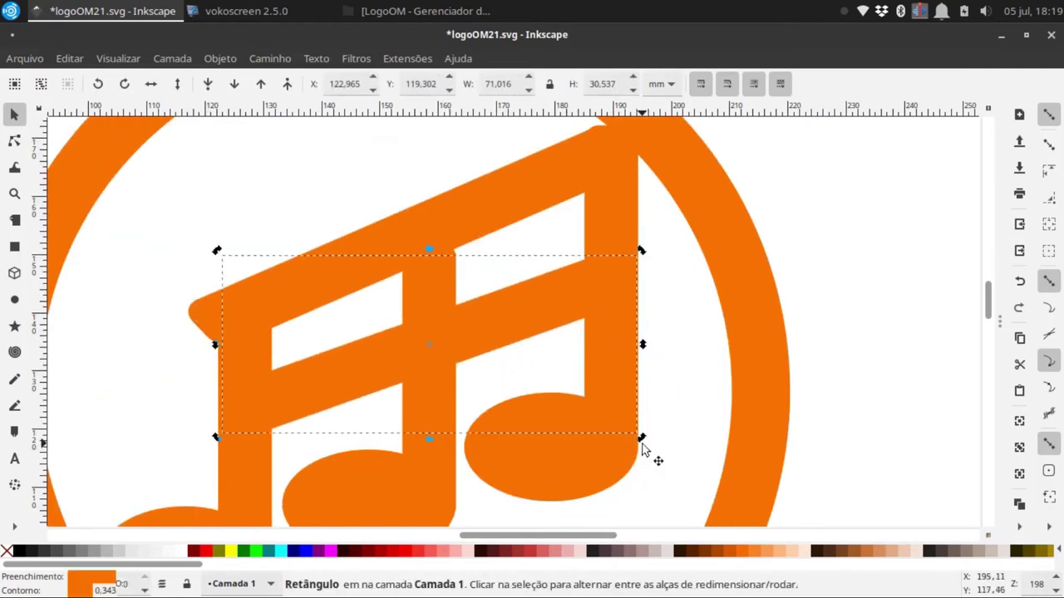
pyautogui.moveTo(643, 440)
pyautogui.mouseDown()
pyautogui.moveTo(637, 450)
pyautogui.moveTo(656, 439)
pyautogui.mouseUp()
pyautogui.click(682, 397)
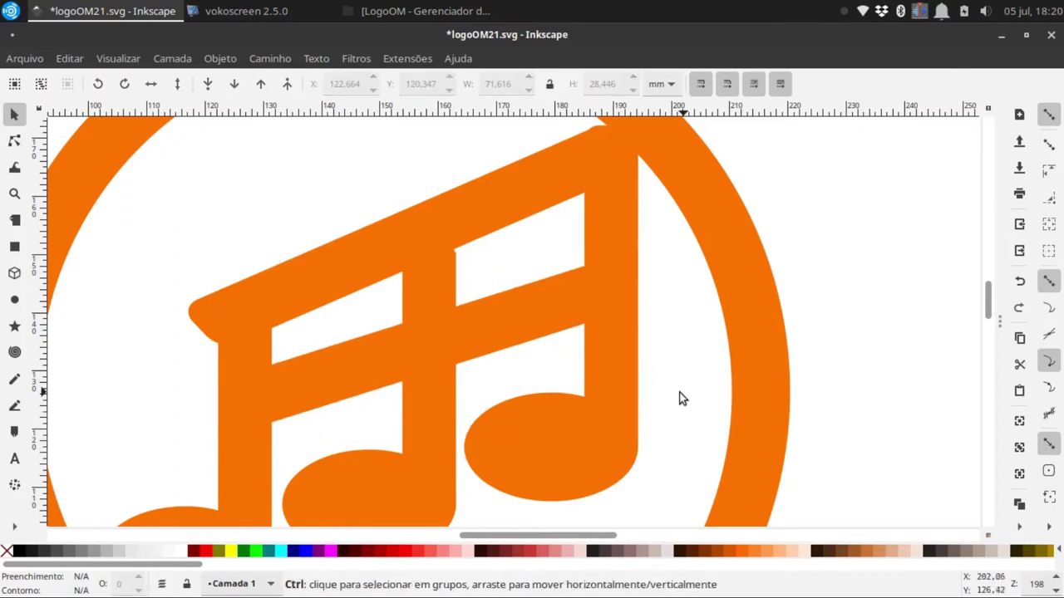
# Trim the top beam's left edge flush with the first stem, leaving it about 72 mm wide
pyautogui.scroll(-2, 681, 396)
pyautogui.click(520, 388)
pyautogui.scroll(2, 520, 387)
pyautogui.moveTo(388, 261); pyautogui.dragTo(420, 268)
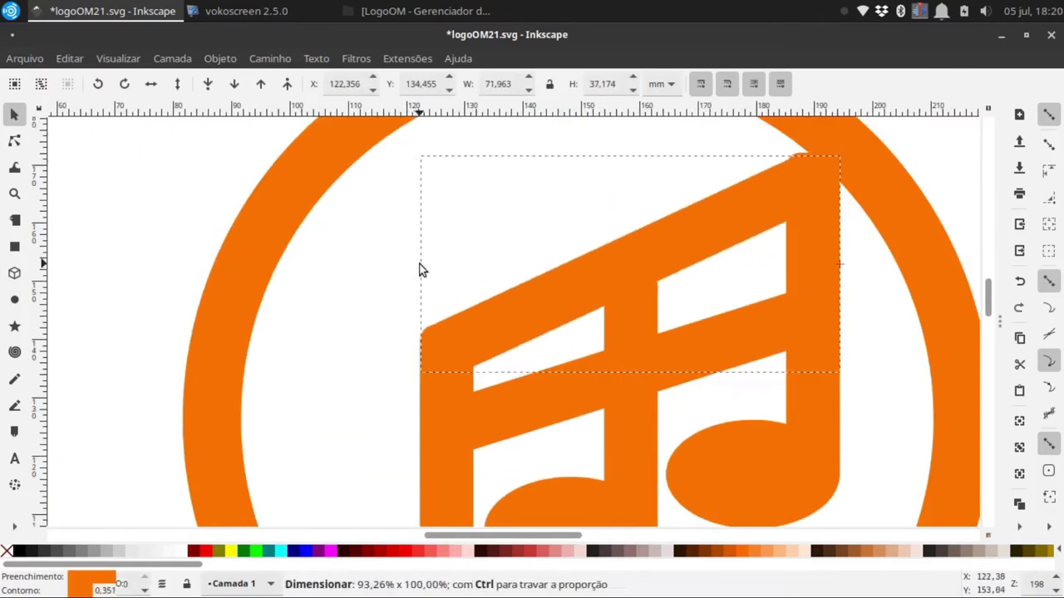
pyautogui.scroll(4, 453, 388)
pyautogui.scroll(2, 422, 288)
# Nudge the beam rectangle a fraction of a millimetre into final alignment
pyautogui.click(341, 250)
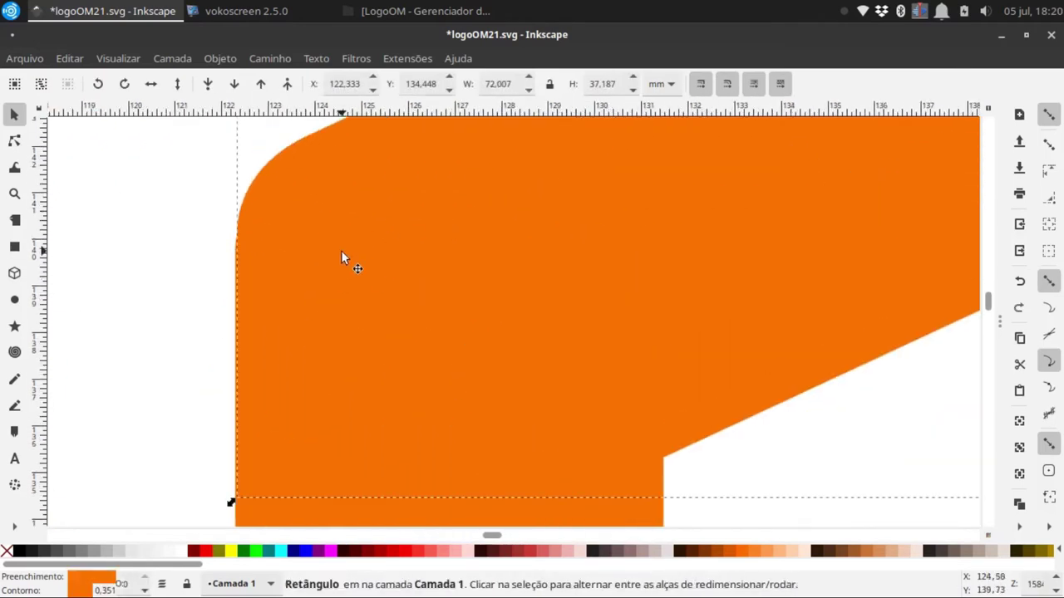
pyautogui.scroll(3, 340, 283)
pyautogui.moveTo(337, 317); pyautogui.dragTo(333, 327)
pyautogui.press('Escape')
pyautogui.scroll(3, 261, 352)
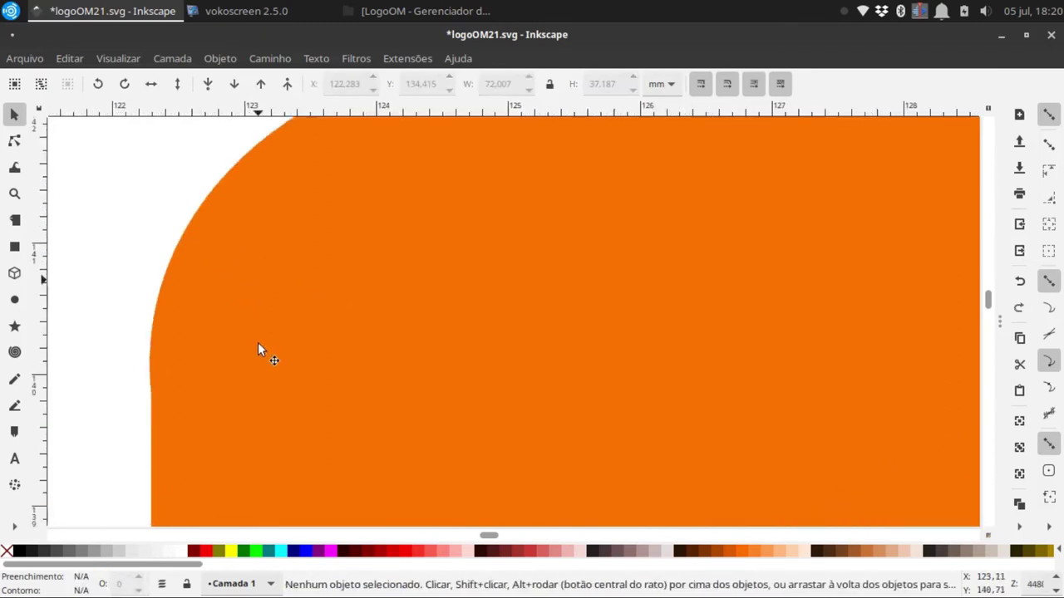
pyautogui.moveTo(295, 264); pyautogui.dragTo(299, 269)
pyautogui.press('Escape')
pyautogui.scroll(-5, 660, 325)
# Scale the orange ring up to about 145.4 × 145.4 mm around the beamed notes
pyautogui.scroll(-4, 696, 347)
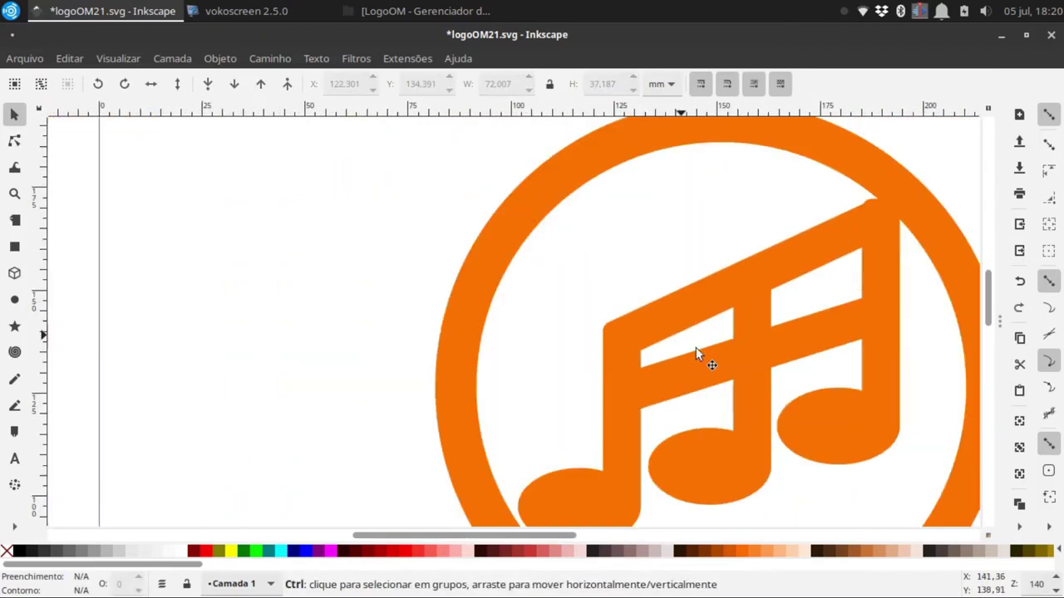
pyautogui.hscroll(3, 639, 521)
pyautogui.click(657, 332)
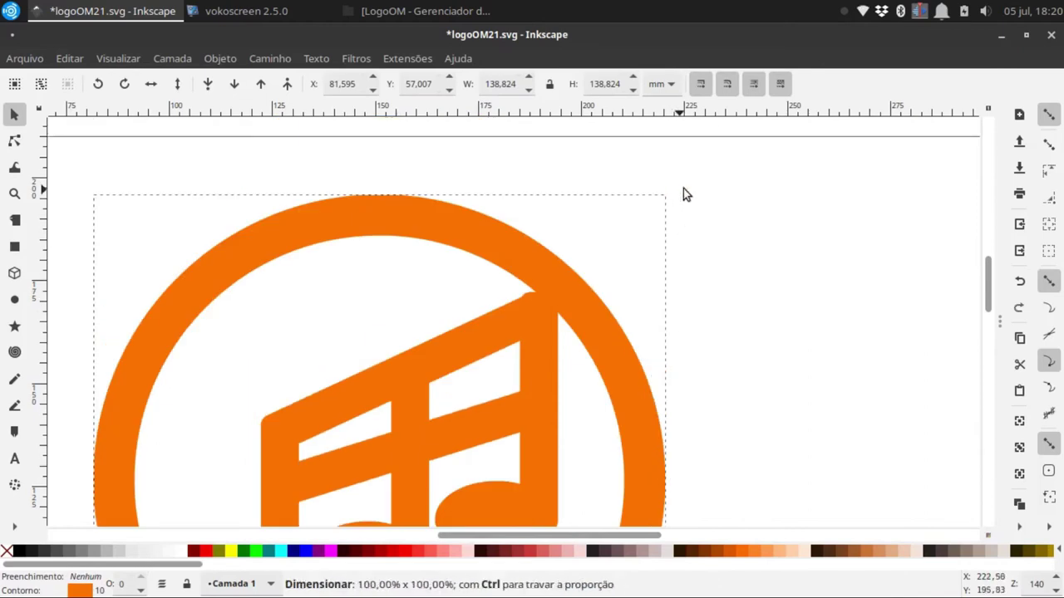
pyautogui.moveTo(669, 325); pyautogui.dragTo(727, 180)
pyautogui.scroll(-2, 408, 349)
pyautogui.scroll(-4, 408, 349)
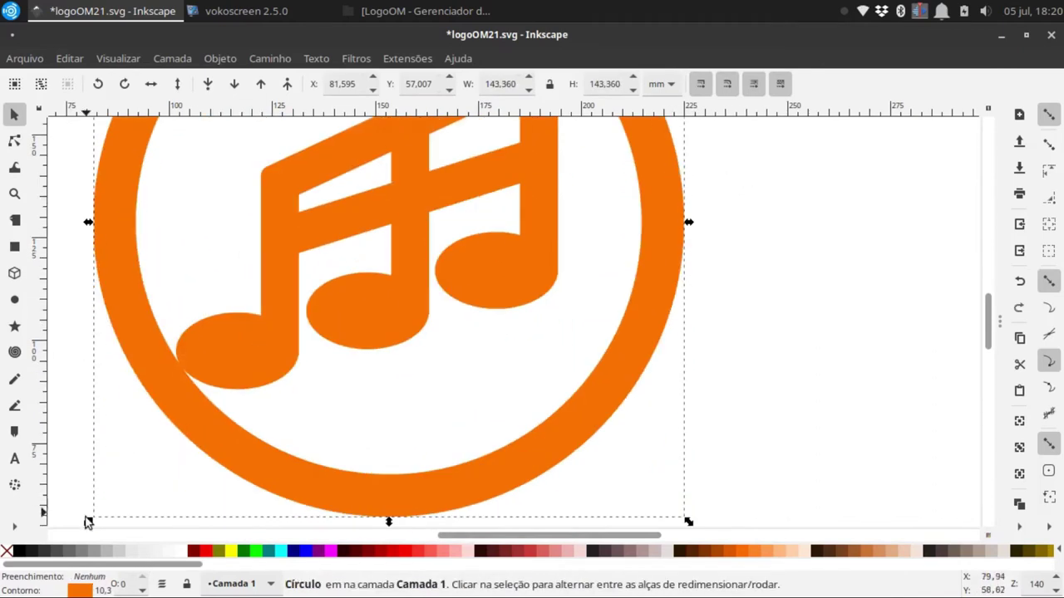
pyautogui.moveTo(88, 517); pyautogui.dragTo(79, 526)
pyautogui.click(762, 399)
pyautogui.scroll(2, 760, 399)
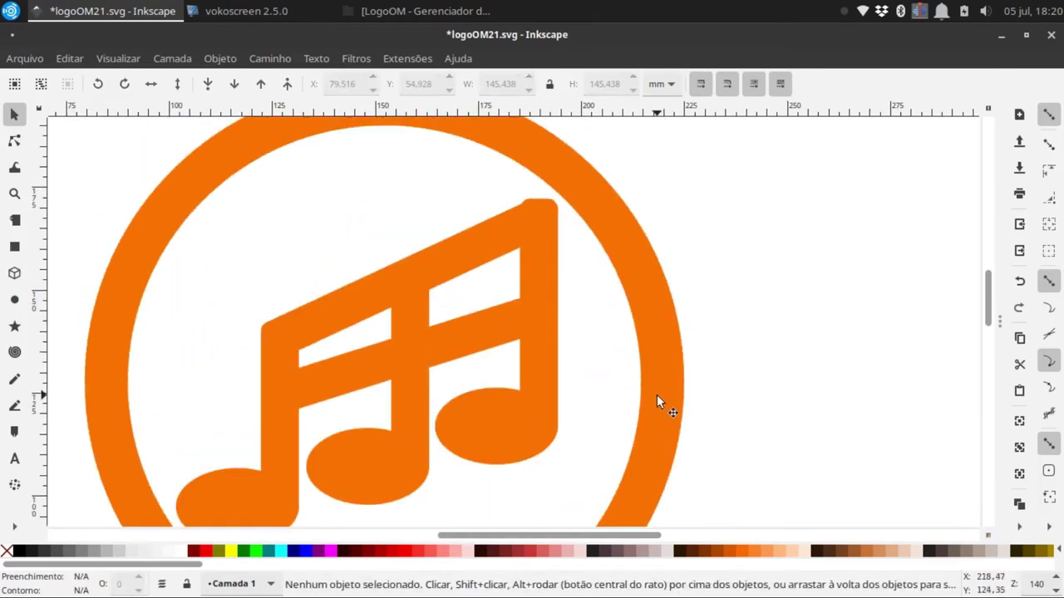
pyautogui.scroll(-3, 657, 395)
pyautogui.scroll(-1, 660, 394)
pyautogui.scroll(-5, 669, 413)
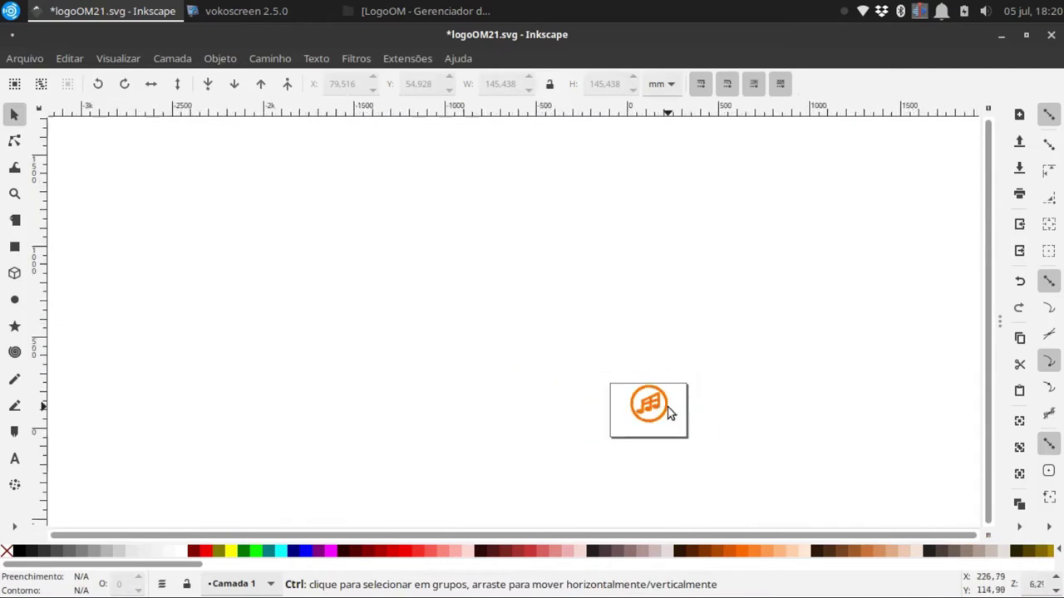
pyautogui.scroll(5, 570, 369)
pyautogui.scroll(5, 570, 369)
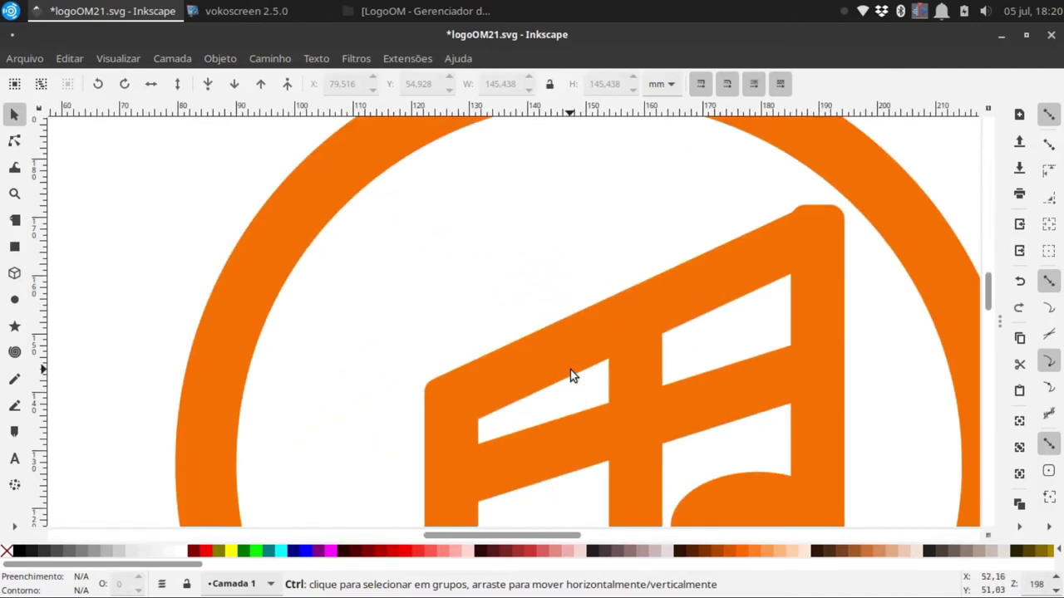
pyautogui.scroll(-4, 817, 295)
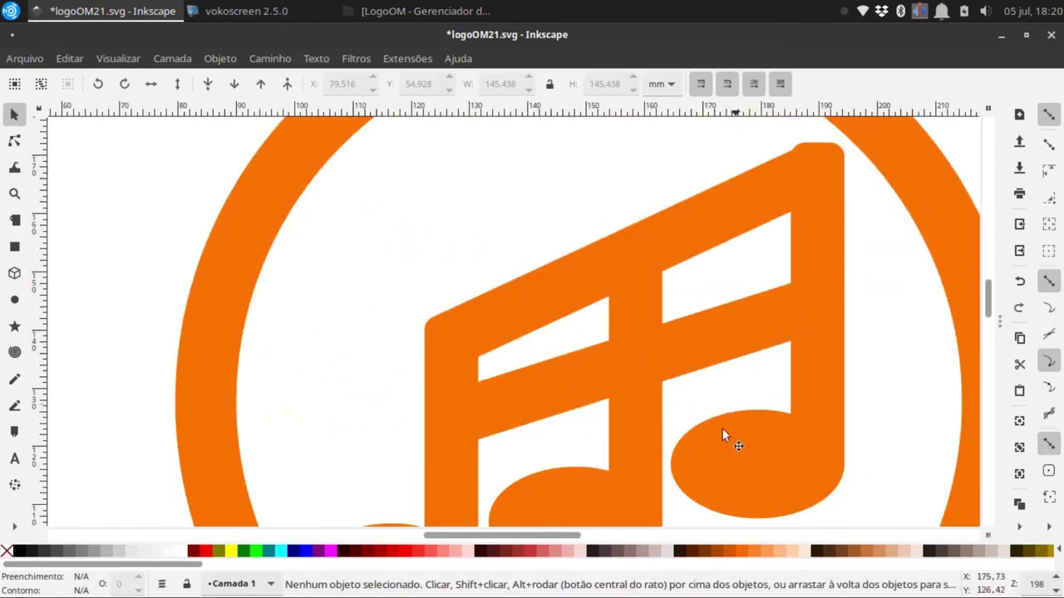
pyautogui.hscroll(5, 722, 428)
pyautogui.hscroll(1, 569, 295)
pyautogui.scroll(3, 569, 295)
# Lower the right stem's top edge with its top scale handle
pyautogui.scroll(-1, 614, 253)
pyautogui.click(634, 226)
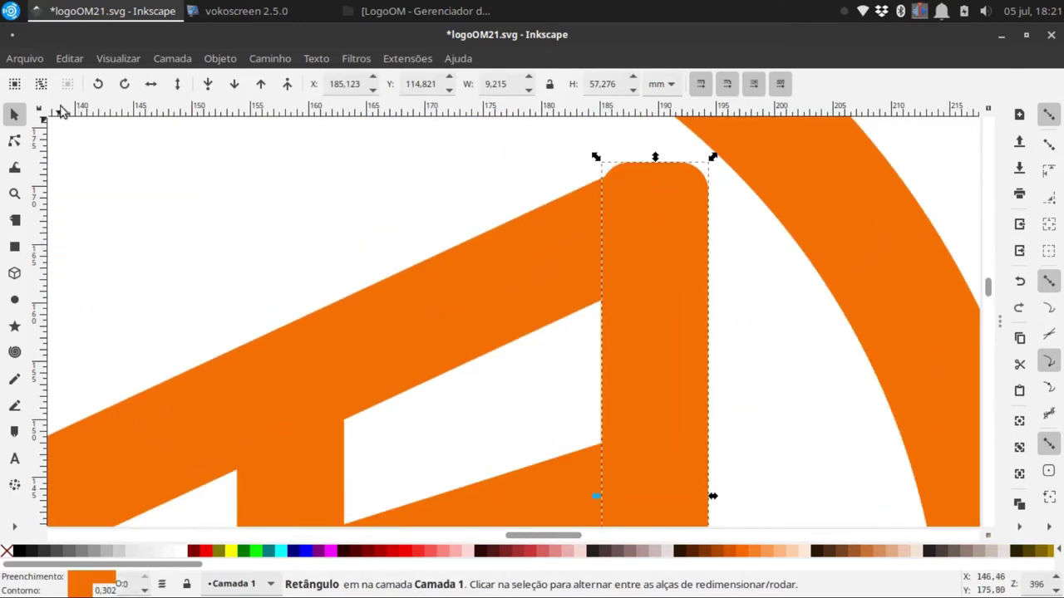
pyautogui.press('n')
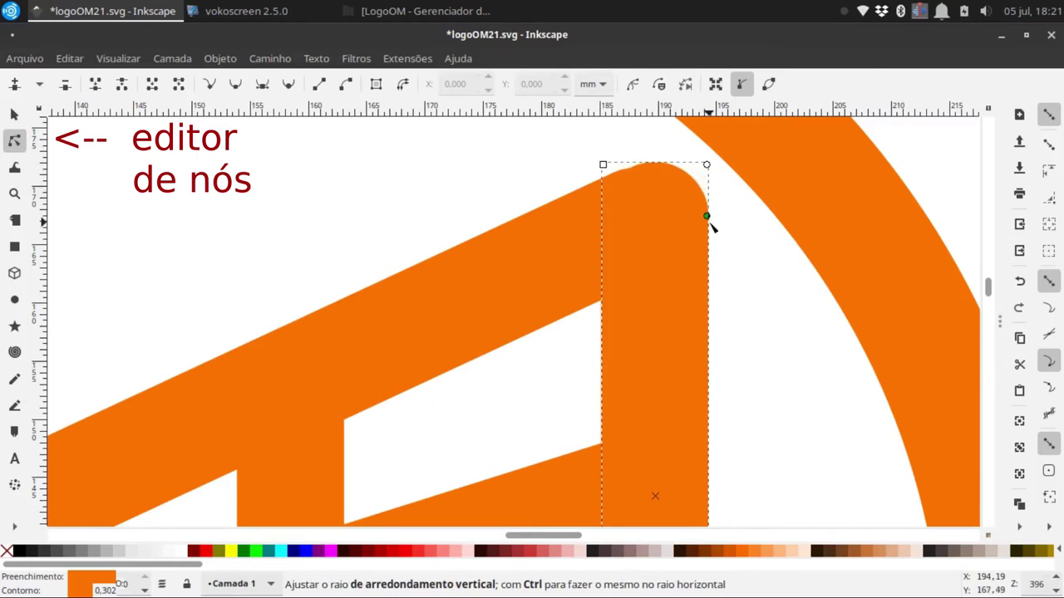
pyautogui.click(14, 114)
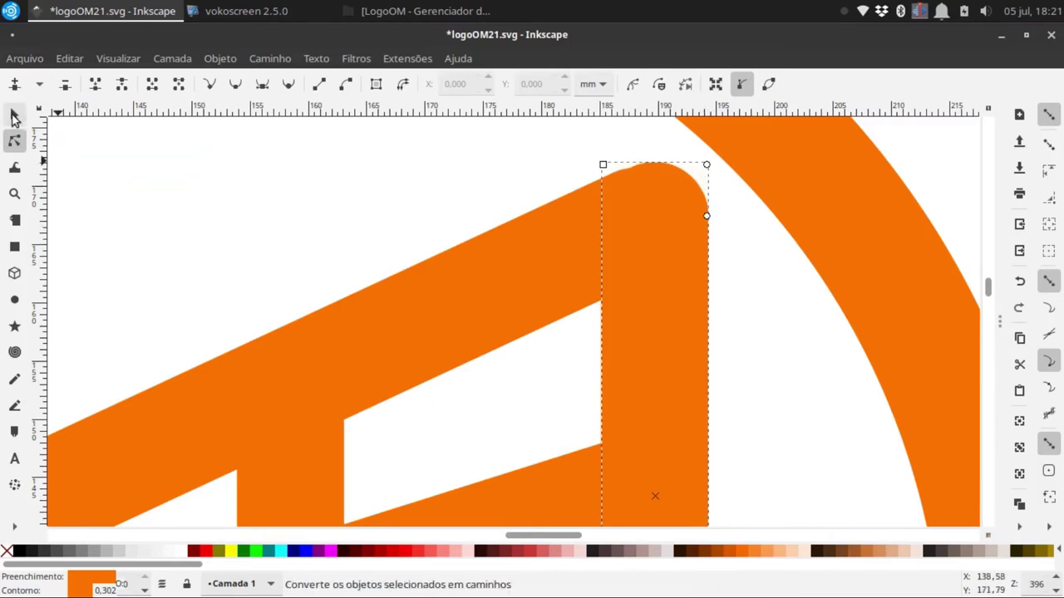
pyautogui.click(565, 261)
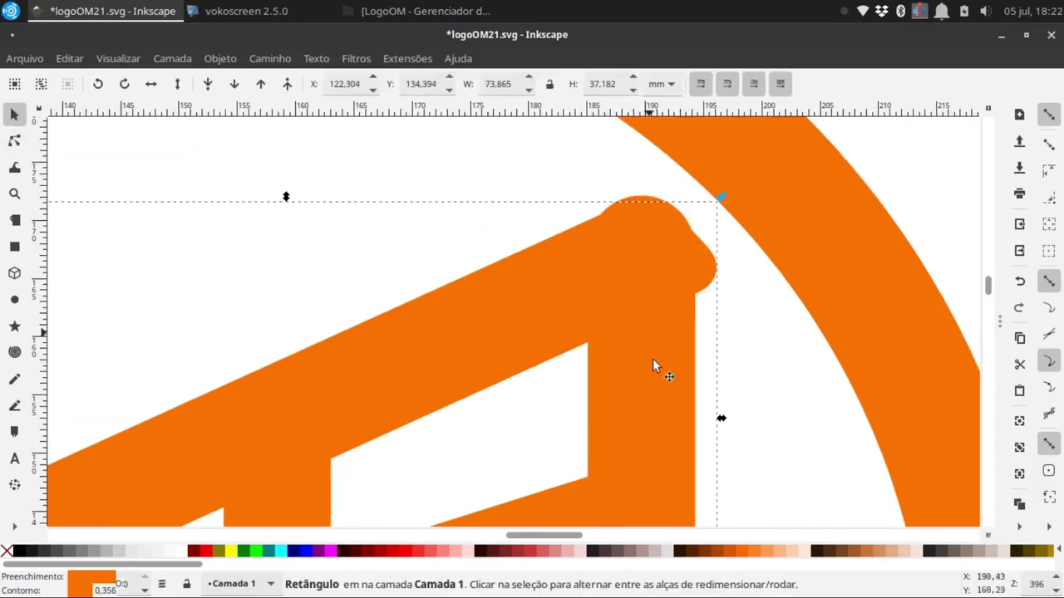
pyautogui.click(646, 382)
pyautogui.moveTo(645, 193); pyautogui.dragTo(643, 217)
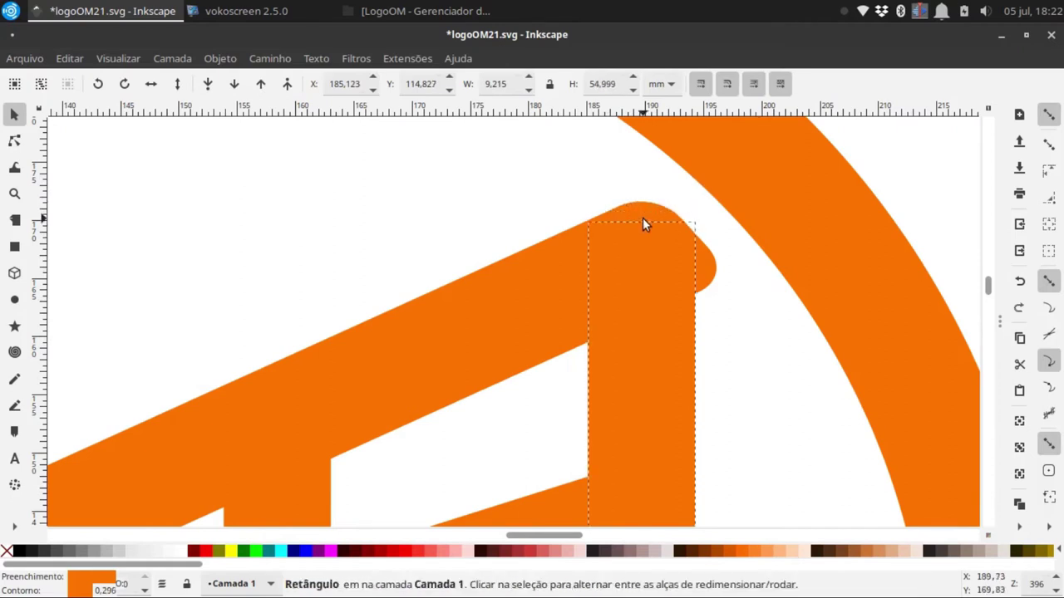
# Resize the diagonal beam so its right end meets the stem and its top edge sits lower
pyautogui.click(499, 275)
pyautogui.press('-')
pyautogui.moveTo(703, 307); pyautogui.dragTo(684, 310)
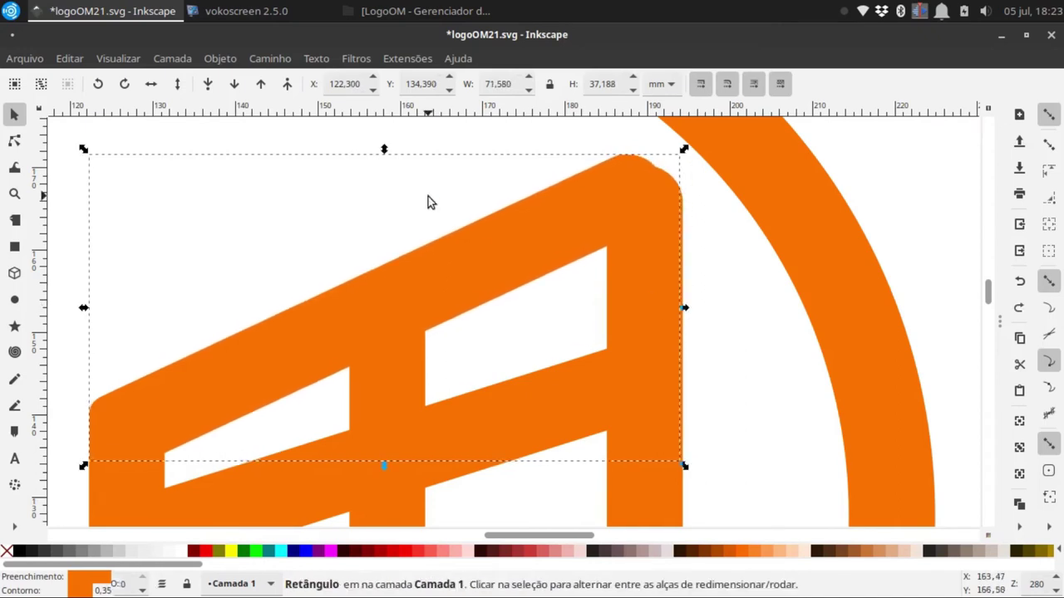
pyautogui.moveTo(385, 150); pyautogui.dragTo(388, 164)
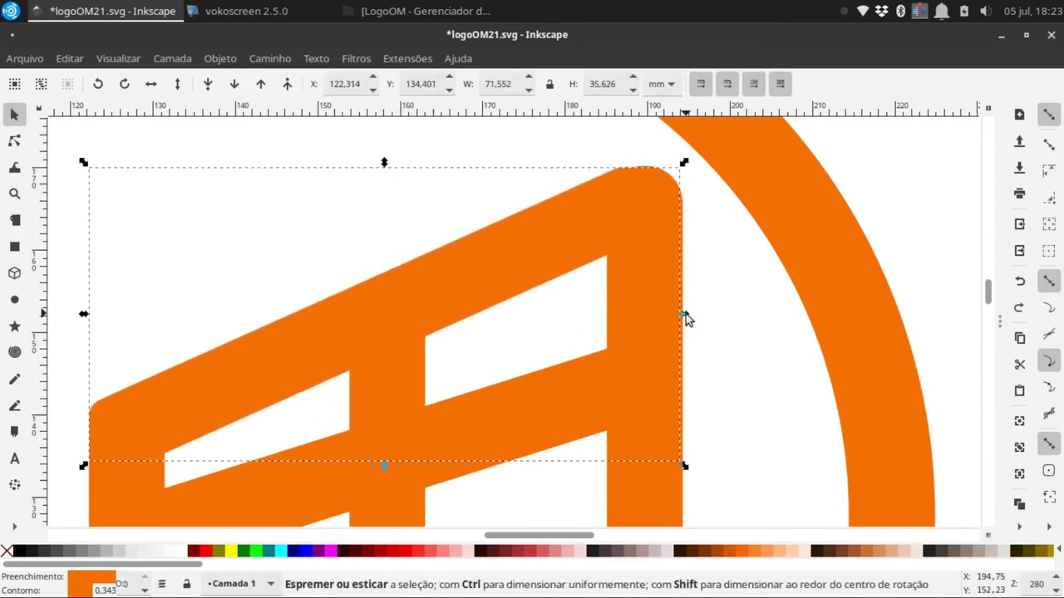
pyautogui.moveTo(686, 320); pyautogui.dragTo(691, 317)
pyautogui.moveTo(385, 162); pyautogui.dragTo(394, 176)
pyautogui.press('Escape')
# Inspect the nodes of the small shape forming the stem's rounded top
pyautogui.scroll(3, 651, 256)
pyautogui.click(619, 288)
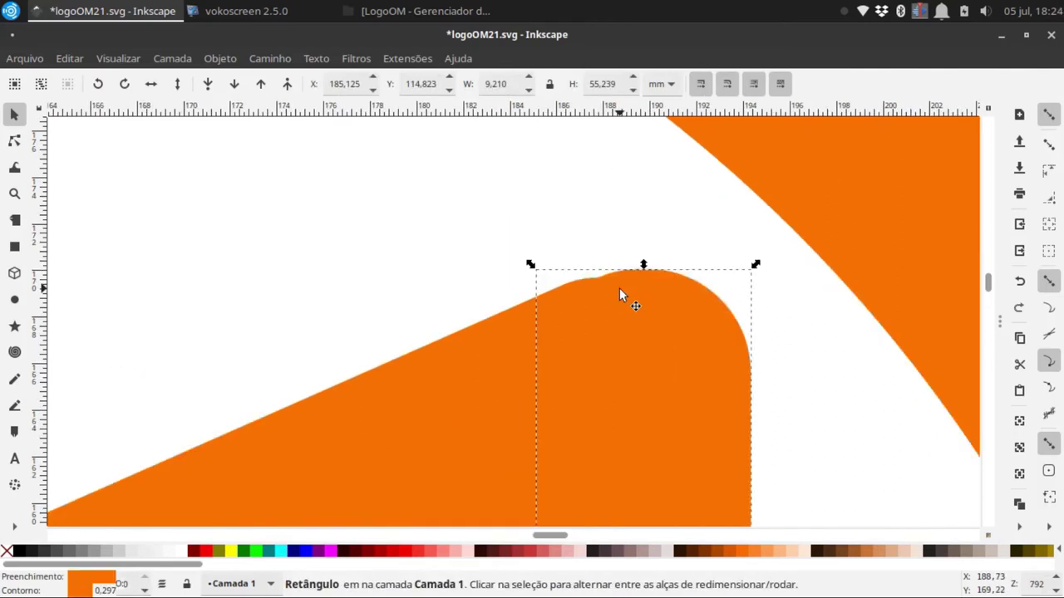
pyautogui.click(14, 143)
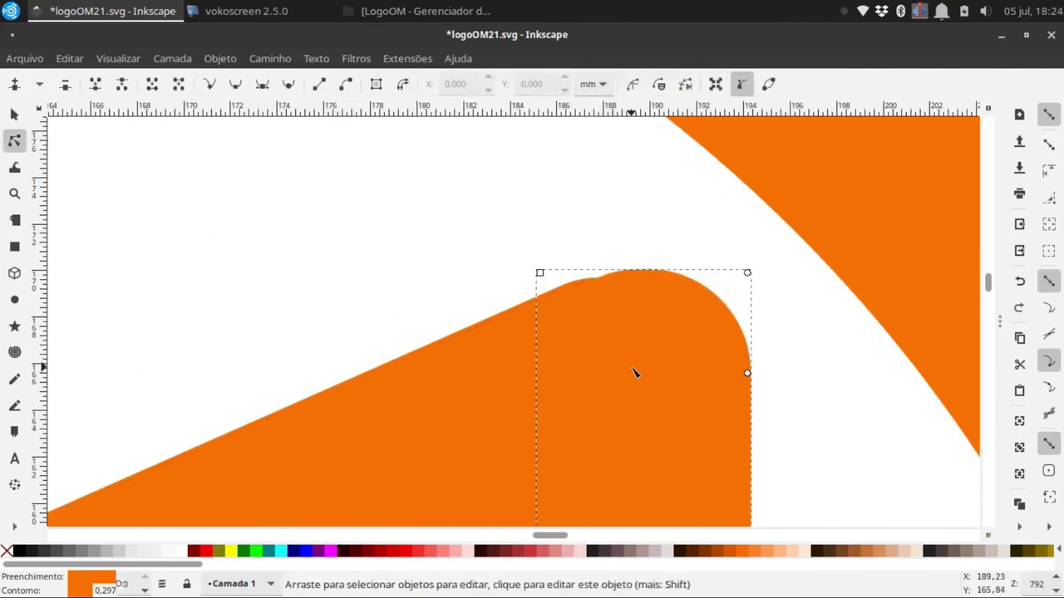
pyautogui.scroll(-3, 766, 307)
pyautogui.scroll(3, 770, 324)
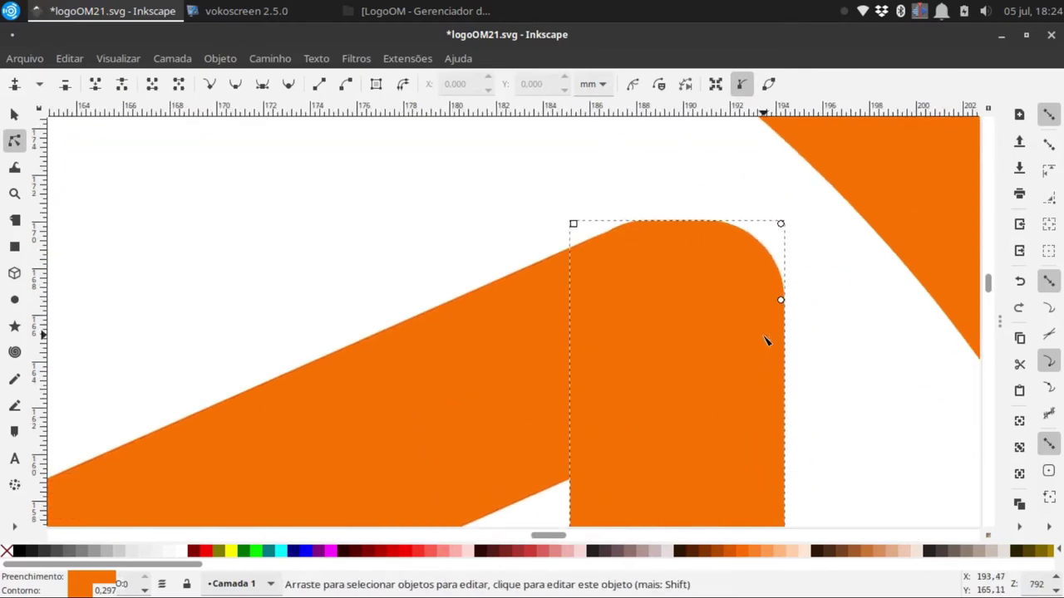
# Fine-tune the stem height to about 55.2 mm so its rounded top meets the beam
pyautogui.click(14, 114)
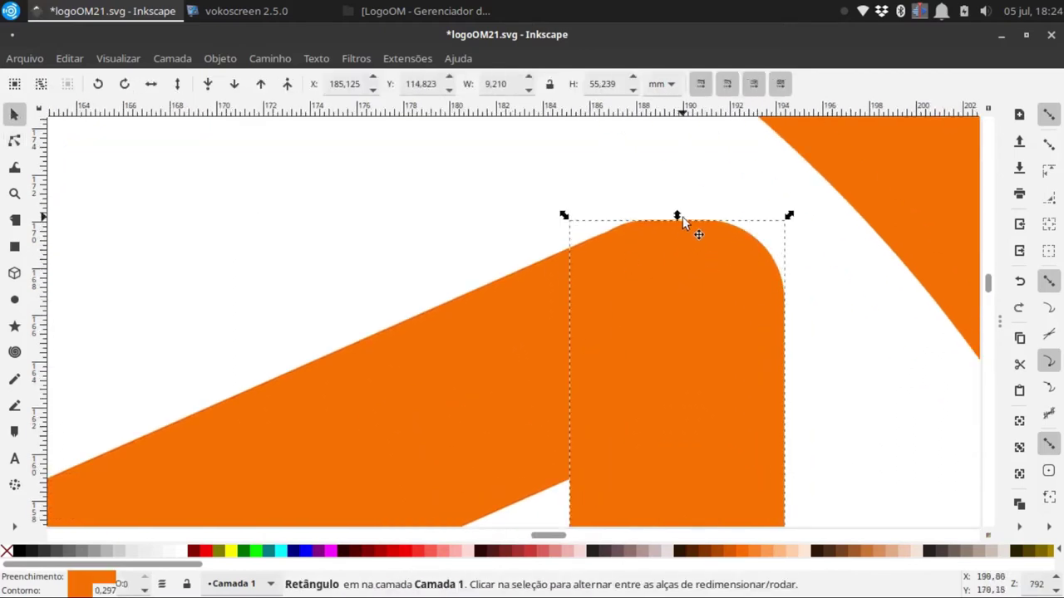
pyautogui.moveTo(676, 221); pyautogui.dragTo(676, 224)
pyautogui.scroll(-3, 642, 286)
pyautogui.scroll(1, 644, 275)
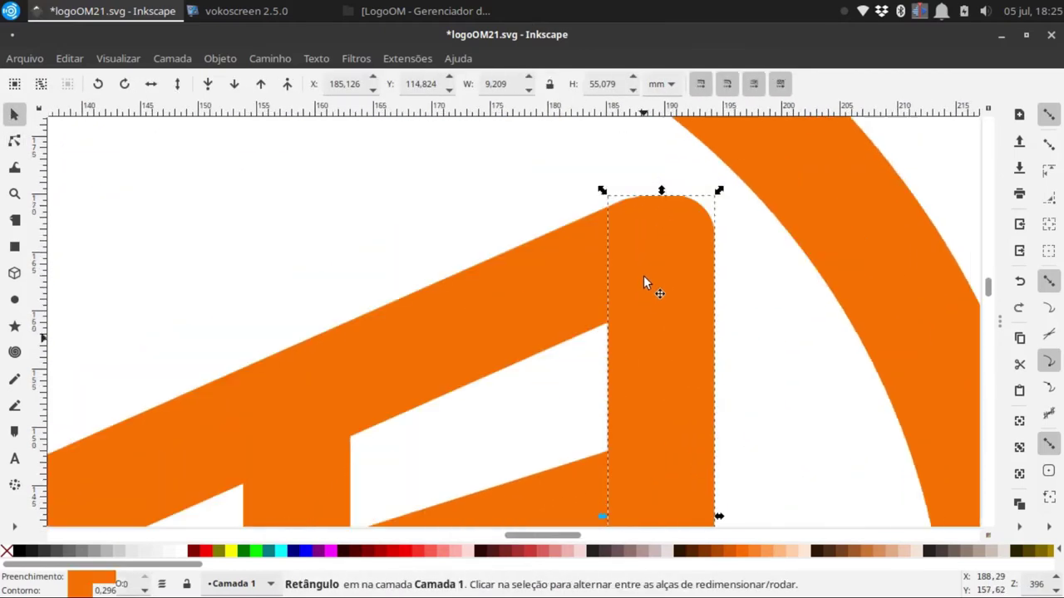
pyautogui.scroll(2, 658, 249)
pyautogui.scroll(3, 660, 257)
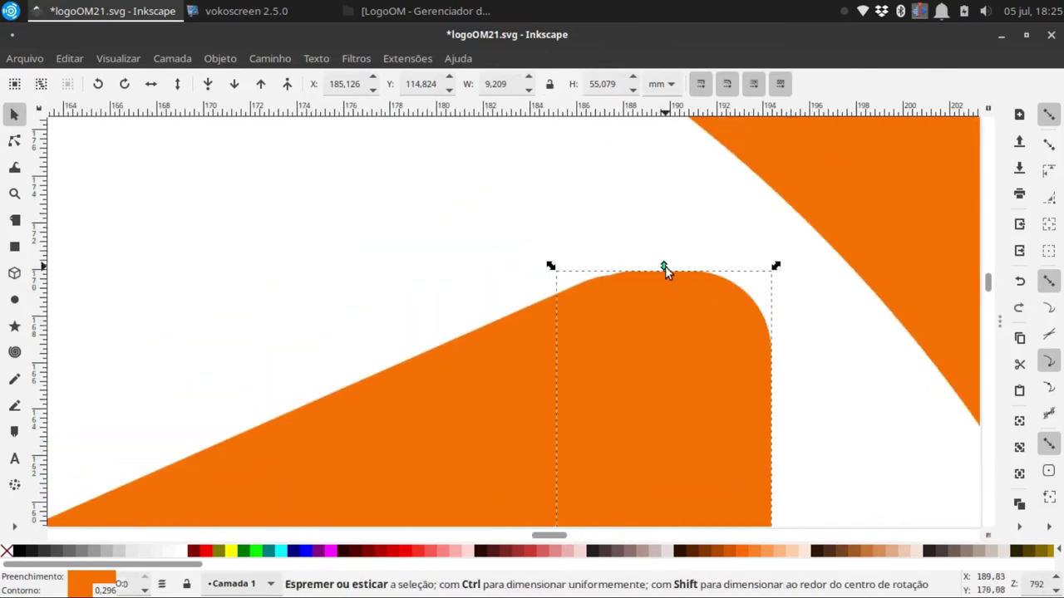
pyautogui.moveTo(665, 266); pyautogui.dragTo(665, 268)
pyautogui.click(455, 249)
# Select the ring, ovals, stems and beams and group all nine objects with Object > Group
pyautogui.scroll(-4, 454, 249)
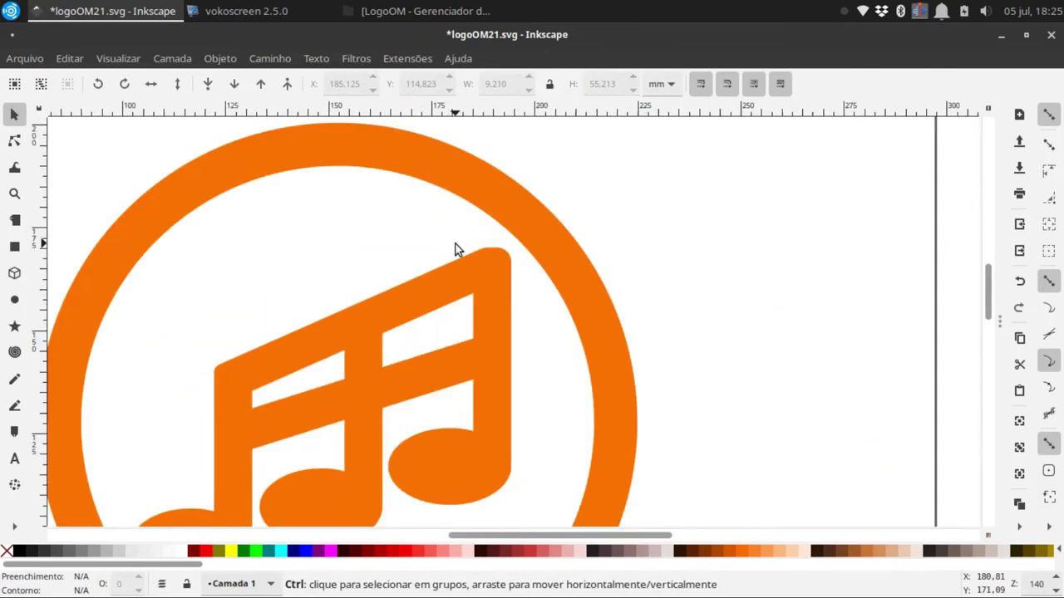
pyautogui.scroll(-3, 209, 292)
pyautogui.scroll(1, 515, 531)
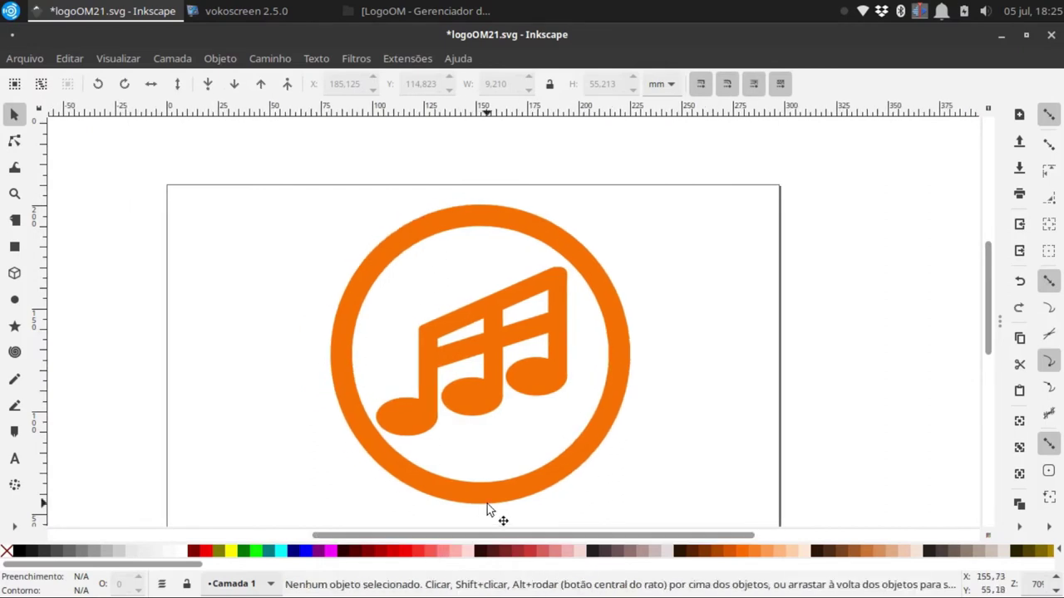
pyautogui.scroll(-3, 486, 503)
pyautogui.scroll(-3, 496, 473)
pyautogui.scroll(4, 490, 477)
pyautogui.scroll(4, 490, 473)
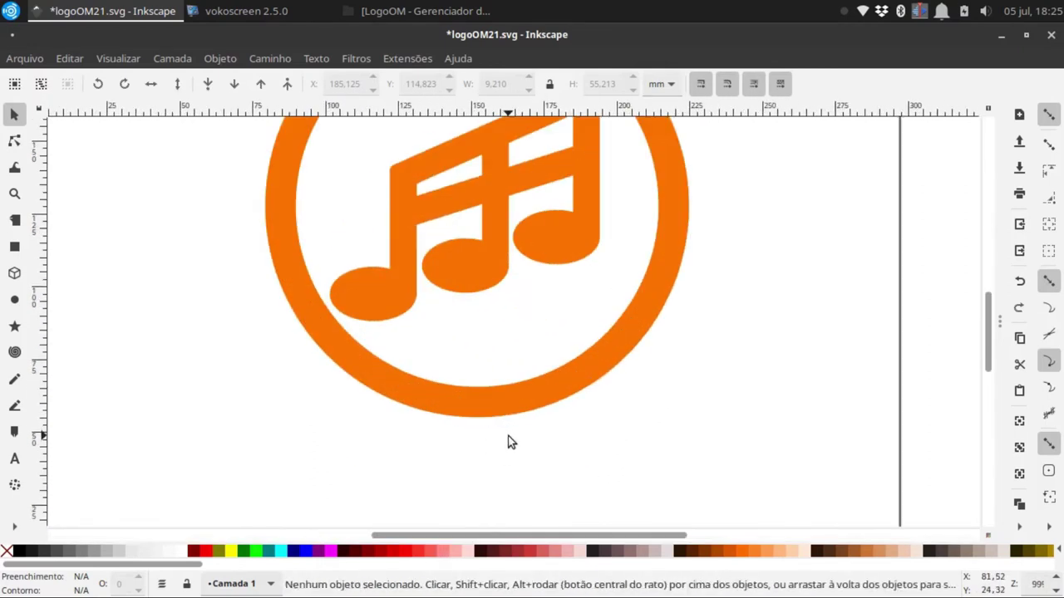
pyautogui.scroll(-1, 506, 440)
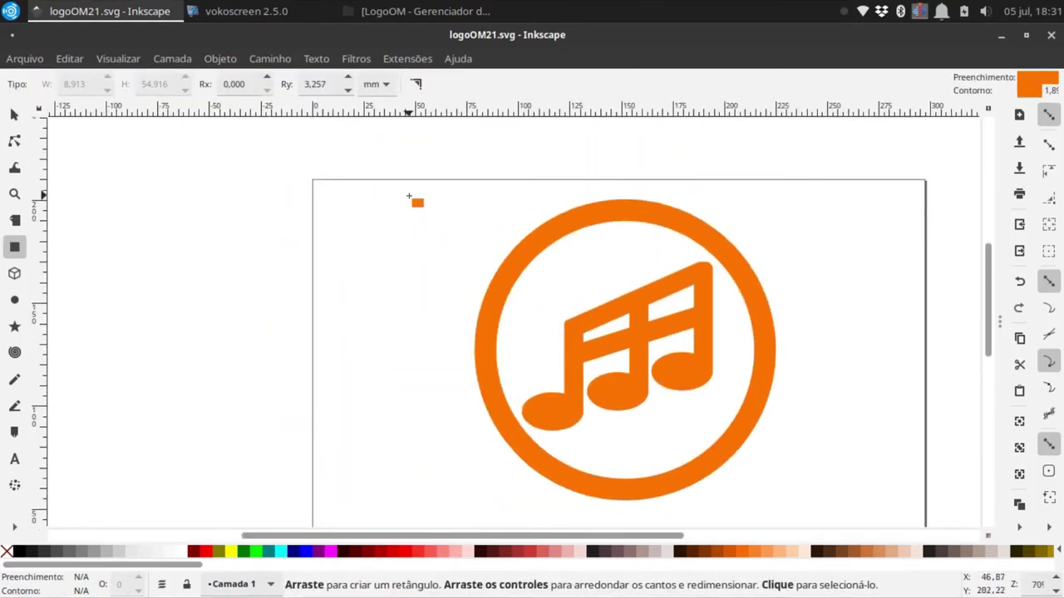
pyautogui.click(10, 121)
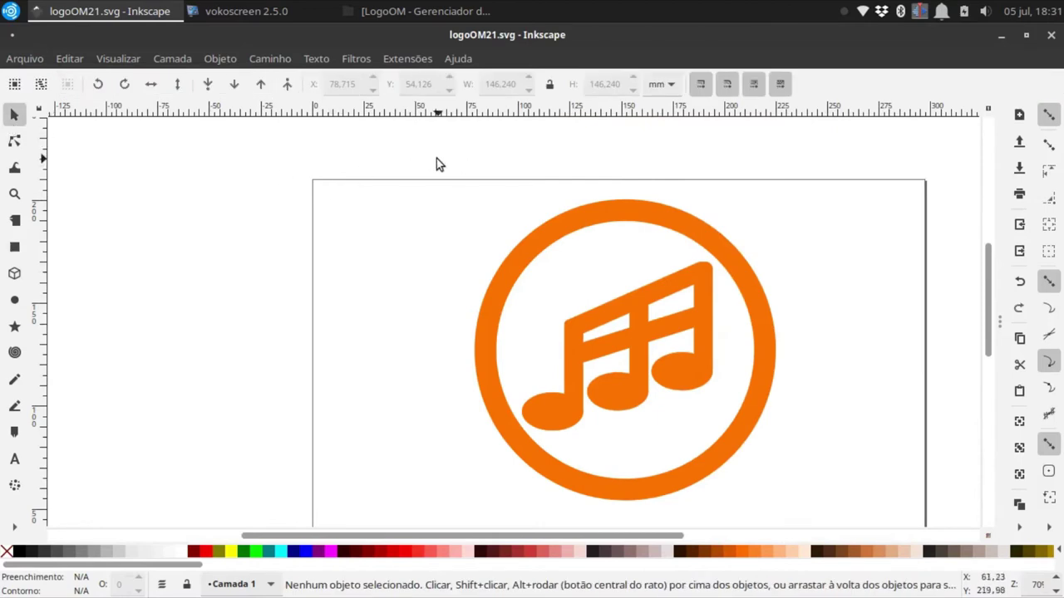
pyautogui.moveTo(436, 158); pyautogui.dragTo(855, 531)
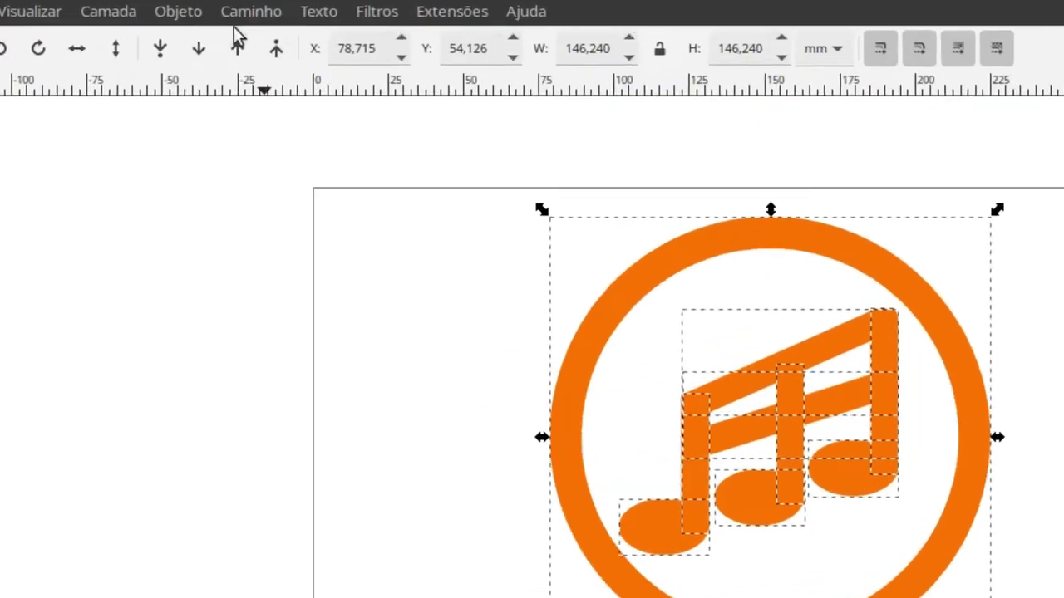
pyautogui.click(220, 58)
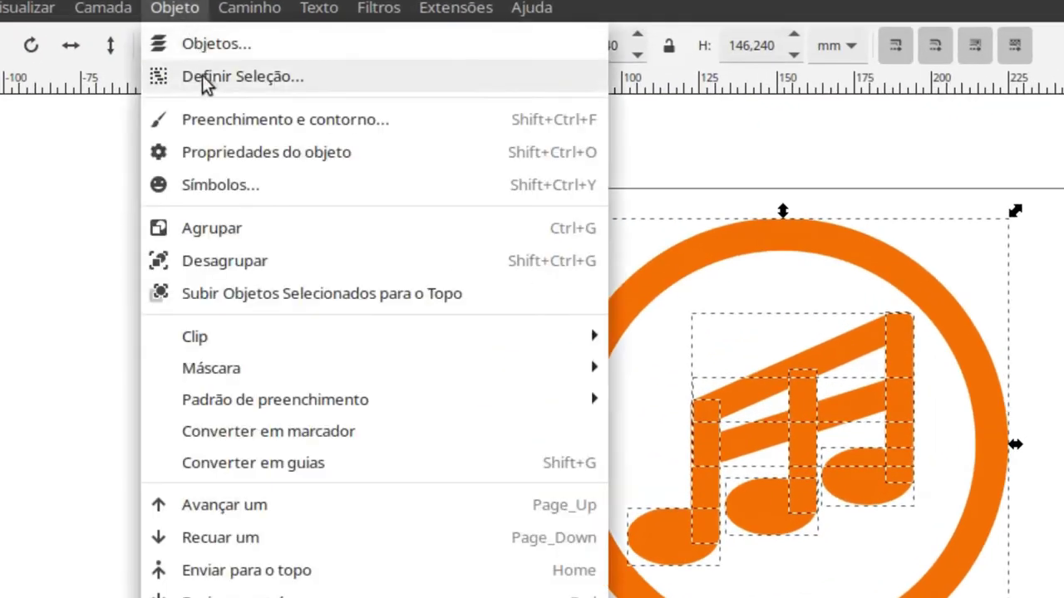
pyautogui.click(248, 225)
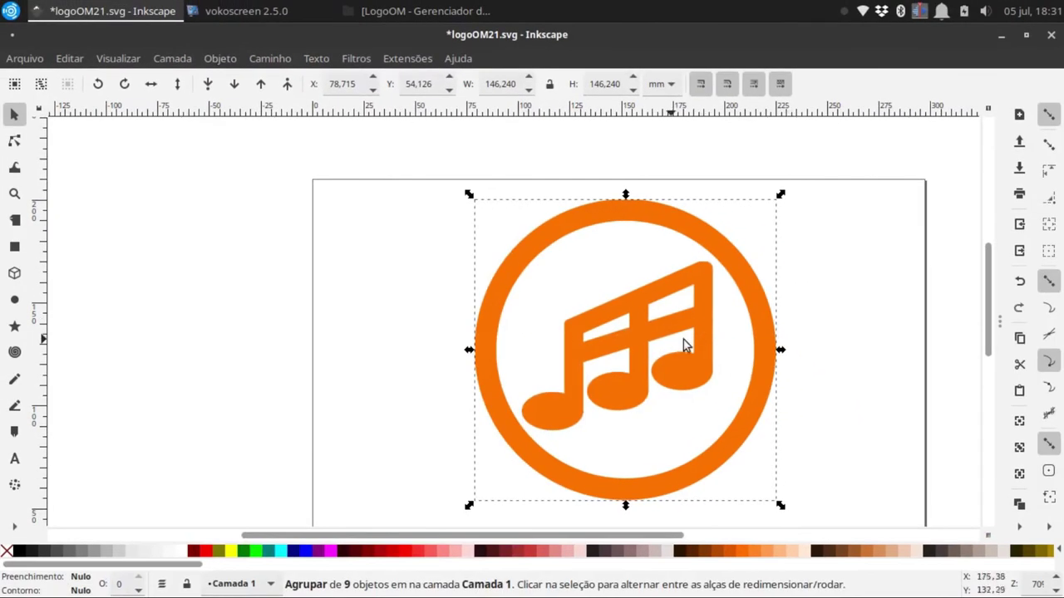
pyautogui.scroll(-1, 748, 357)
pyautogui.scroll(1, 741, 369)
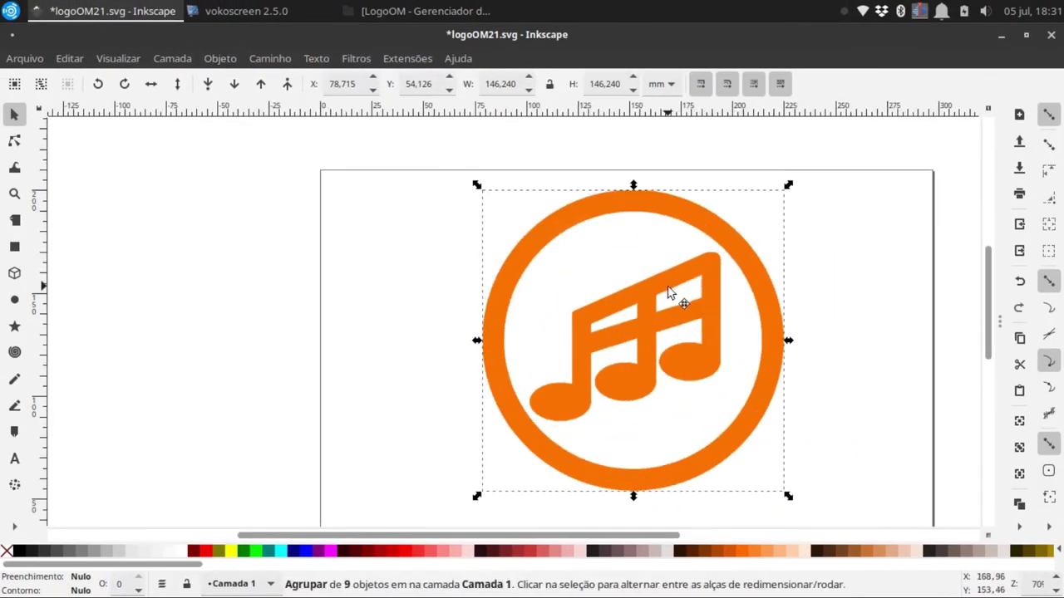
pyautogui.moveTo(669, 293); pyautogui.dragTo(668, 294)
# Add a text line reading 'open maker' below the logo
pyautogui.click(407, 308)
pyautogui.scroll(-1, 407, 307)
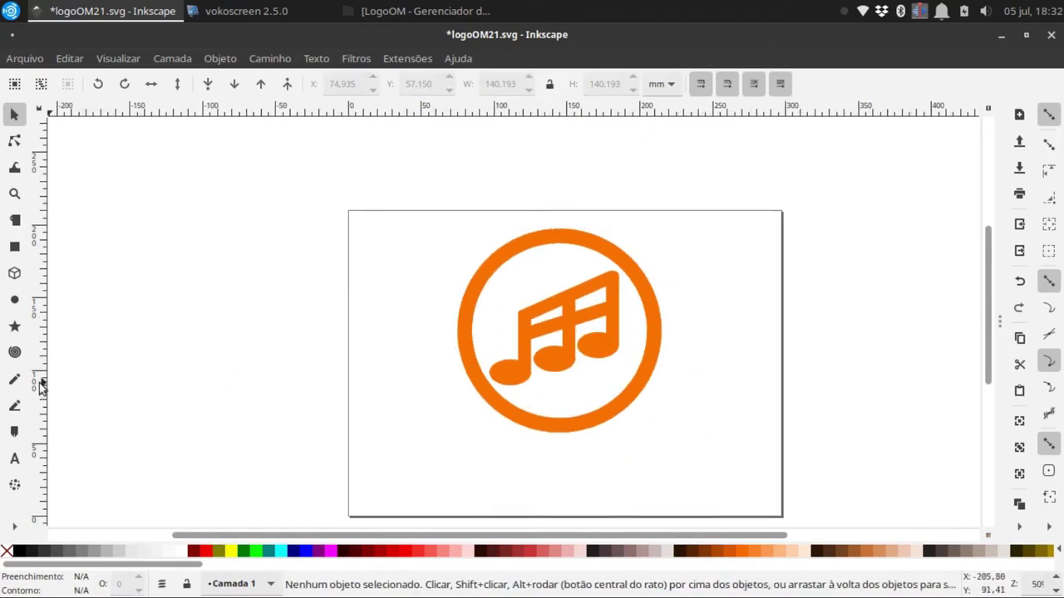
pyautogui.click(14, 460)
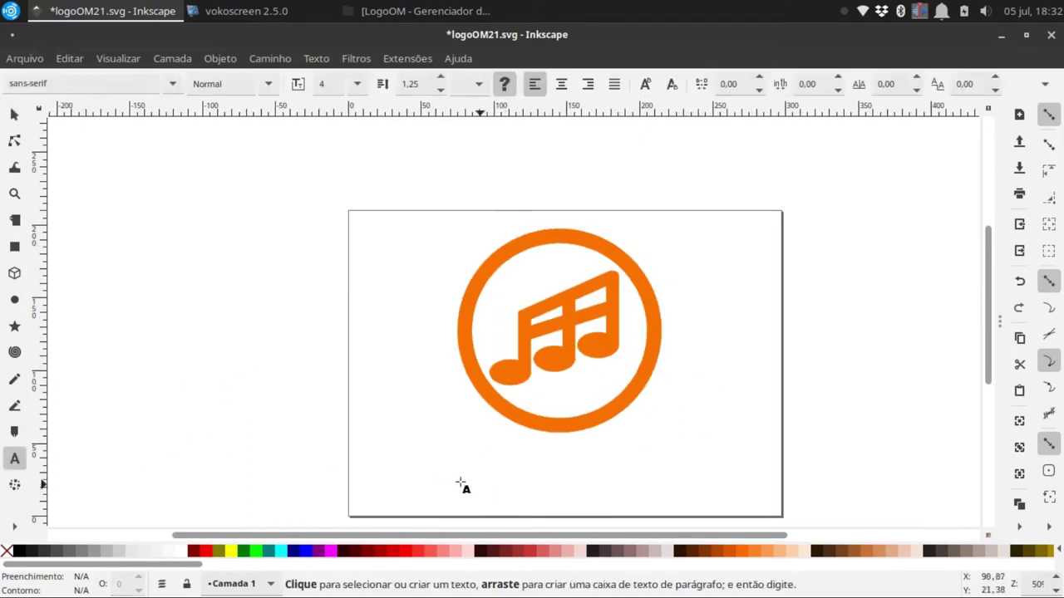
pyautogui.click(417, 462)
pyautogui.write('ppe')
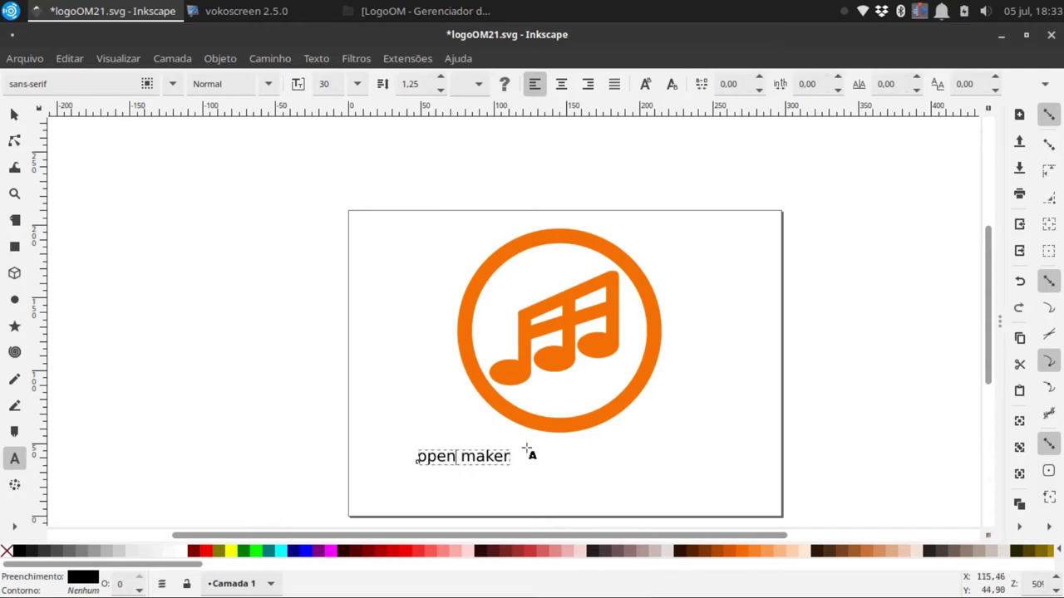
pyautogui.keyDown('ctrl'); pyautogui.scroll(3, 529, 451); pyautogui.keyUp('ctrl')
# Set the 'open maker' text font to Stranded BRK
pyautogui.click(351, 449)
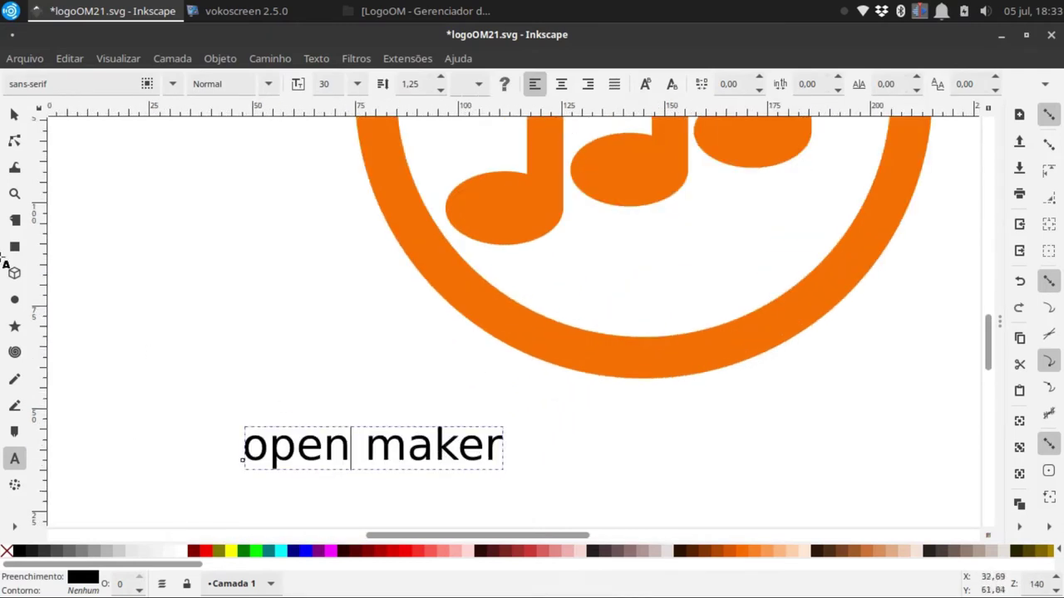
pyautogui.click(147, 84)
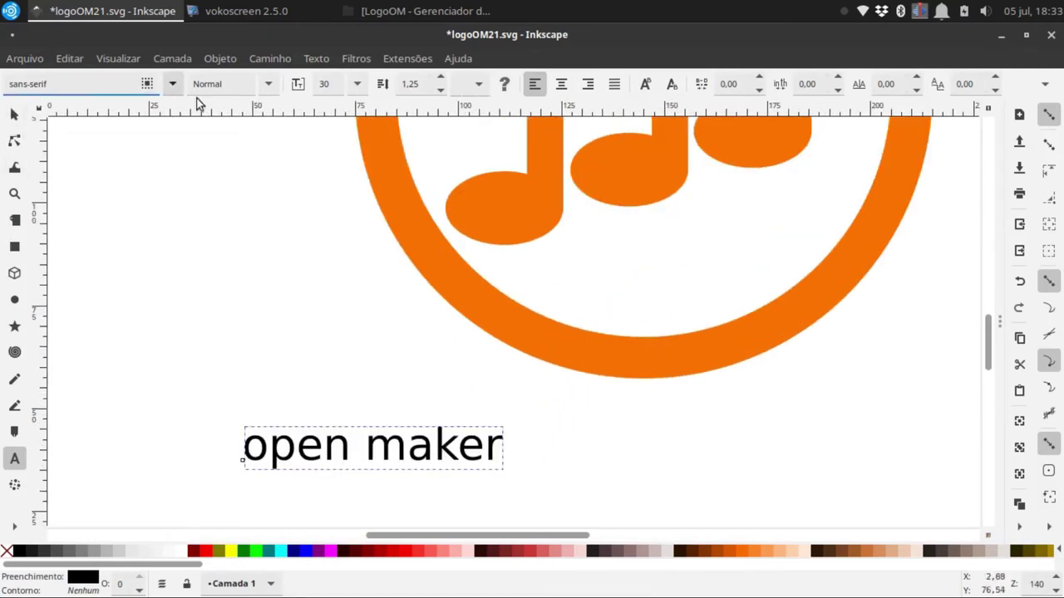
pyautogui.click(172, 84)
pyautogui.click(152, 106)
pyautogui.click(170, 87)
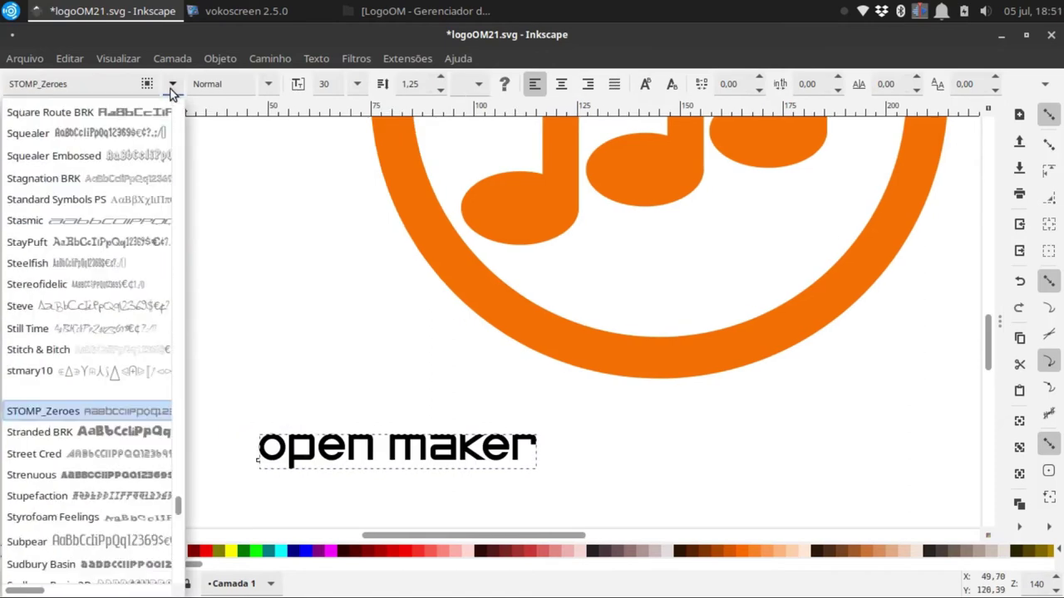
pyautogui.click(113, 428)
# Set the text size to 48 pt
pyautogui.tripleClick(521, 455)
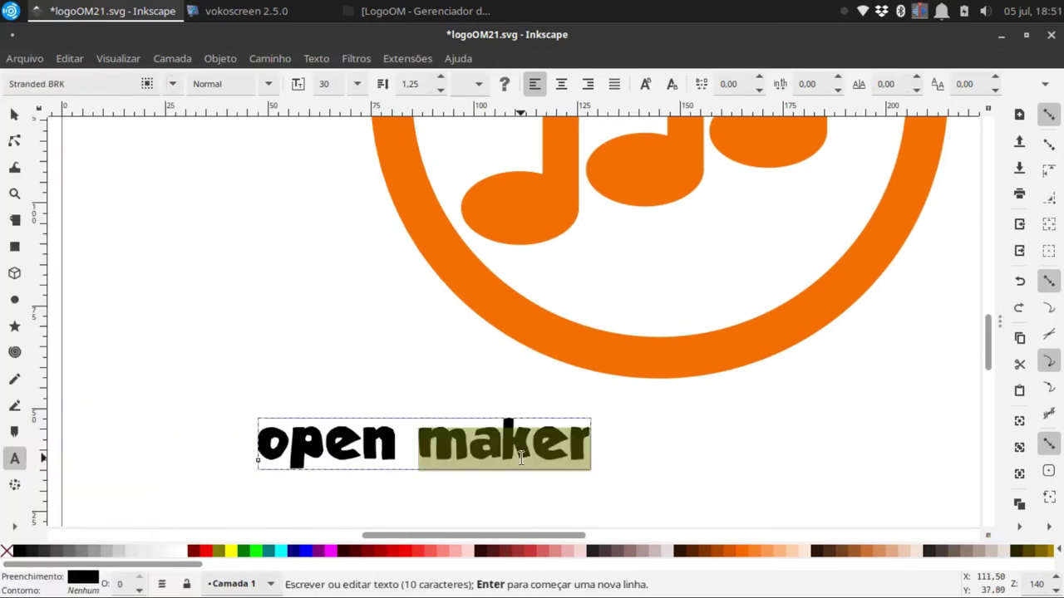
pyautogui.click(533, 441)
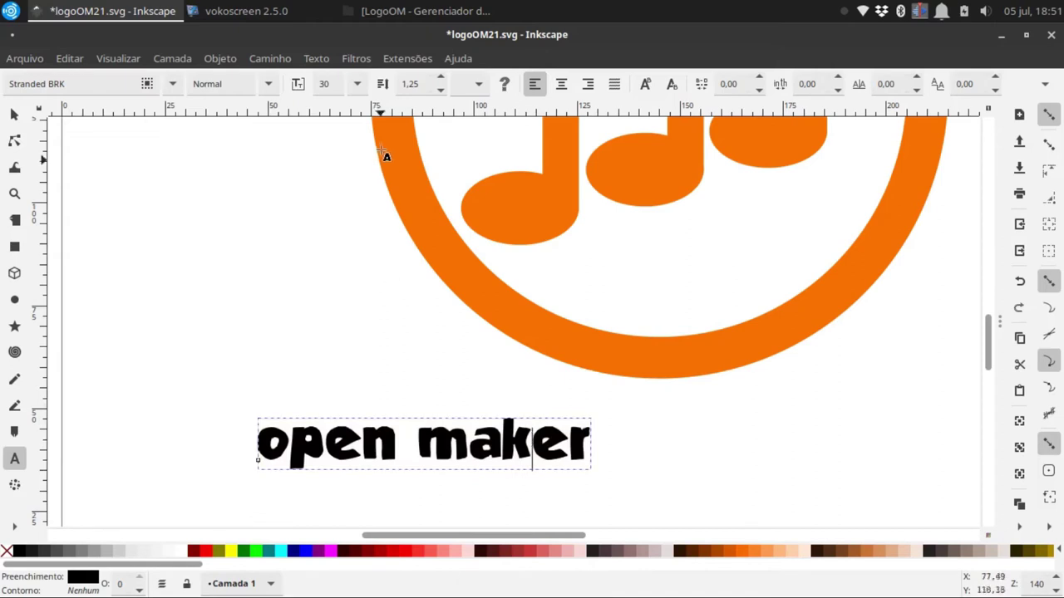
pyautogui.click(357, 85)
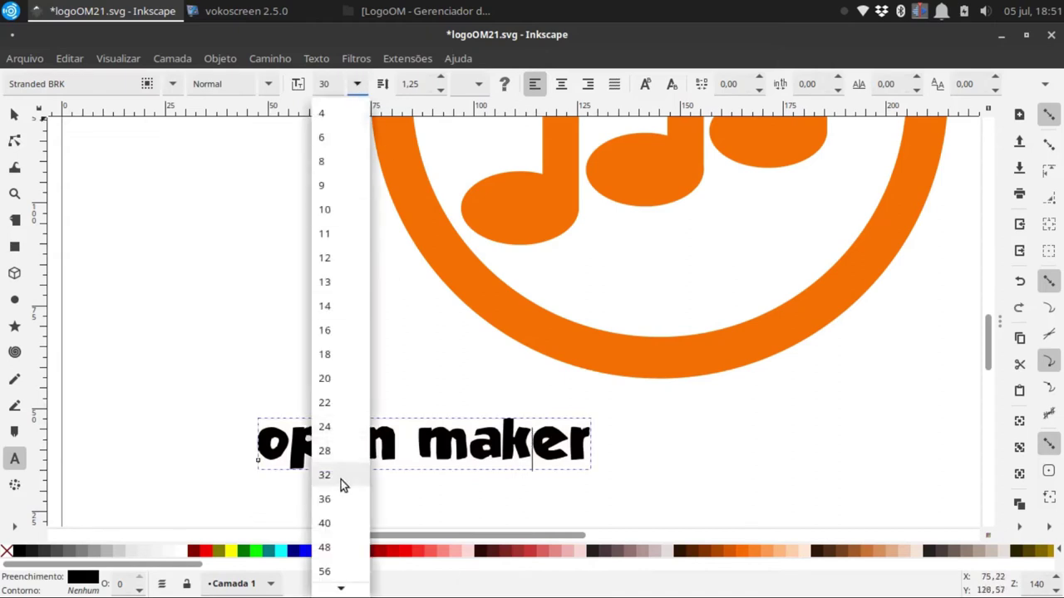
pyautogui.click(324, 548)
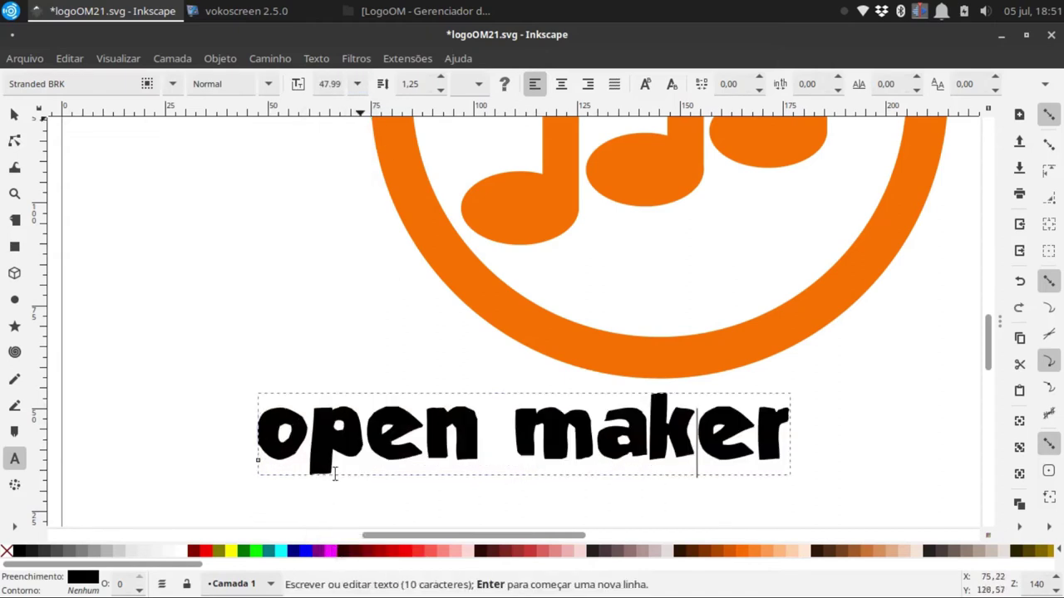
# Move the 'open maker' text rightwards beneath the ring
pyautogui.press('F1')
pyautogui.moveTo(349, 432); pyautogui.dragTo(495, 432)
pyautogui.press('5')
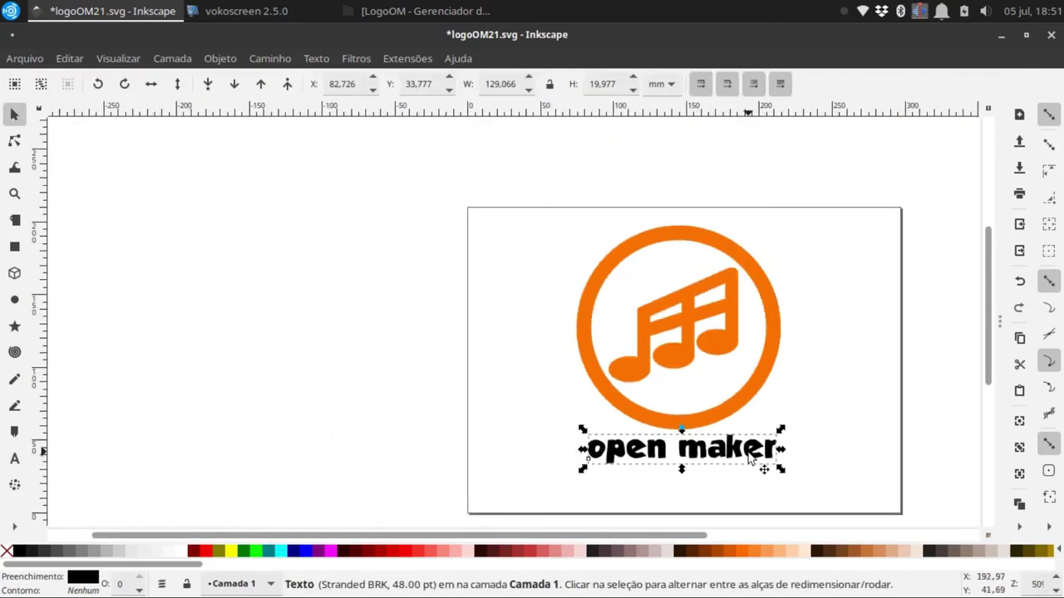
pyautogui.keyDown('ctrl'); pyautogui.scroll(1, 805, 430); pyautogui.keyUp('ctrl')
pyautogui.keyDown('ctrl'); pyautogui.scroll(-3, 757, 431); pyautogui.keyUp('ctrl')
pyautogui.keyDown('ctrl'); pyautogui.scroll(-1, 758, 432); pyautogui.keyUp('ctrl')
pyautogui.press('Escape')
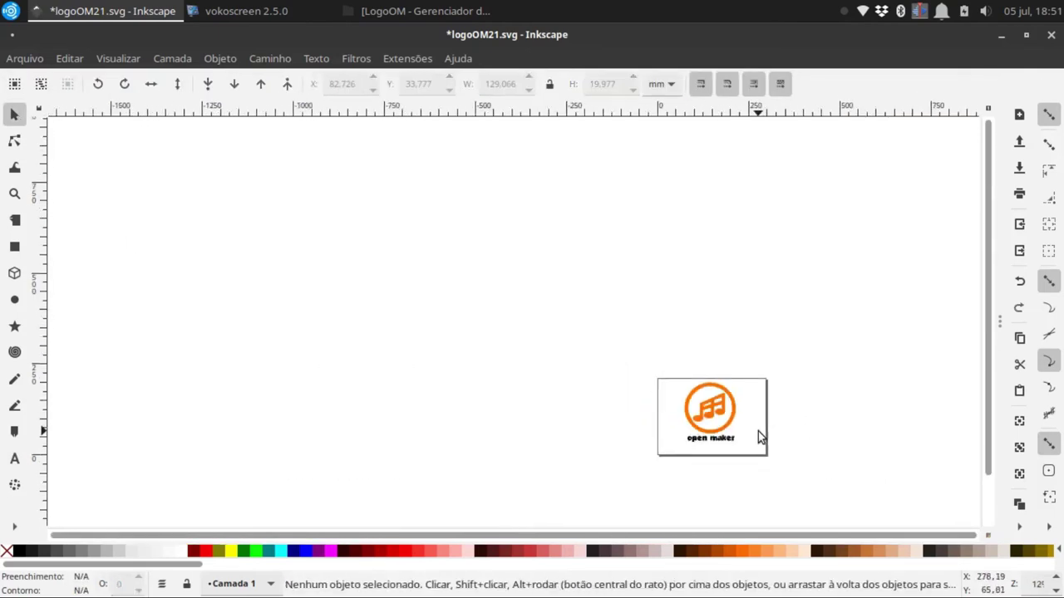
pyautogui.keyDown('ctrl'); pyautogui.scroll(3, 758, 432); pyautogui.keyUp('ctrl')
pyautogui.keyDown('ctrl'); pyautogui.scroll(3, 698, 401); pyautogui.keyUp('ctrl')
pyautogui.keyDown('ctrl'); pyautogui.scroll(2, 522, 356); pyautogui.keyUp('ctrl')
# Enlarge the text to 137.381 × 23.190 mm and centre it just below the ring
pyautogui.click(523, 357)
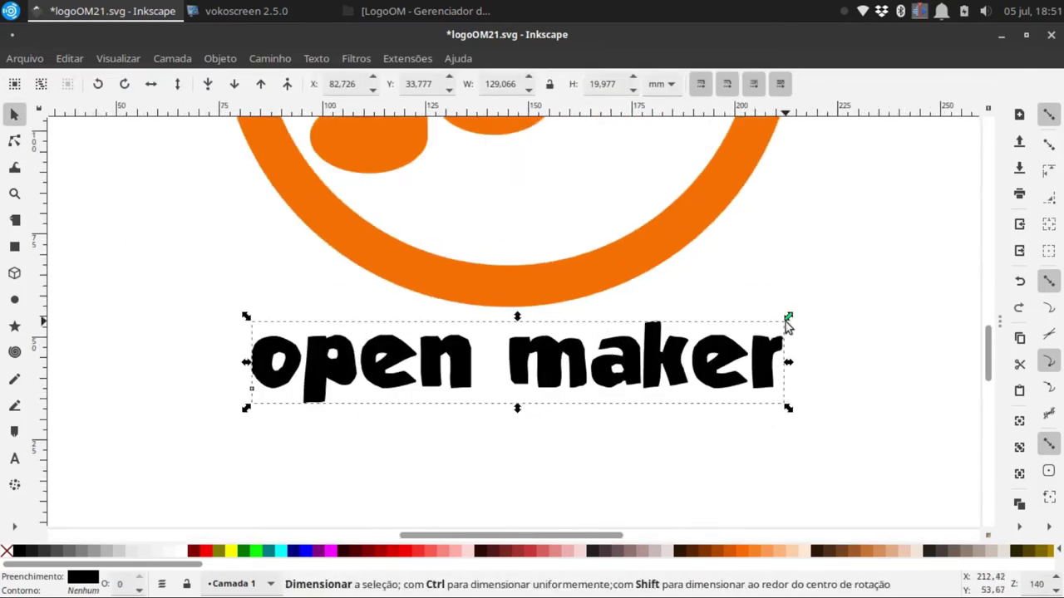
pyautogui.moveTo(788, 320); pyautogui.dragTo(823, 312)
pyautogui.press('5')
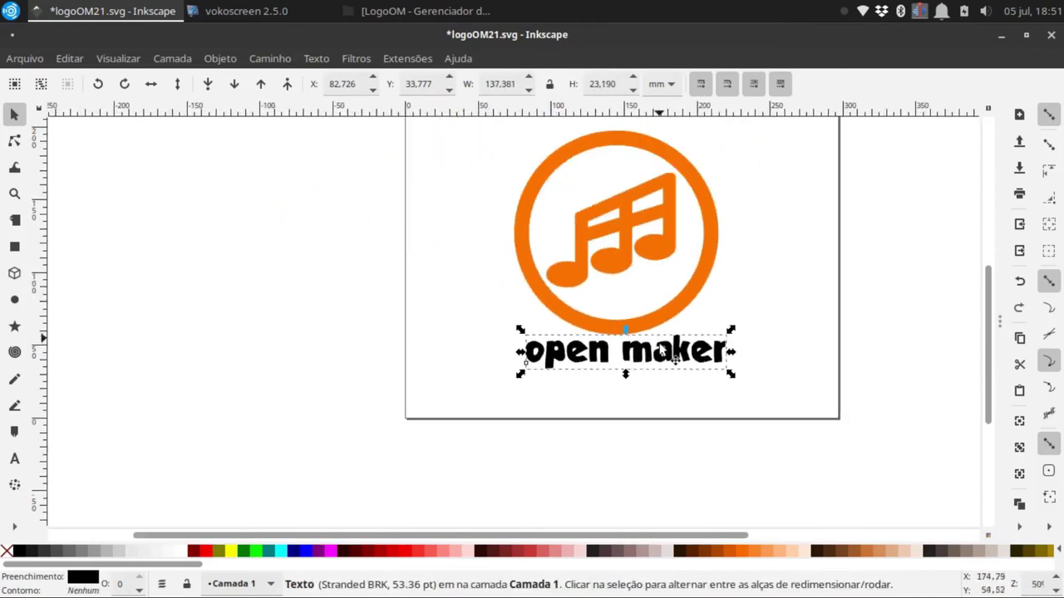
pyautogui.moveTo(675, 358); pyautogui.dragTo(668, 361)
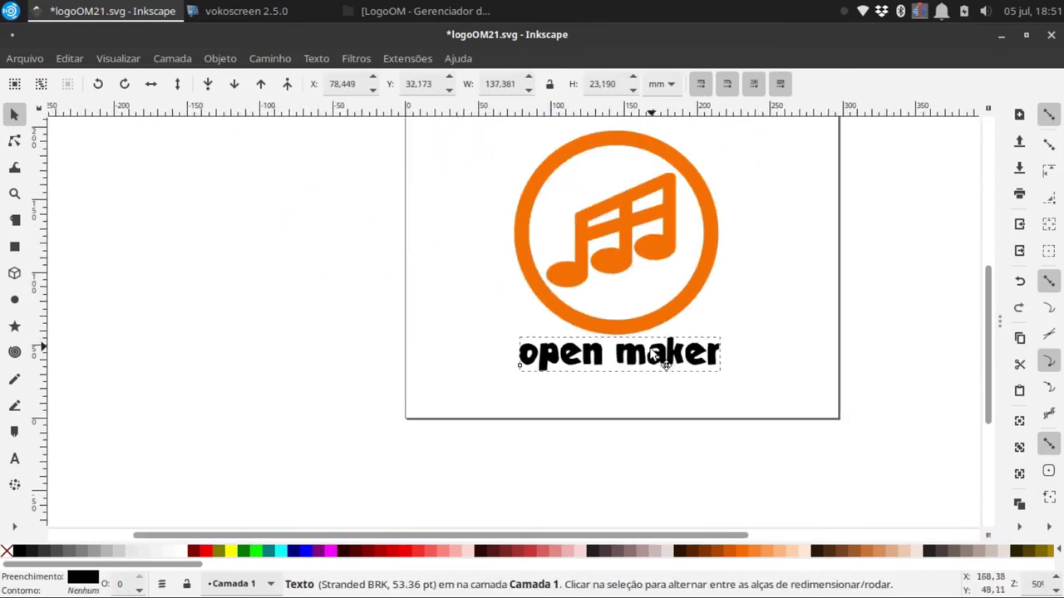
pyautogui.click(765, 338)
pyautogui.keyDown('ctrl'); pyautogui.scroll(-3, 807, 339); pyautogui.keyUp('ctrl')
pyautogui.keyDown('ctrl'); pyautogui.scroll(4, 681, 325); pyautogui.keyUp('ctrl')
# Fill the 'open maker' text with the ring's orange ff6f00 using the eyedropper
pyautogui.click(631, 439)
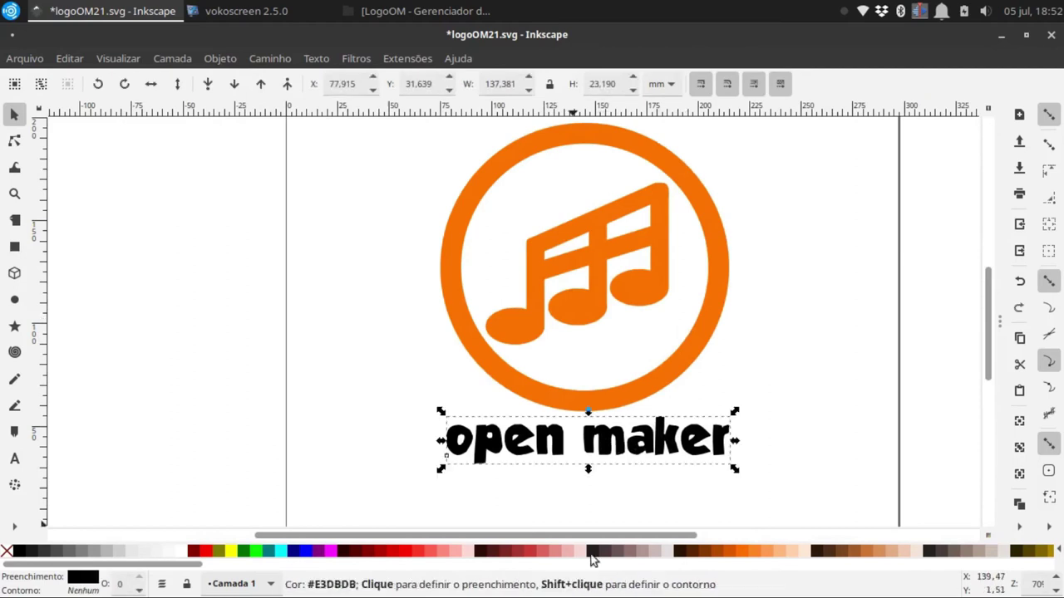
pyautogui.click(92, 579)
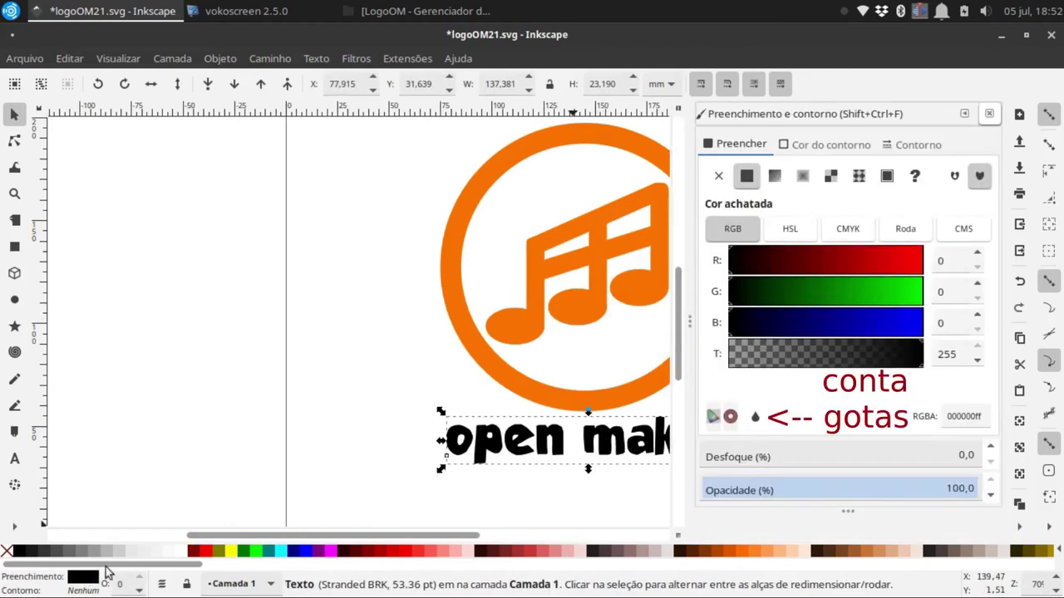
pyautogui.click(756, 418)
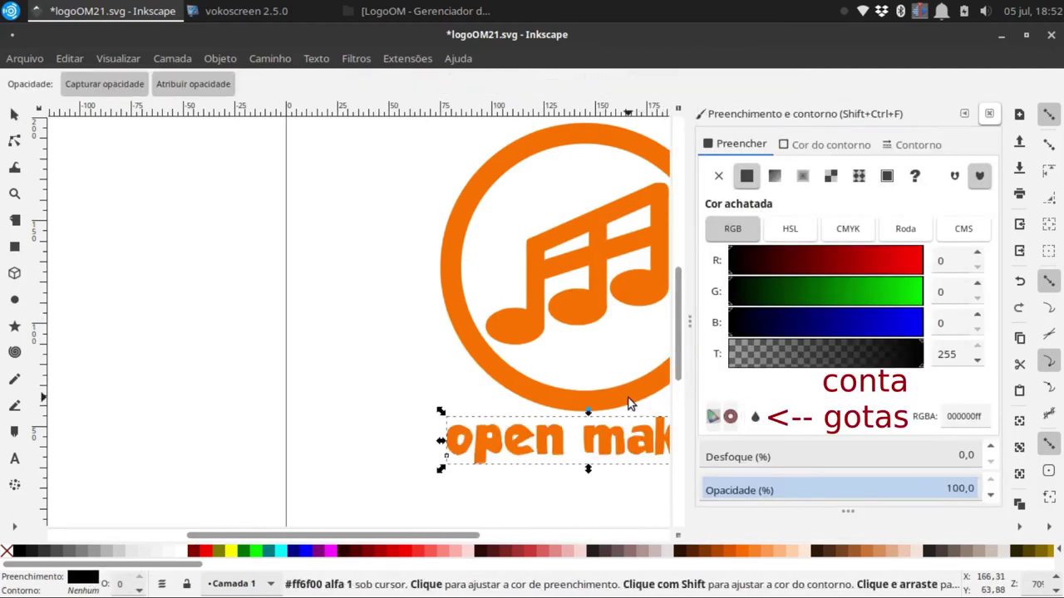
pyautogui.click(629, 404)
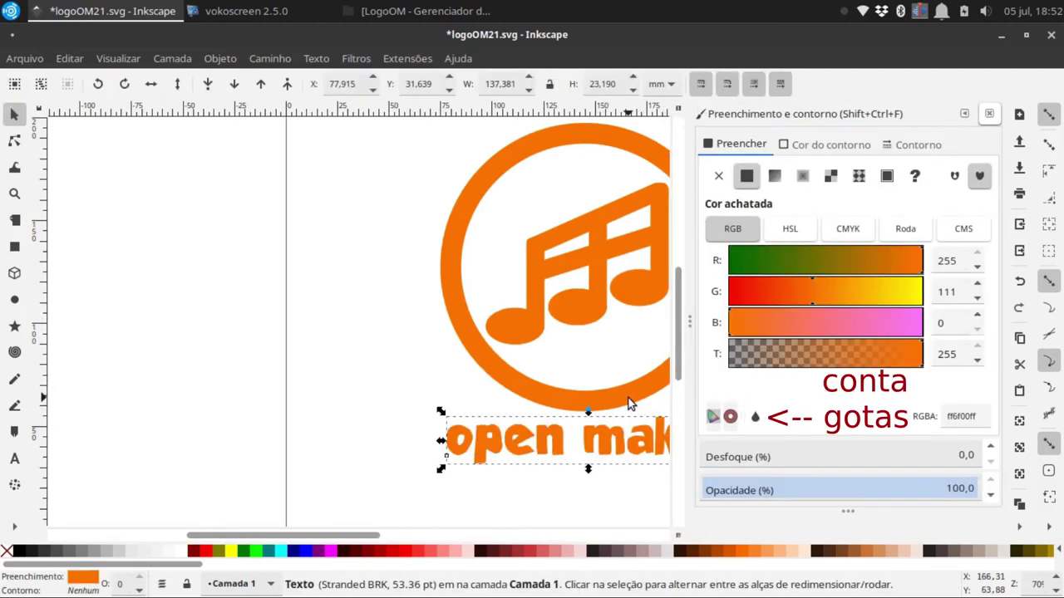
pyautogui.click(987, 115)
pyautogui.press('t')
pyautogui.hotkey('ctrl', 'a')
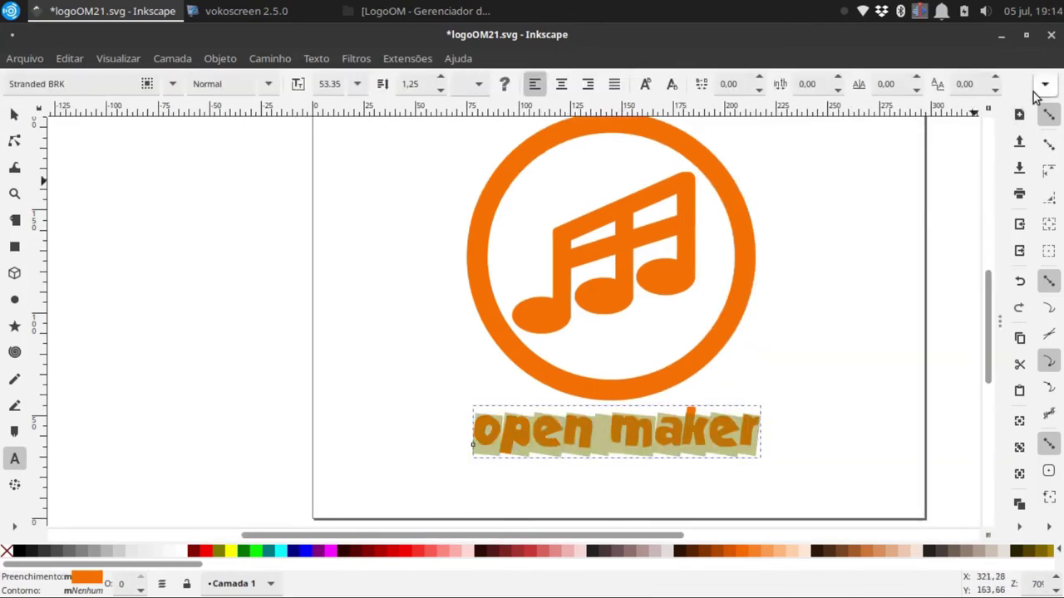
# Tilt the letters slightly, 15° then a smaller rotation, and open the Filters menu
pyautogui.click(1045, 86)
pyautogui.moveTo(959, 112)
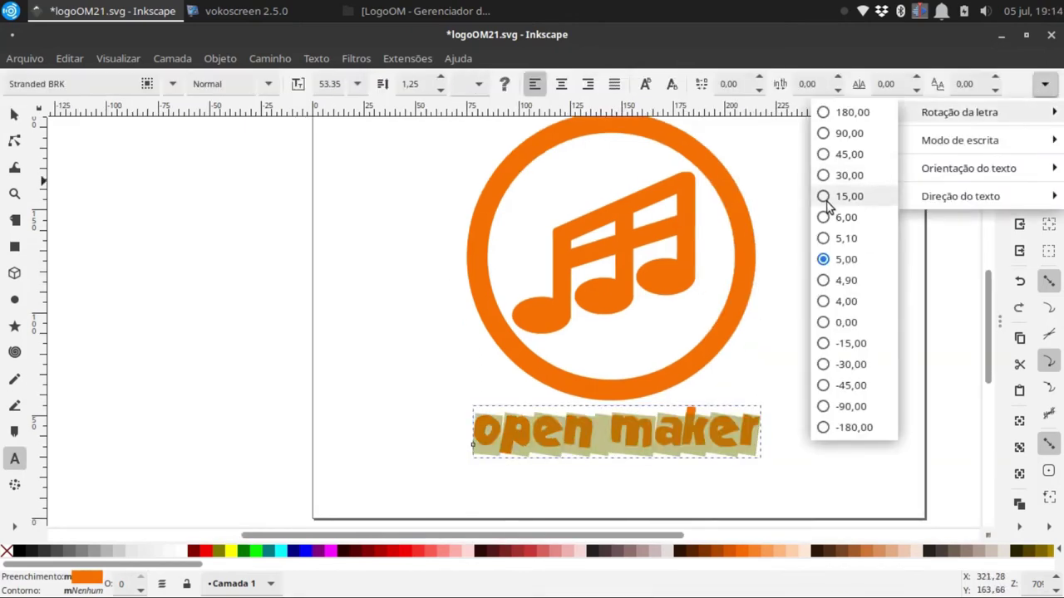
pyautogui.click(823, 197)
pyautogui.click(1045, 86)
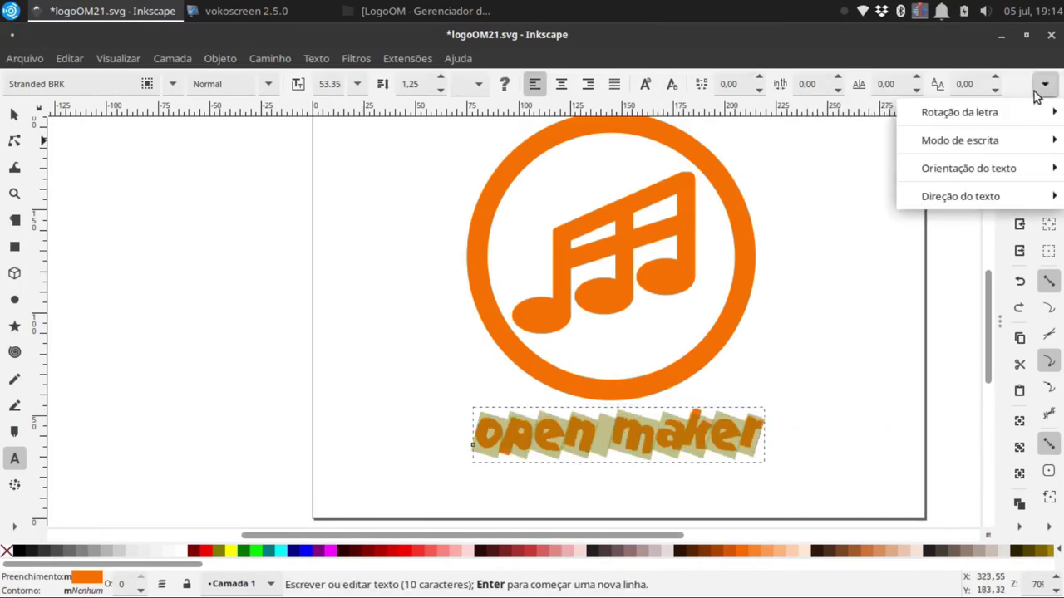
pyautogui.moveTo(959, 113)
pyautogui.click(827, 218)
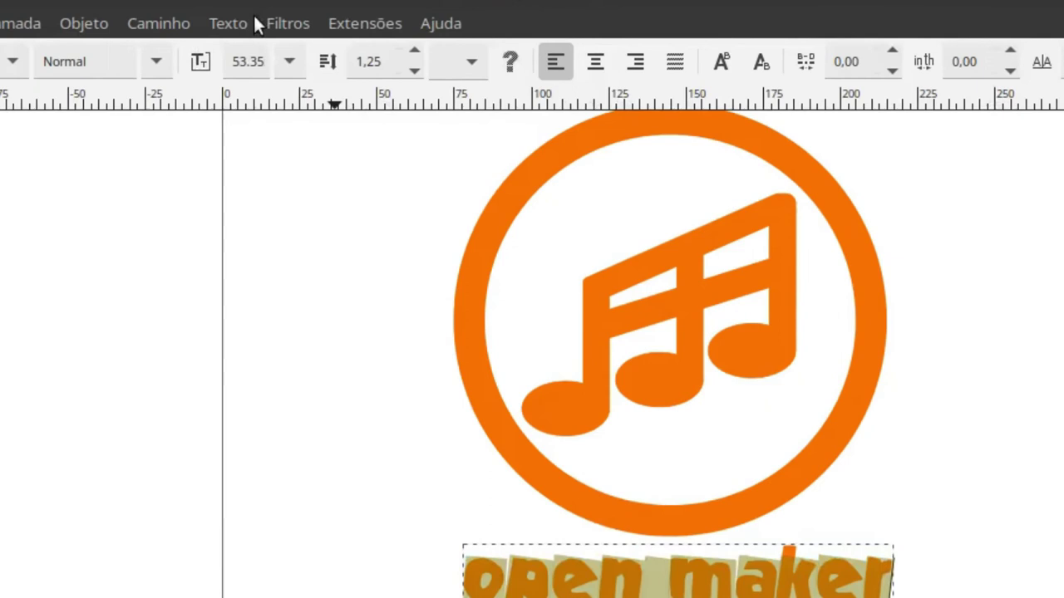
pyautogui.click(348, 58)
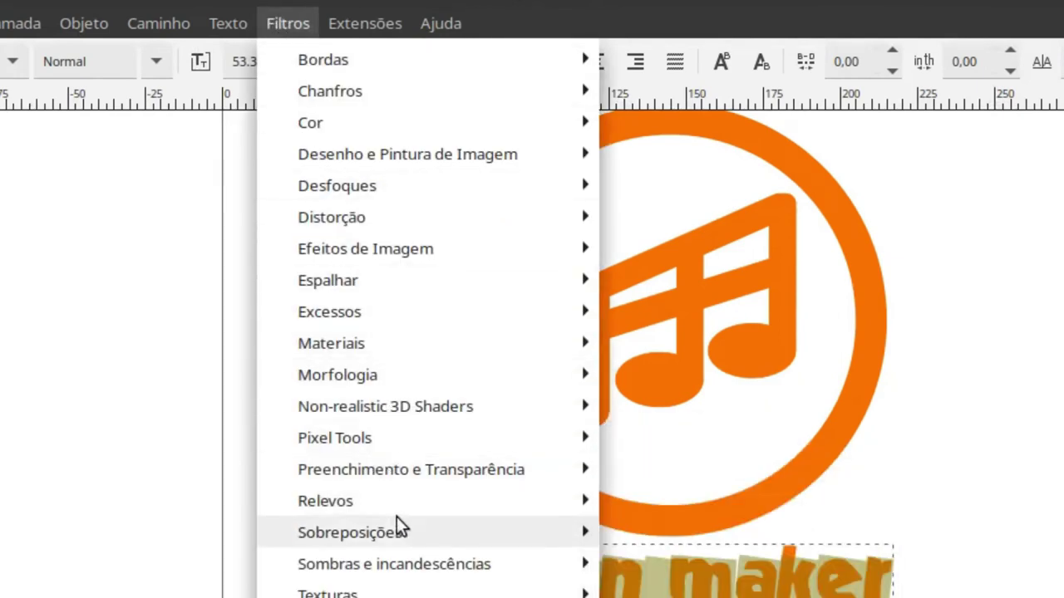
pyautogui.moveTo(394, 564)
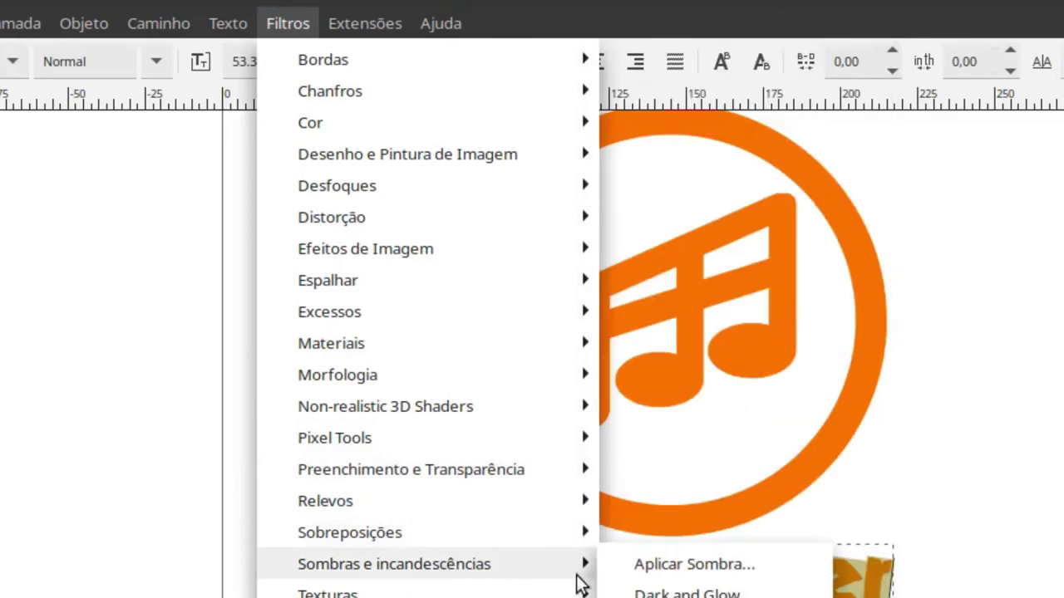
# Open the drop shadow settings with live preview on and choose the outer shadow type
pyautogui.click(636, 564)
pyautogui.moveTo(630, 95); pyautogui.dragTo(314, 104)
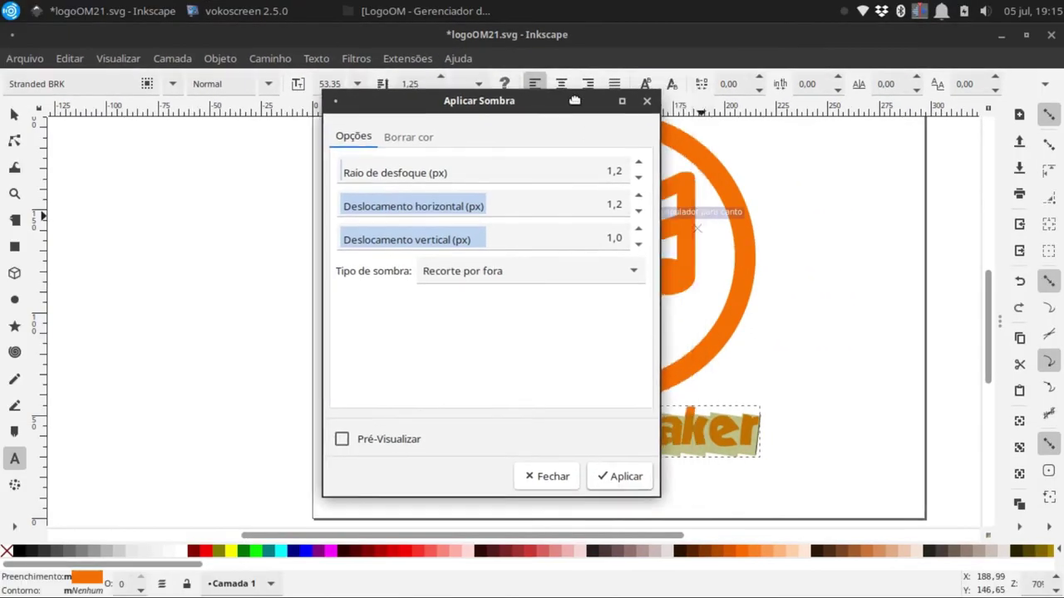
pyautogui.click(72, 443)
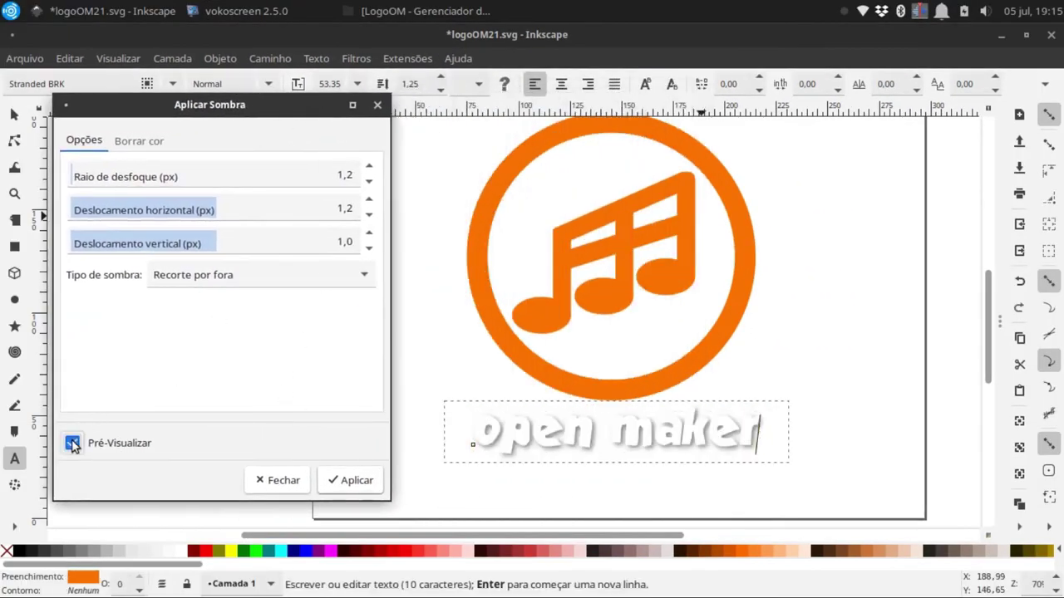
pyautogui.click(259, 275)
pyautogui.click(250, 226)
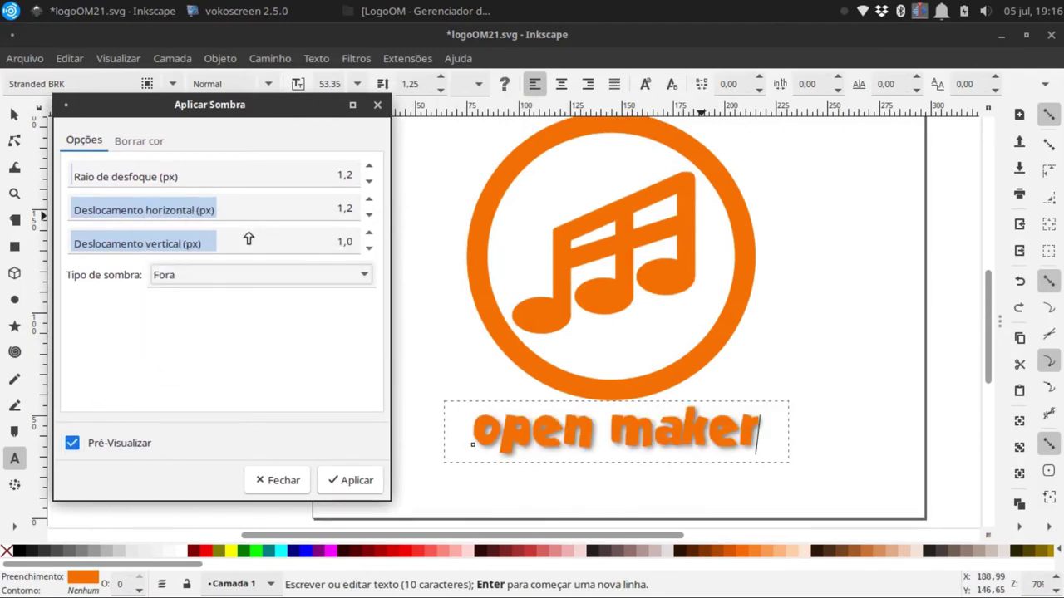
# Preview the inner, cutout and shadow-only types, then settle on the outer shadow
pyautogui.click(322, 275)
pyautogui.click(324, 298)
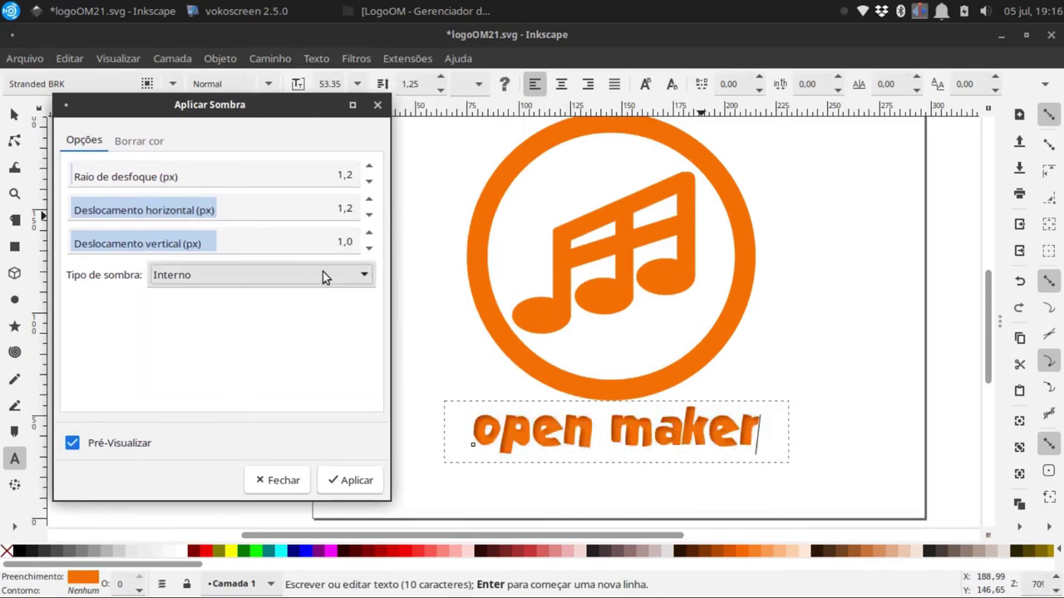
pyautogui.click(321, 275)
pyautogui.click(305, 300)
pyautogui.click(300, 275)
pyautogui.click(297, 300)
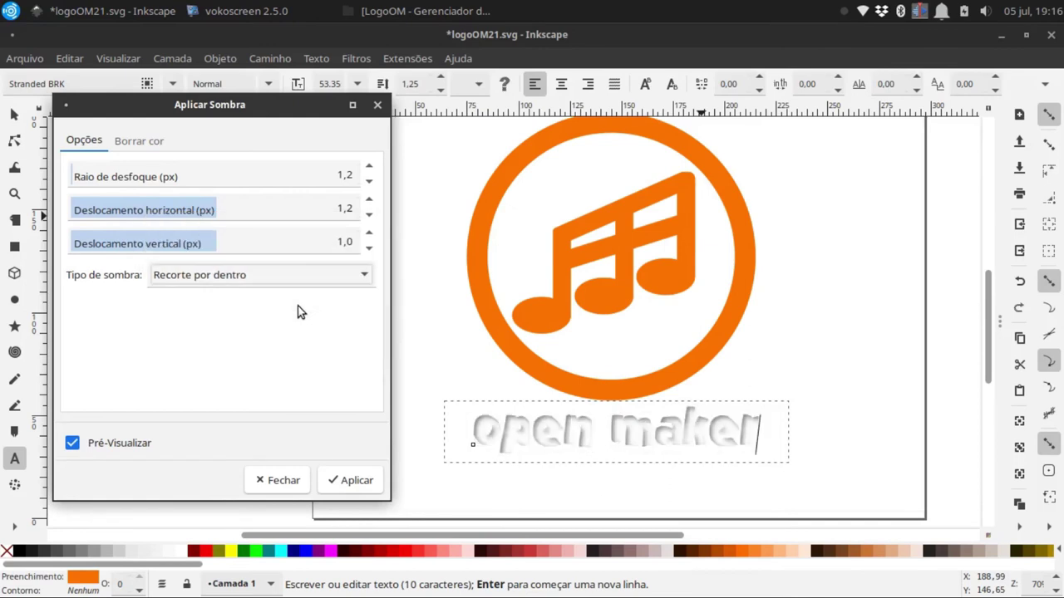
pyautogui.click(297, 275)
pyautogui.click(291, 301)
pyautogui.click(268, 275)
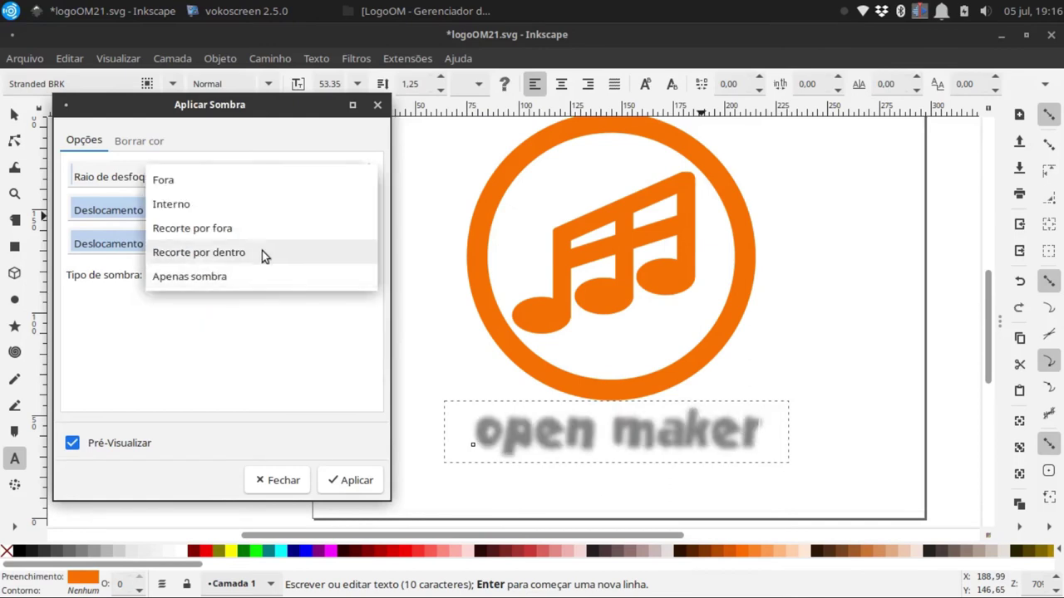
pyautogui.click(271, 184)
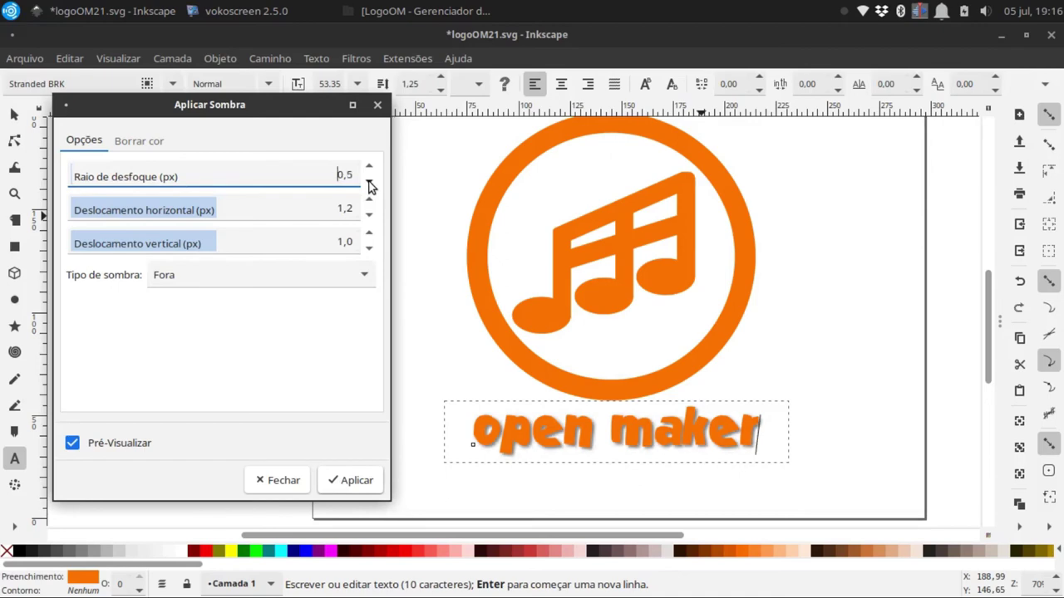
# Apply the 0.7 px blur outer shadow to the text, undoing the extra stacked copies
pyautogui.click(356, 482)
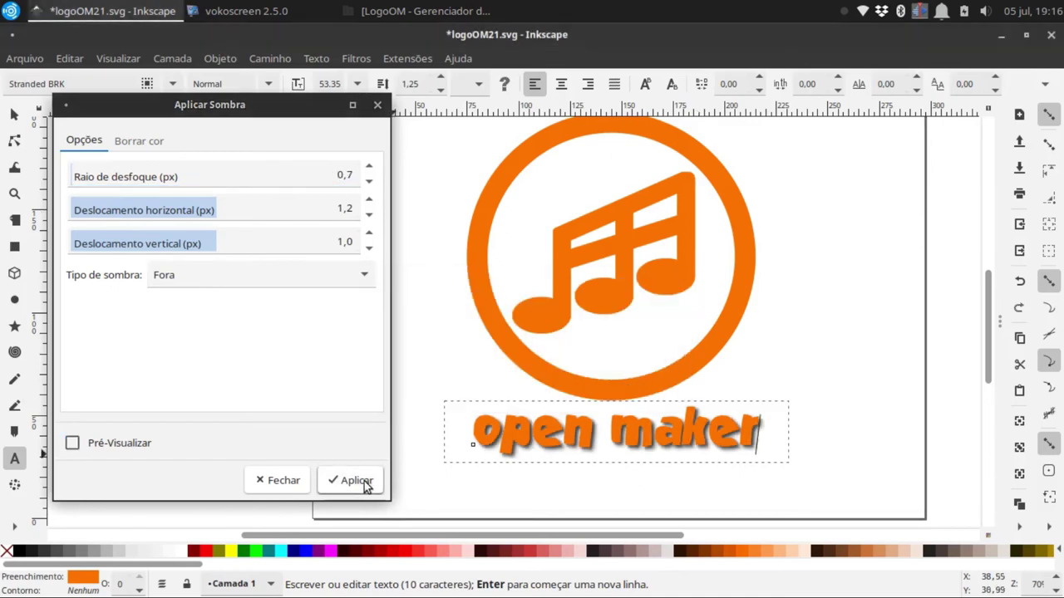
pyautogui.click(353, 484)
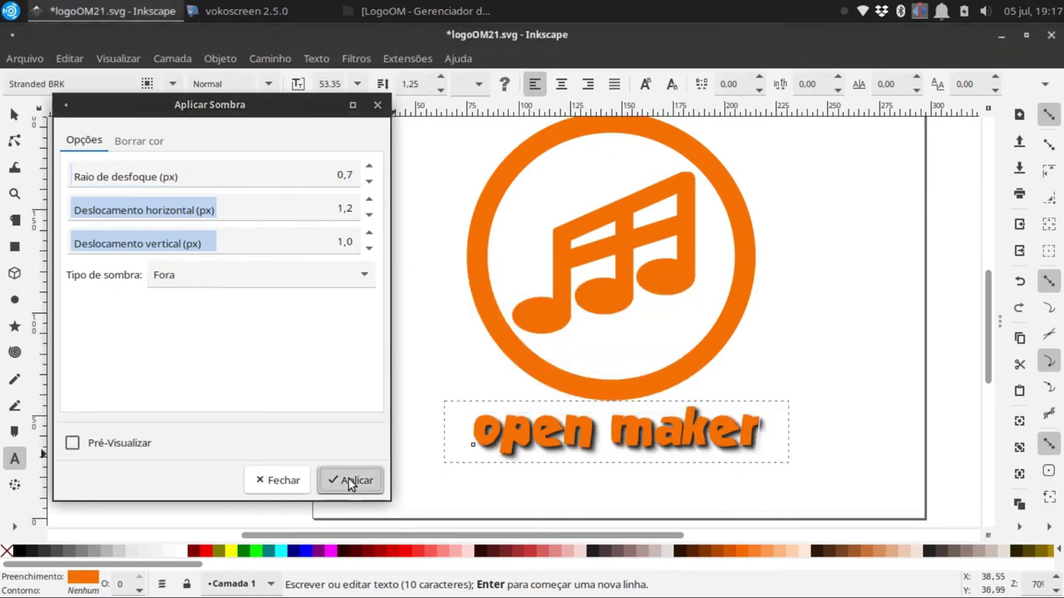
pyautogui.click(350, 482)
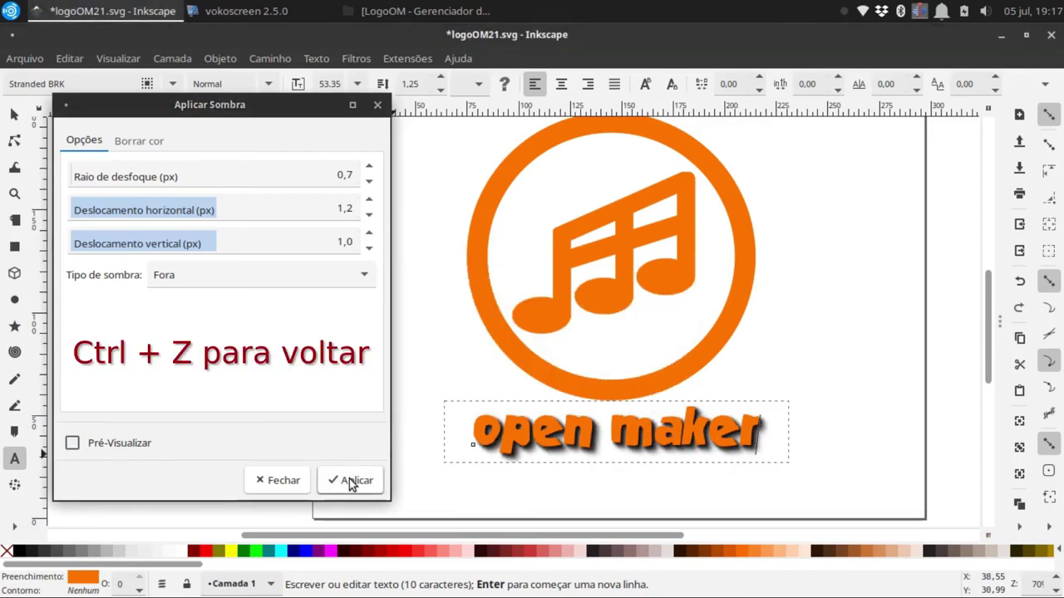
pyautogui.hotkey('ctrl', 'z')
pyautogui.hotkey('ctrl', 'z')
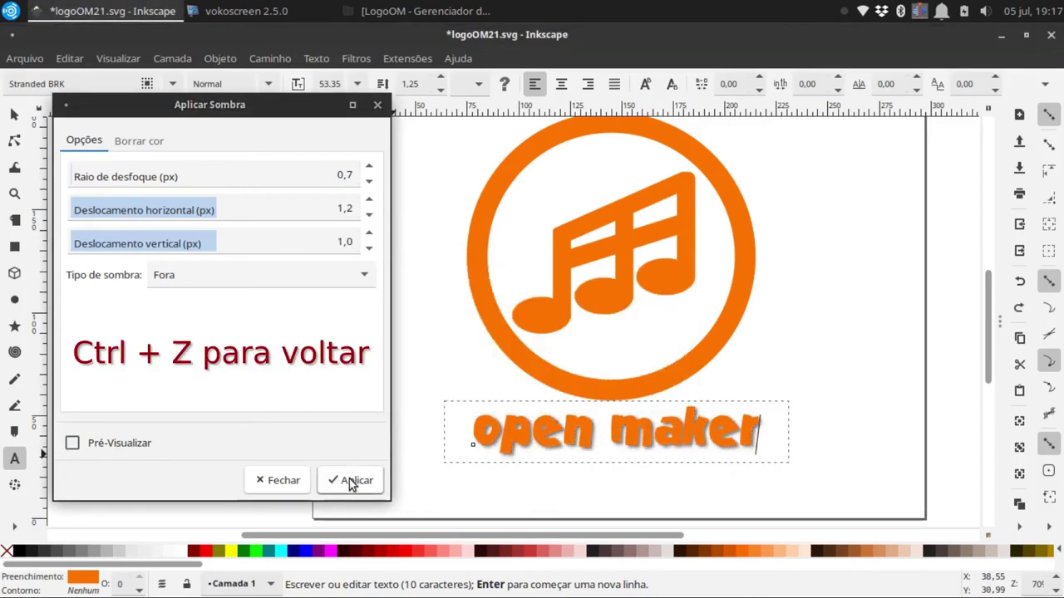
pyautogui.click(283, 481)
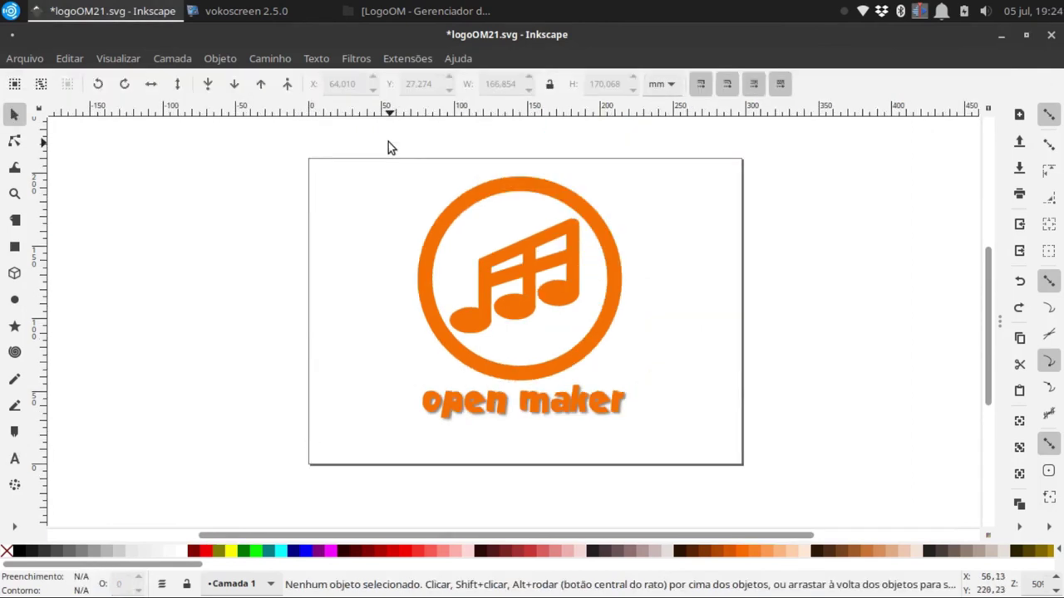
# Group the ring logo with the 'open maker' text and nudge the group slightly lower
pyautogui.moveTo(387, 141); pyautogui.dragTo(702, 483)
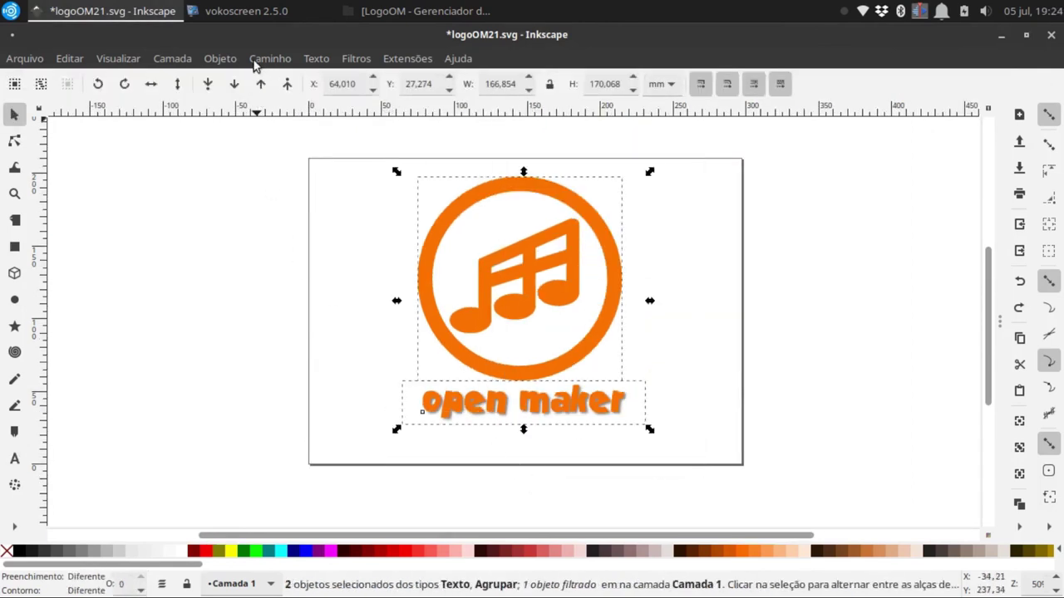
pyautogui.click(223, 60)
pyautogui.click(246, 206)
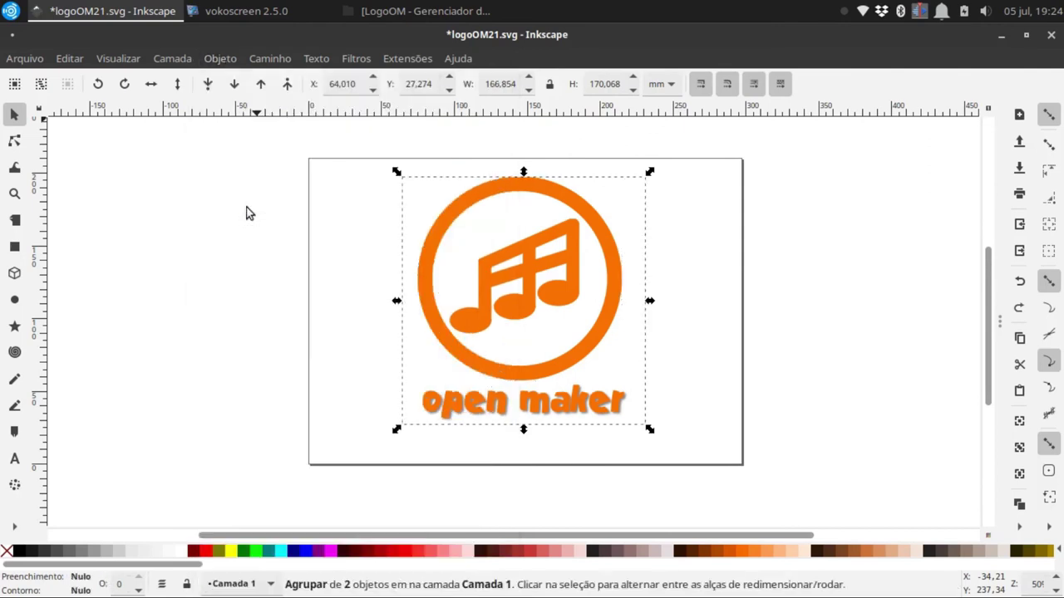
pyautogui.moveTo(528, 281); pyautogui.dragTo(531, 293)
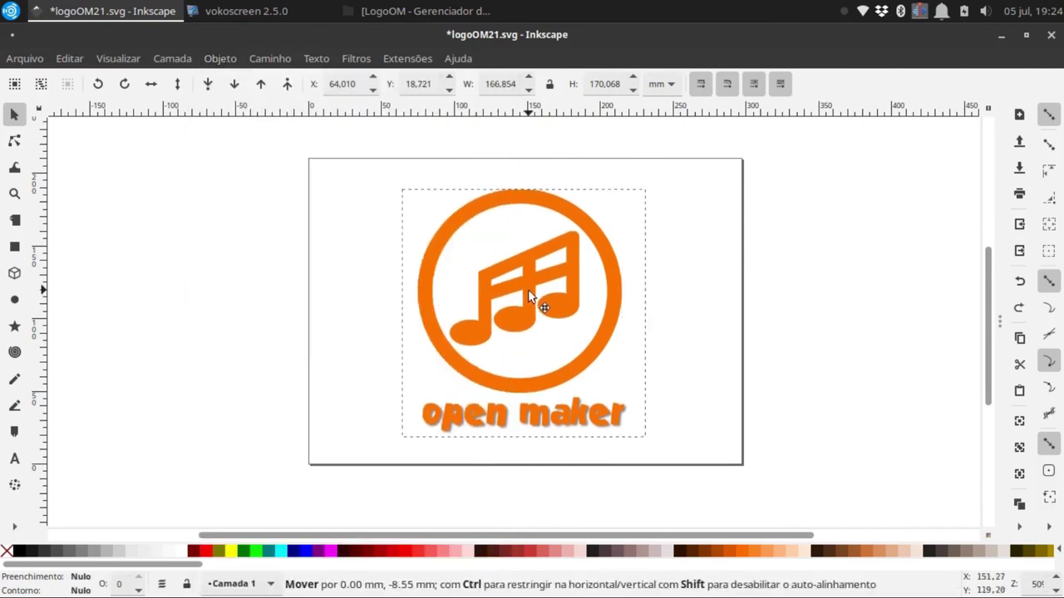
pyautogui.click(799, 361)
pyautogui.scroll(-2, 802, 366)
pyautogui.scroll(1, 674, 335)
# Save the current drawing, then save a copy as logoSimplesOM21.svg
pyautogui.click(24, 58)
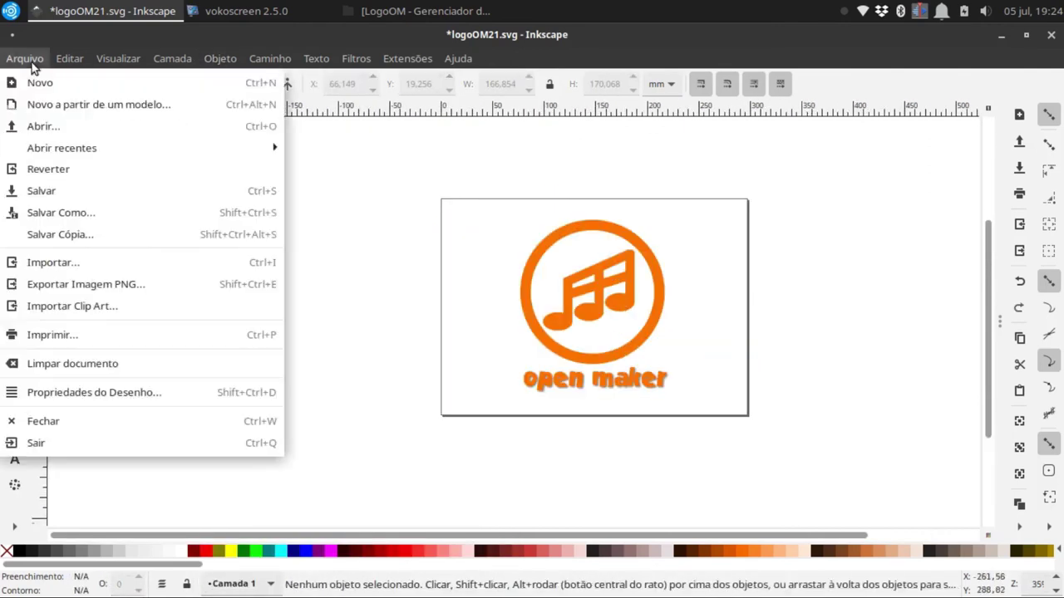
pyautogui.click(39, 188)
pyautogui.click(23, 60)
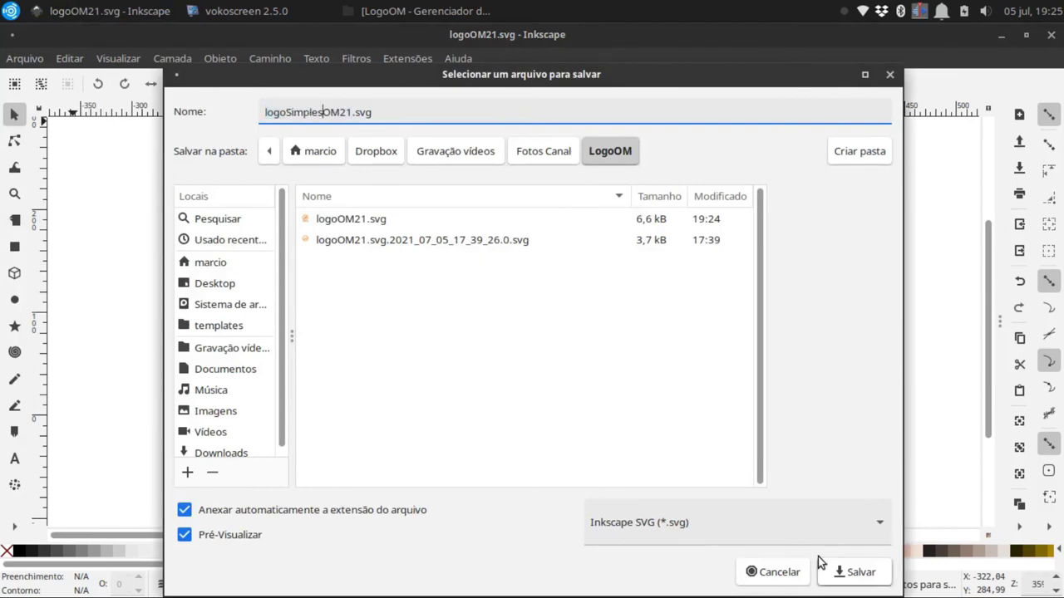
pyautogui.click(845, 573)
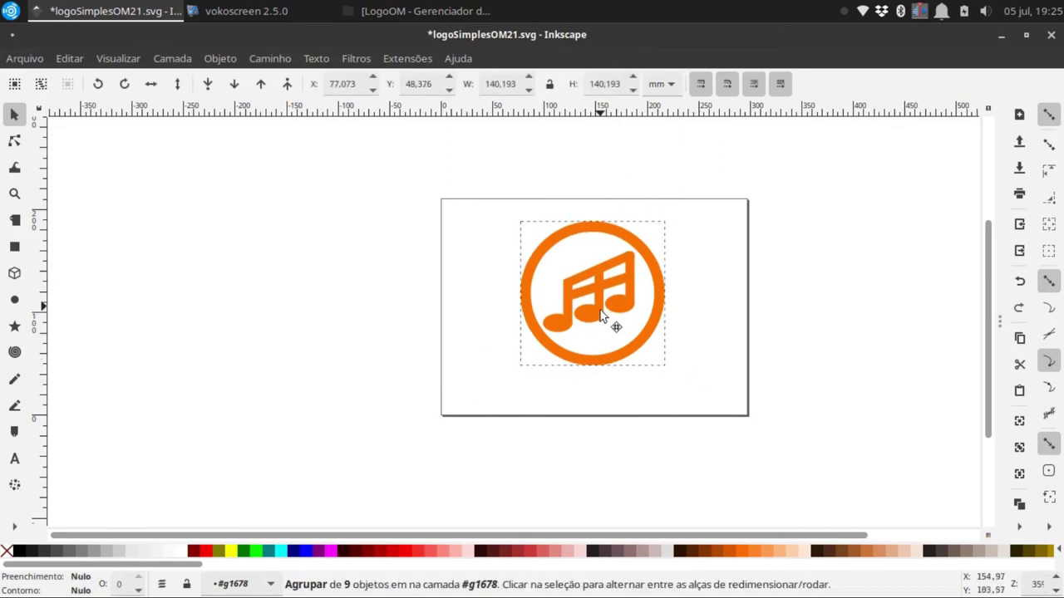
# Save the text-free logo, export it as logoSimplesOM21.png (530 × 530 px), and select it in LogoOM
pyautogui.click(36, 65)
pyautogui.click(56, 194)
pyautogui.click(25, 60)
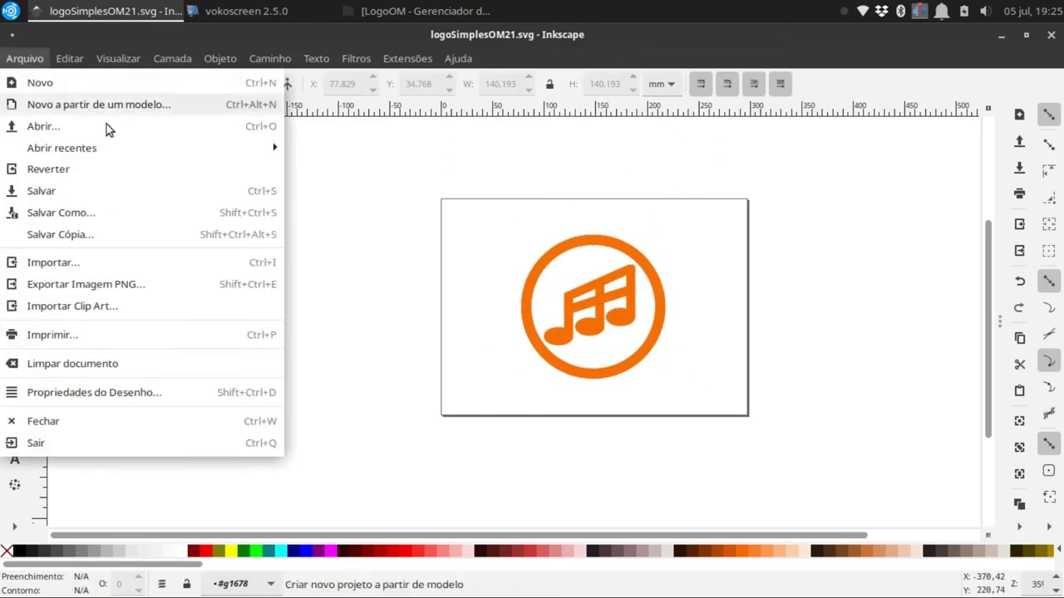
pyautogui.click(93, 288)
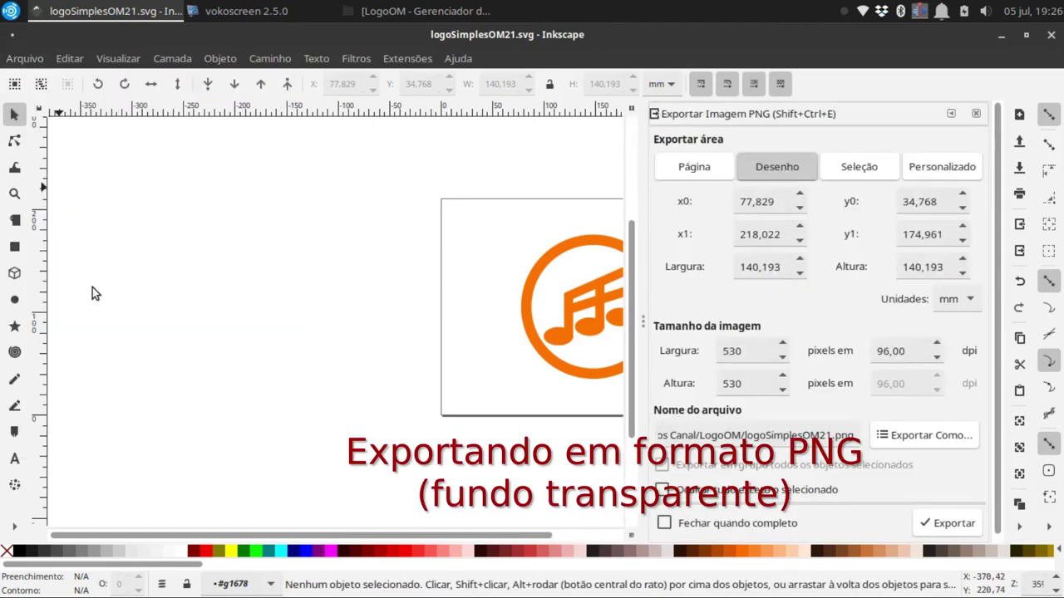
pyautogui.click(952, 524)
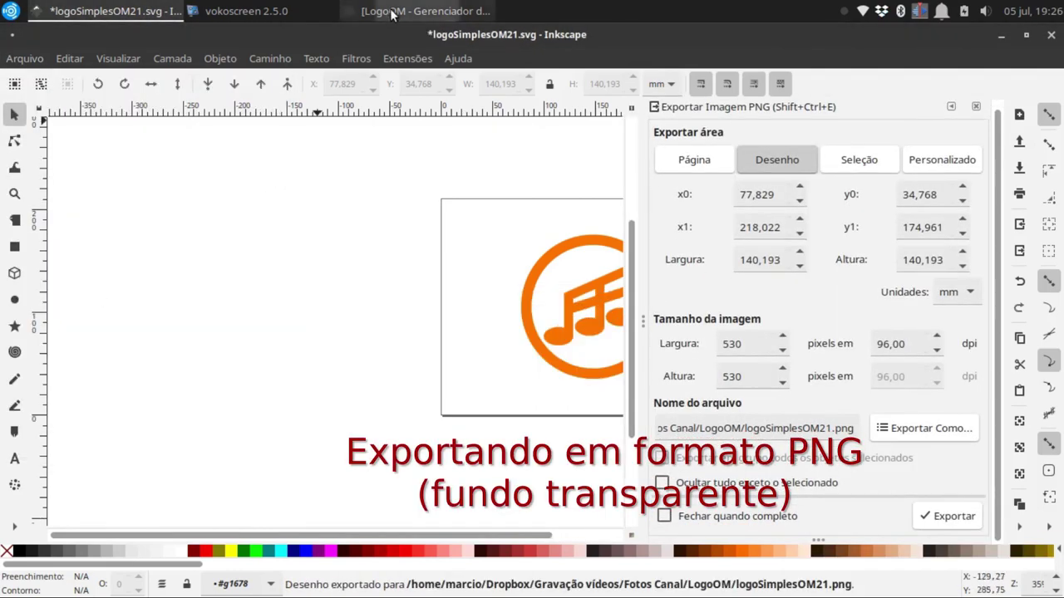
pyautogui.click(416, 10)
pyautogui.click(466, 248)
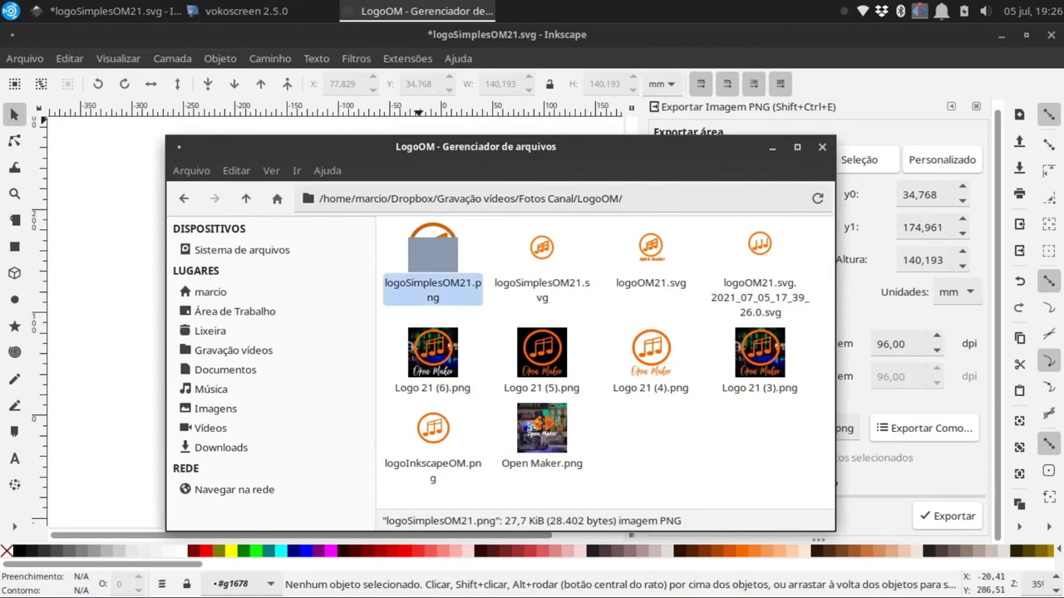
# Open logoSimplesOM21.png in the image viewer to check the transparent ring-and-notes logo
pyautogui.doubleClick(442, 258)
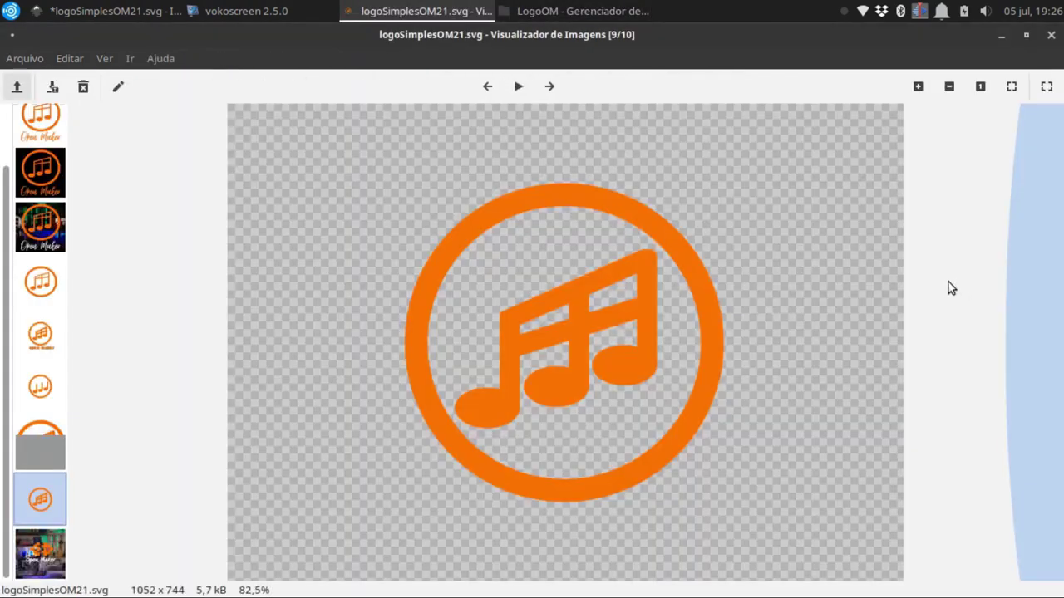